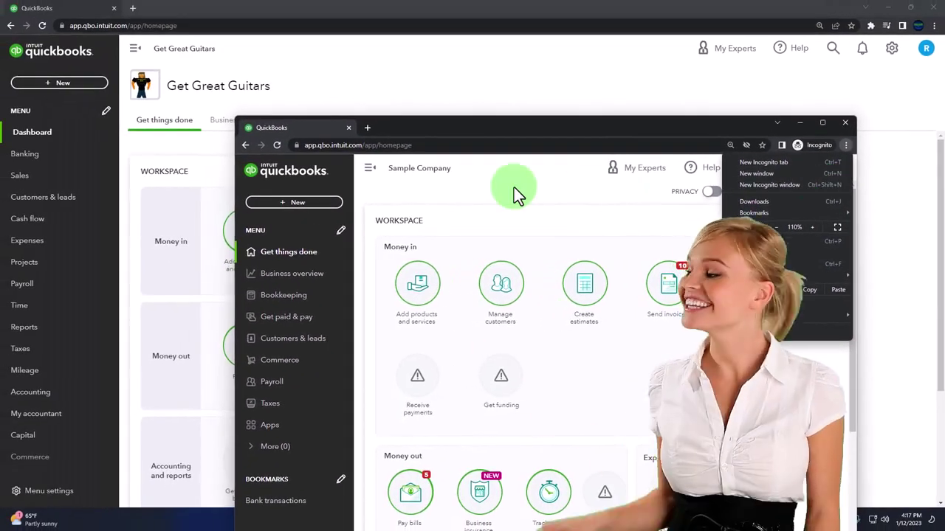
Step: Close the Chrome menu to return to the Sample Company homepage in the incognito window
{"action": "left_click", "coordinate": [432, 193]}
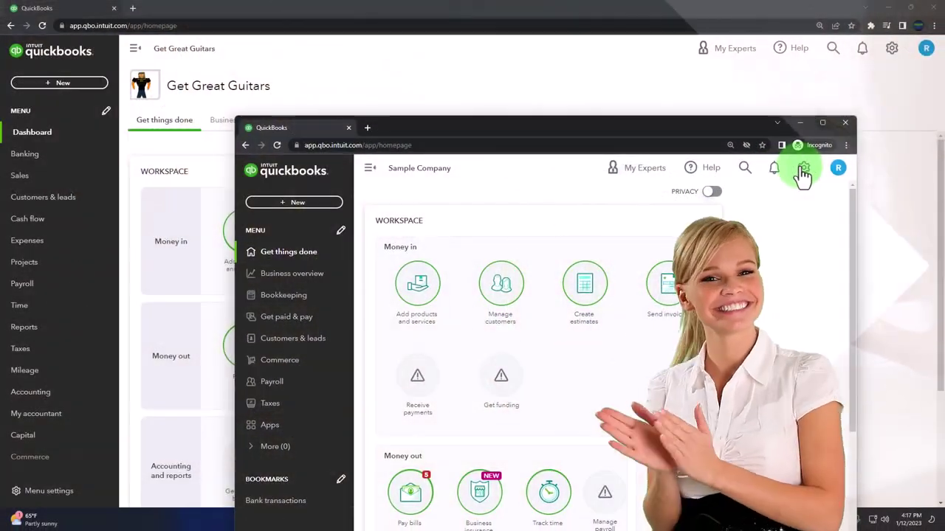
Step: Open the Sample Company's gear menu showing Your Company, Lists, Tools and Profile
{"action": "left_click", "coordinate": [802, 168]}
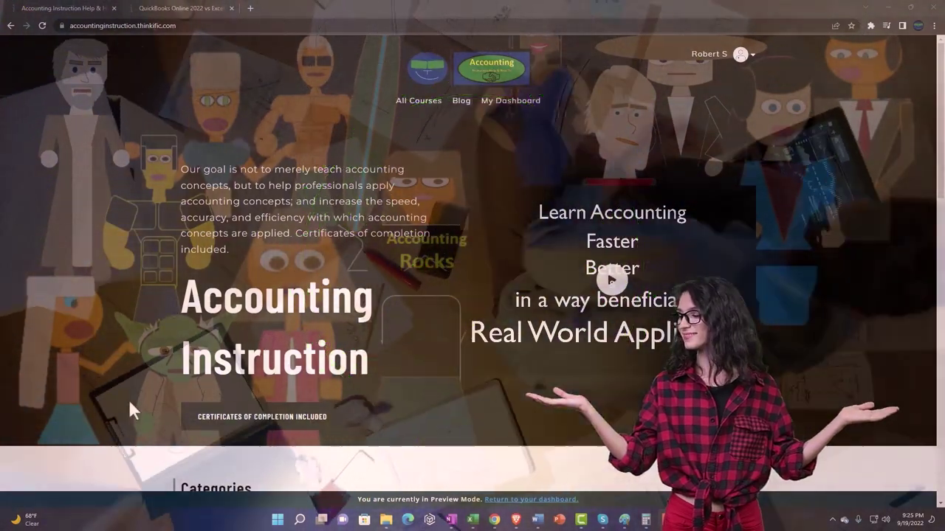
Step: Scroll down the Thinkific homepage to Finance & Books and Other Accounting Software
{"action": "scroll", "coordinate": [130, 402], "scroll_direction": "down", "scroll_amount": 8}
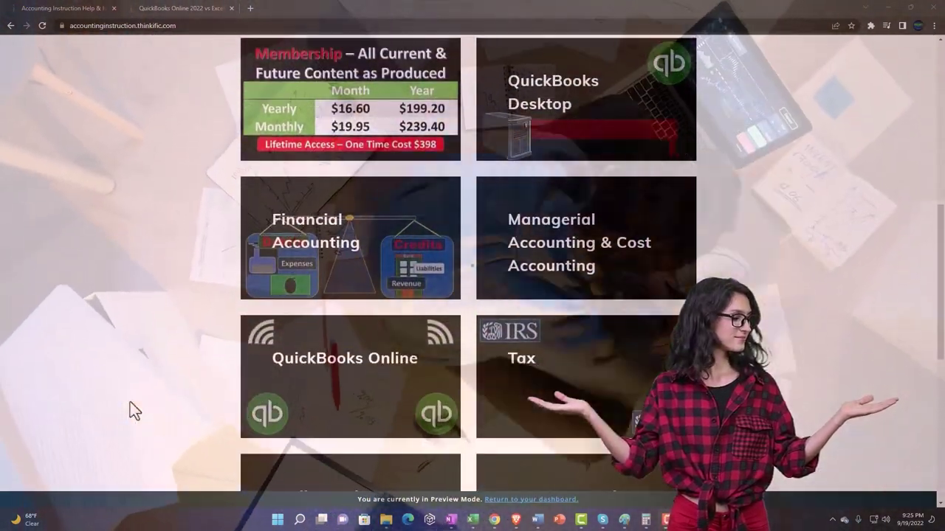
{"action": "scroll", "coordinate": [130, 402], "scroll_direction": "down", "scroll_amount": 5}
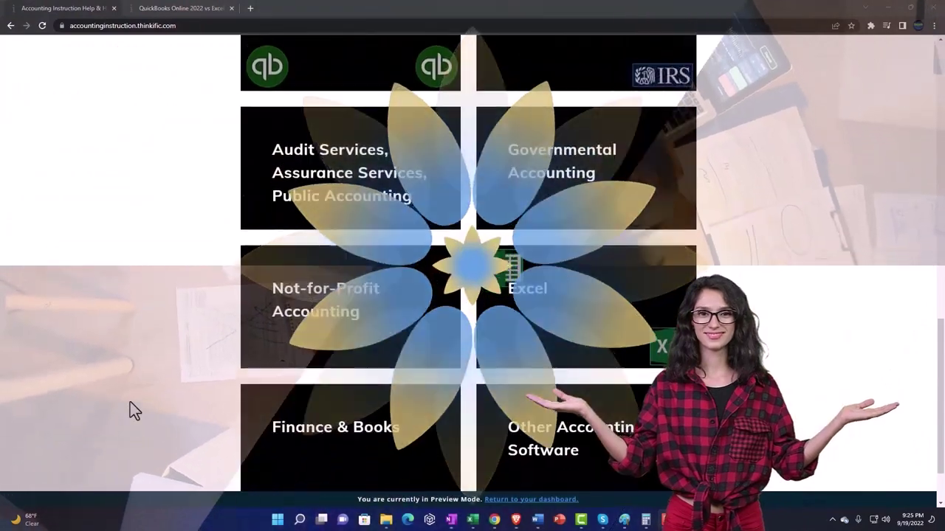
{"action": "scroll", "coordinate": [130, 403], "scroll_direction": "down", "scroll_amount": 2}
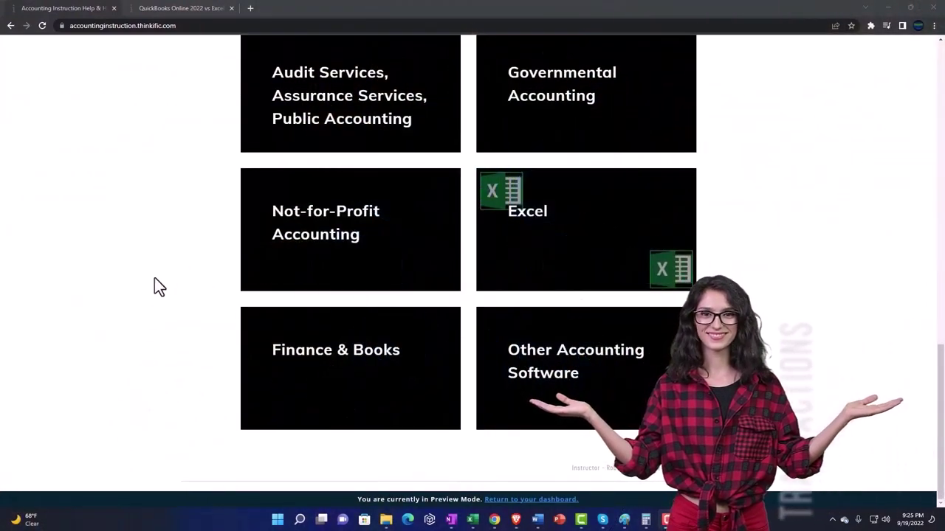
Step: Switch to the QuickBooks Online 2022 vs Excel course and expand OneNote - Getting Started 2022
{"action": "left_click", "coordinate": [168, 9]}
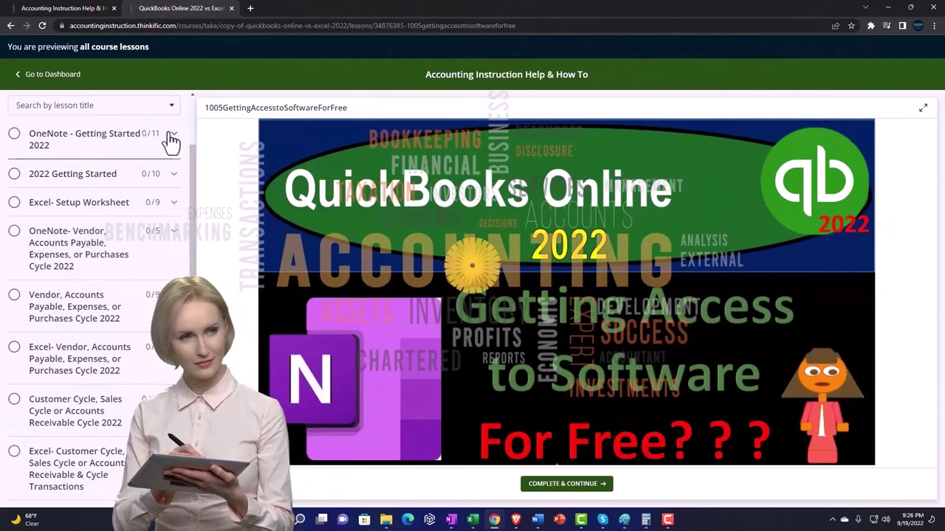
{"action": "left_click", "coordinate": [172, 136]}
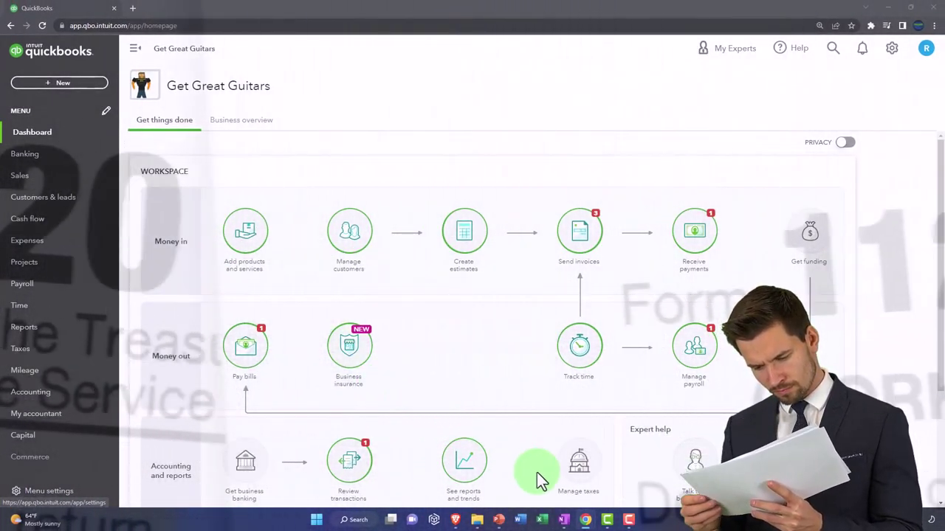
Step: Switch from the browser to the OneNote page with the QuickBooks Desktop home workflow
{"action": "left_click", "coordinate": [565, 523]}
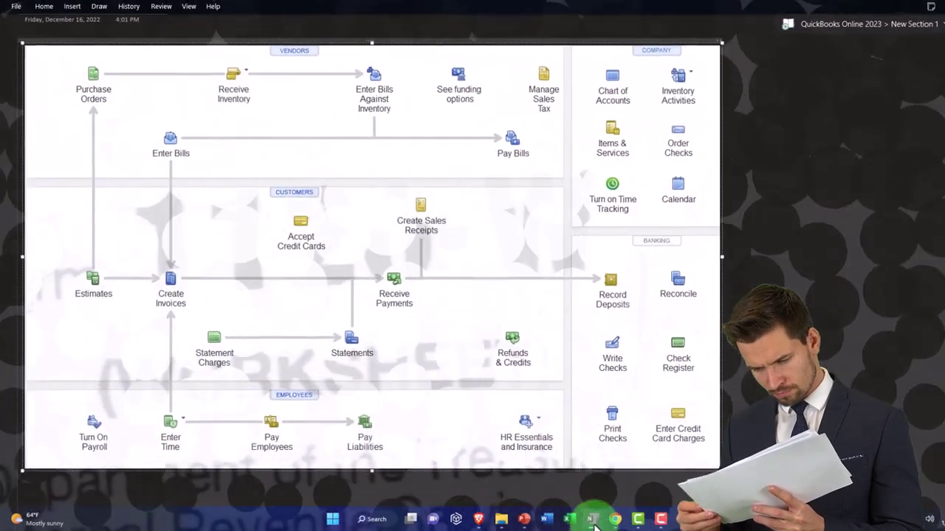
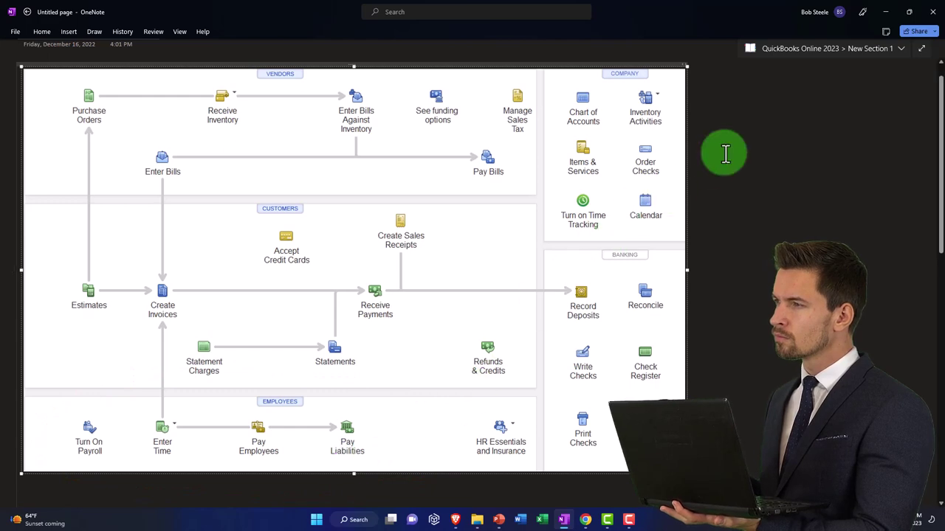
Step: Minimize OneNote and bring up the QuickBooks Payroll overview page
{"action": "left_click", "coordinate": [880, 14]}
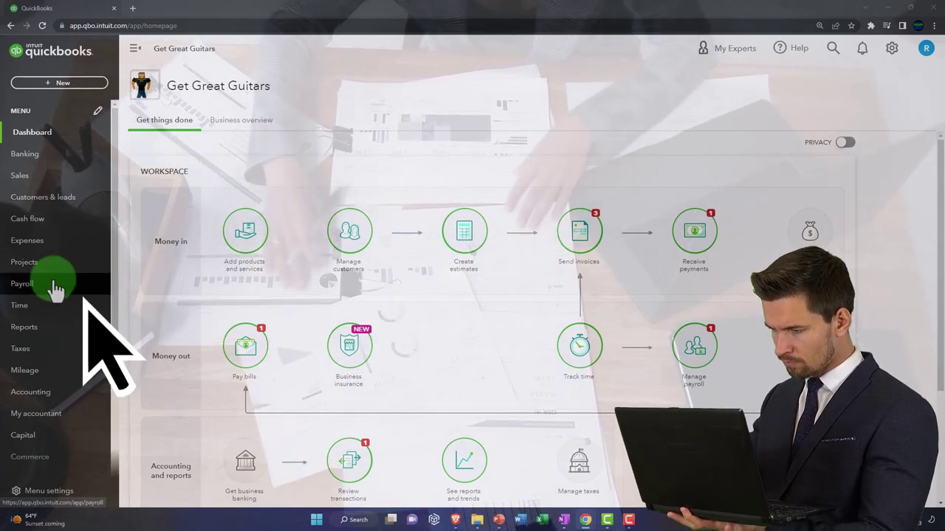
{"action": "left_click", "coordinate": [56, 288]}
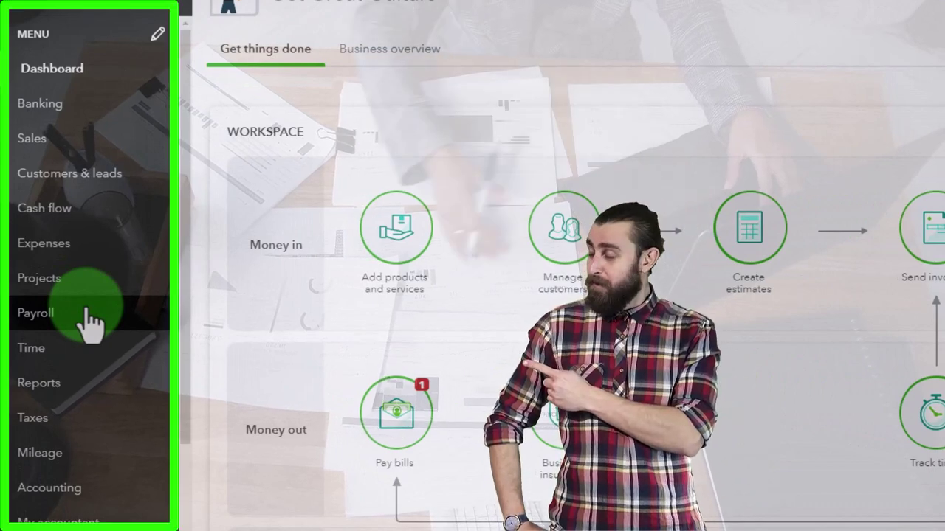
{"action": "left_click", "coordinate": [78, 318]}
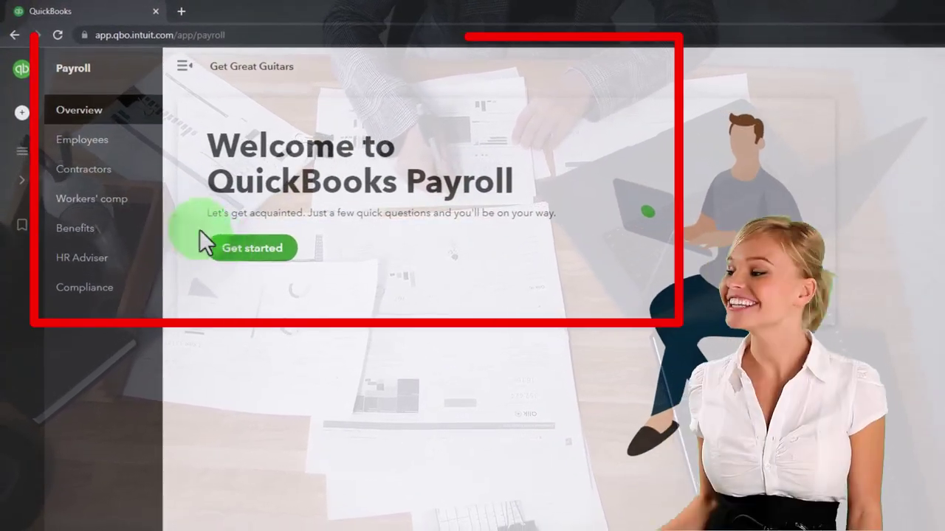
Step: Browse the payroll Employees, Contractors, Workers' comp, Benefits and HR Adviser pages
{"action": "left_click", "coordinate": [96, 148]}
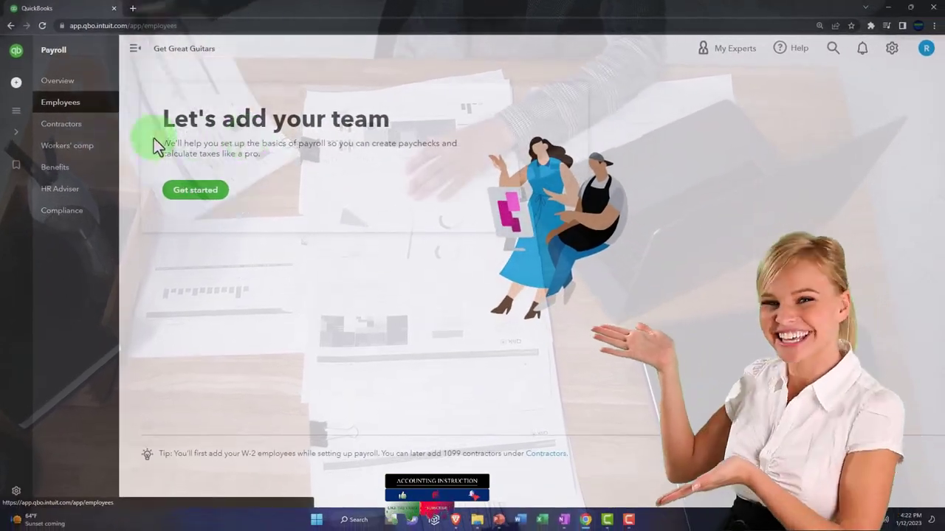
{"action": "left_click", "coordinate": [73, 132]}
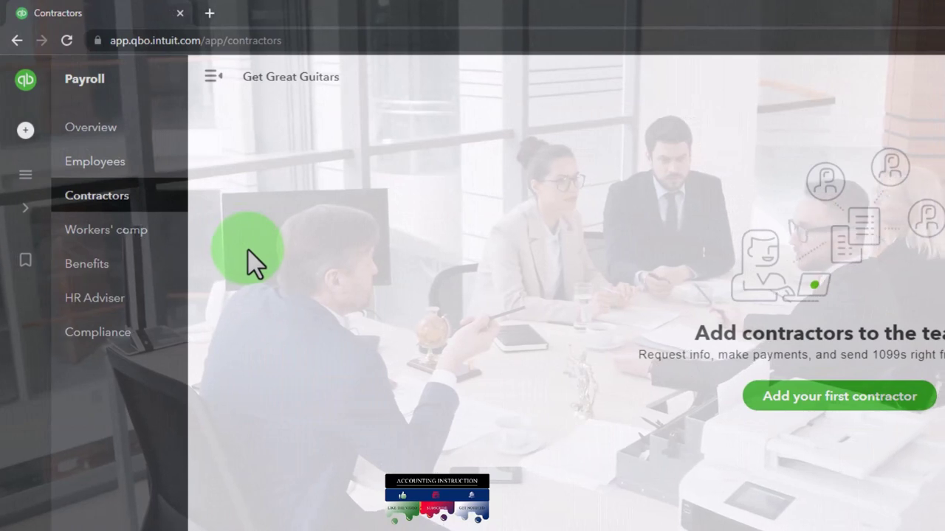
{"action": "left_click", "coordinate": [131, 242]}
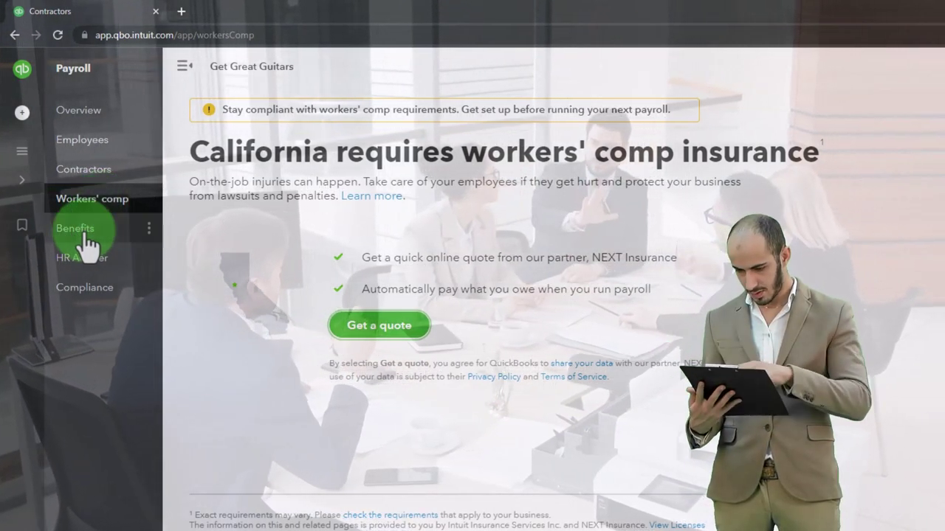
{"action": "left_click", "coordinate": [84, 235]}
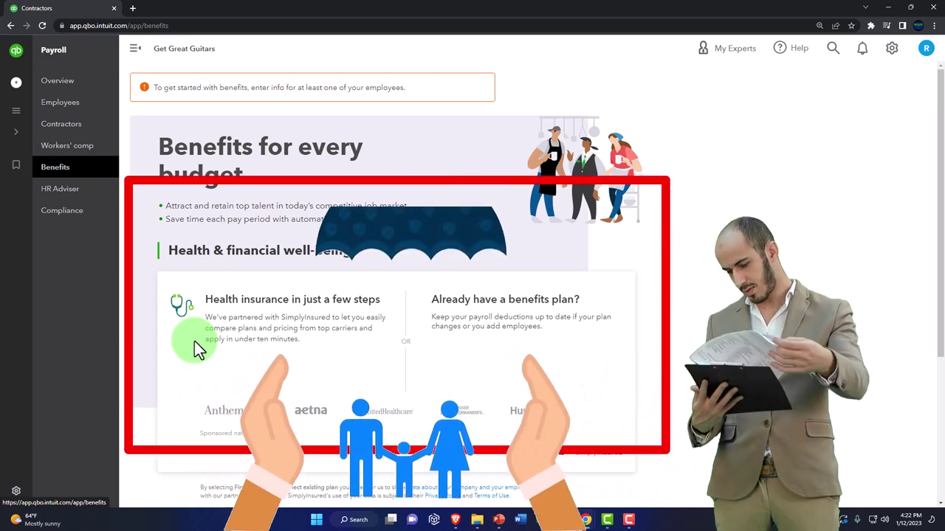
{"action": "scroll", "coordinate": [194, 341], "scroll_direction": "down", "scroll_amount": 1}
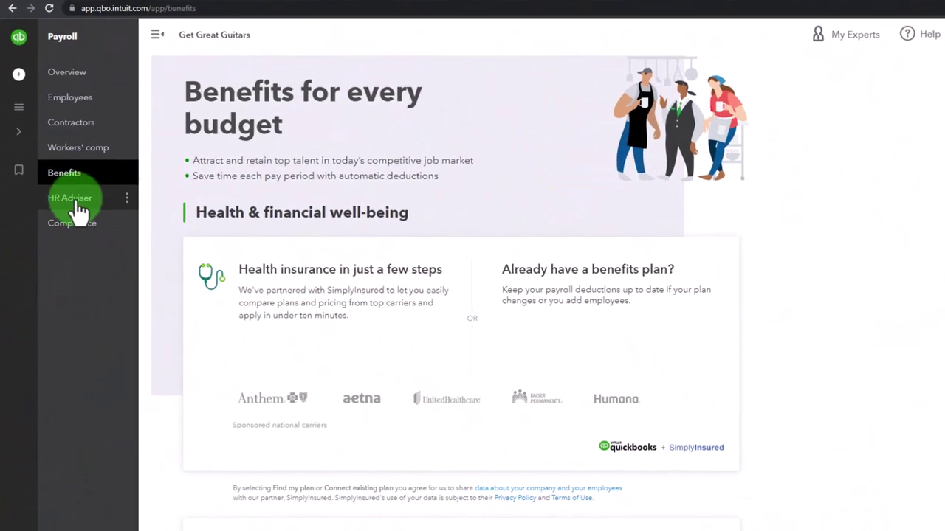
{"action": "left_click", "coordinate": [70, 196]}
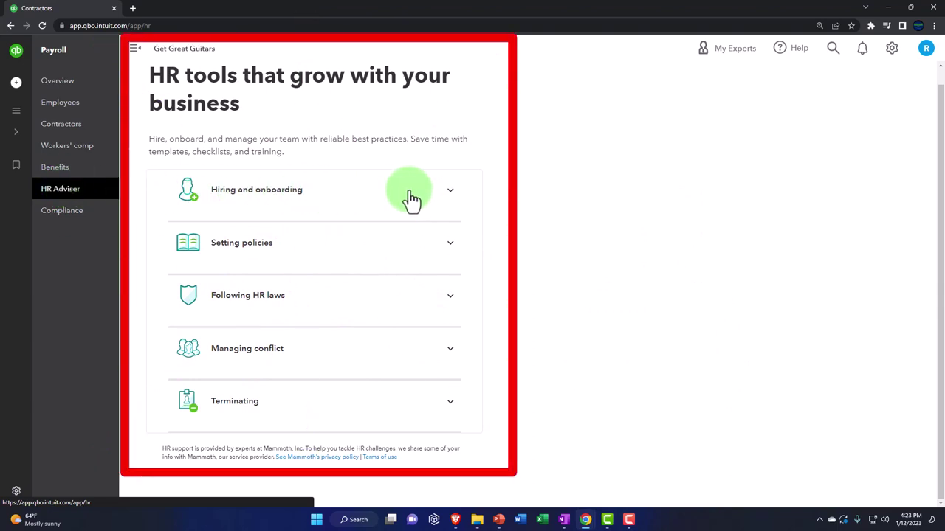
Step: Expand the Hiring and onboarding and Setting policies HR sections, then collapse Setting policies
{"action": "left_click", "coordinate": [341, 194]}
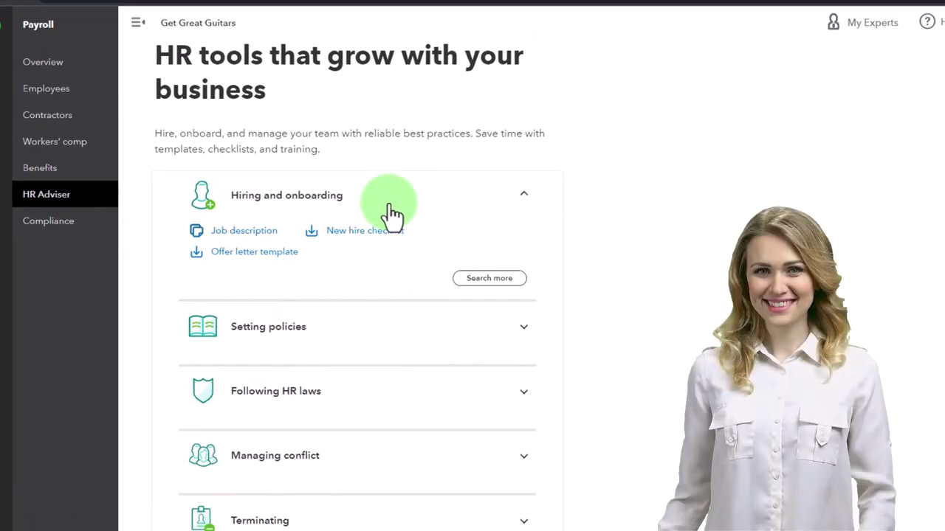
{"action": "left_click", "coordinate": [384, 326]}
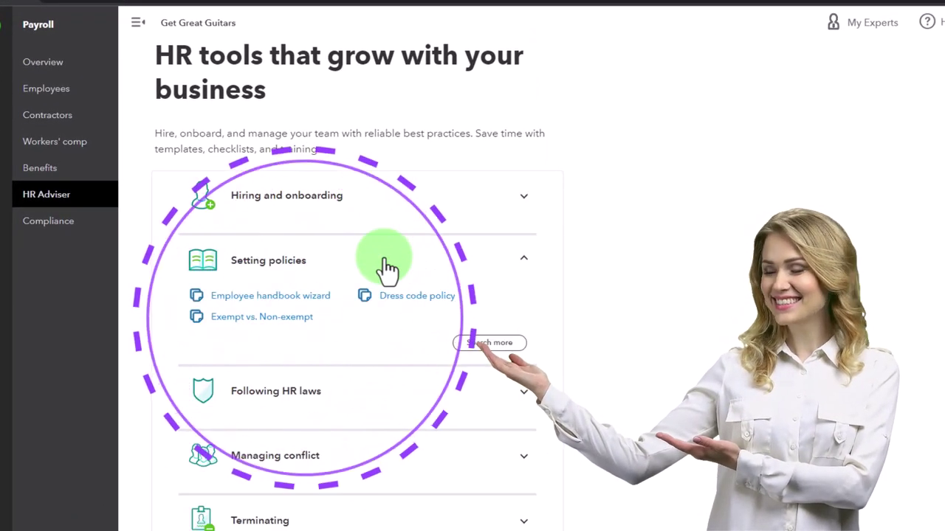
{"action": "left_click", "coordinate": [386, 267]}
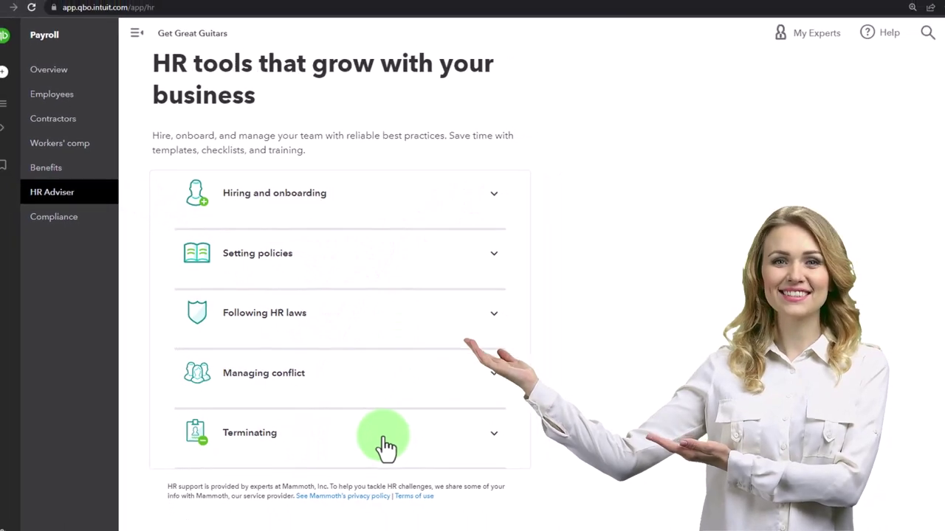
Step: Review Compliance news, then return to Payroll overview and start the setup questionnaire
{"action": "left_click", "coordinate": [74, 220]}
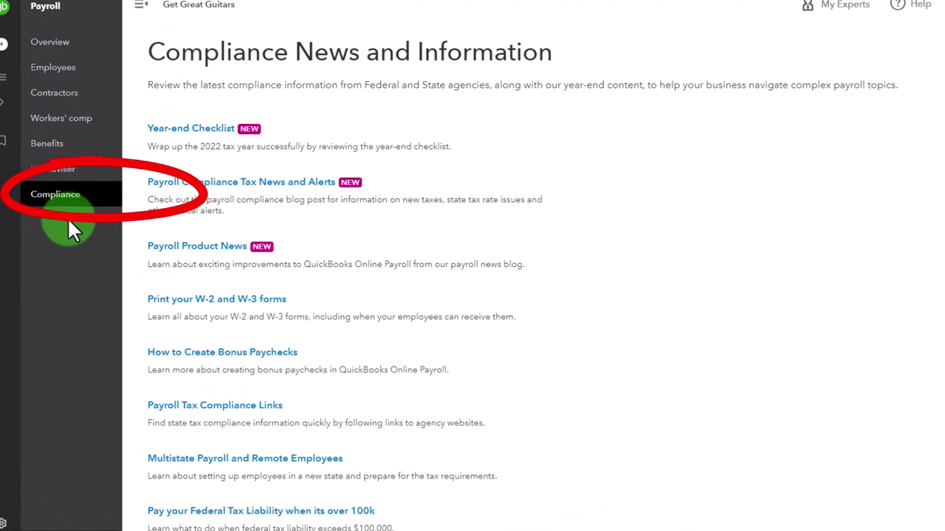
{"action": "left_click", "coordinate": [63, 47]}
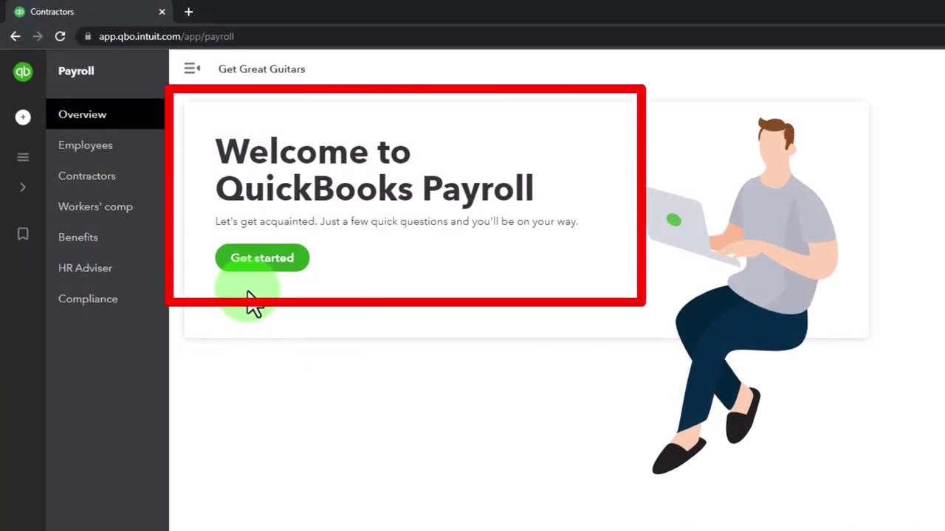
{"action": "left_click", "coordinate": [274, 264]}
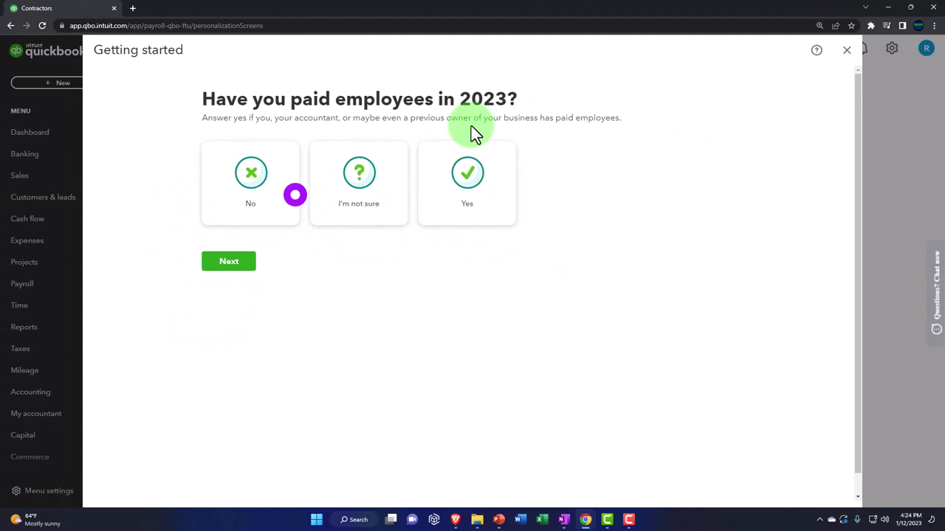
Step: Answer No to having paid employees in 2023 and move on
{"action": "left_click", "coordinate": [270, 205]}
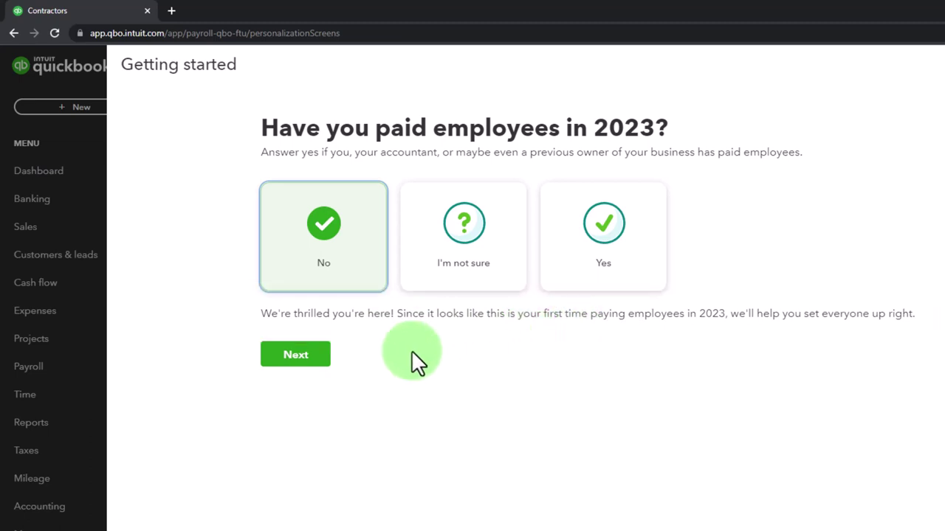
{"action": "left_click", "coordinate": [301, 357]}
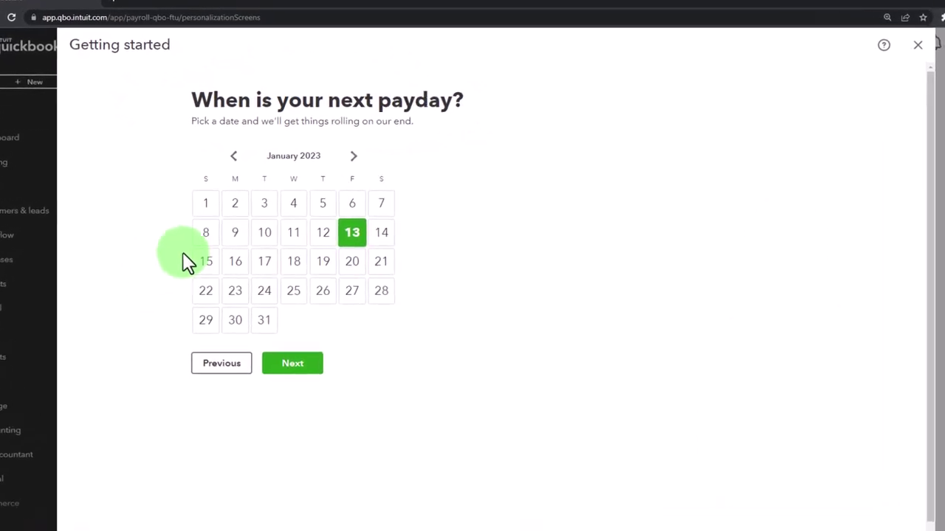
Step: Set January 31, 2023 as the next payday and continue
{"action": "left_click", "coordinate": [264, 321]}
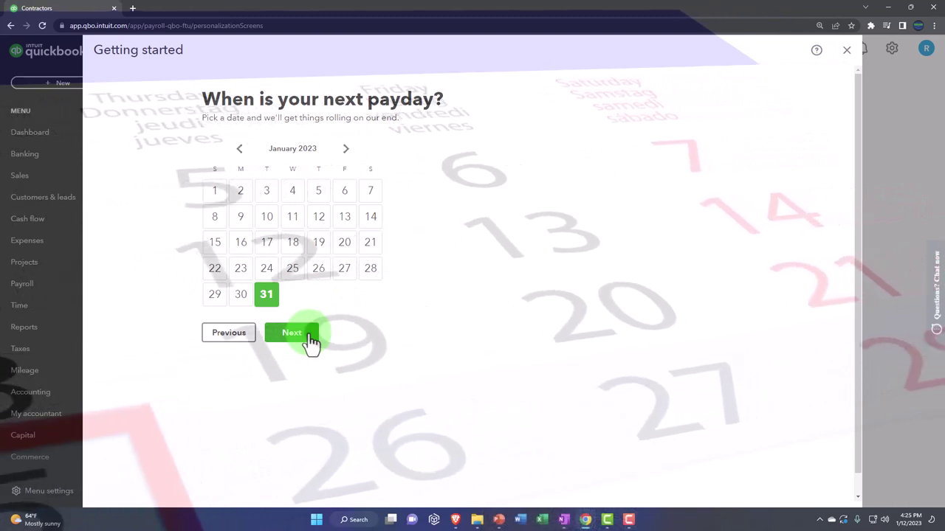
{"action": "left_click", "coordinate": [311, 334]}
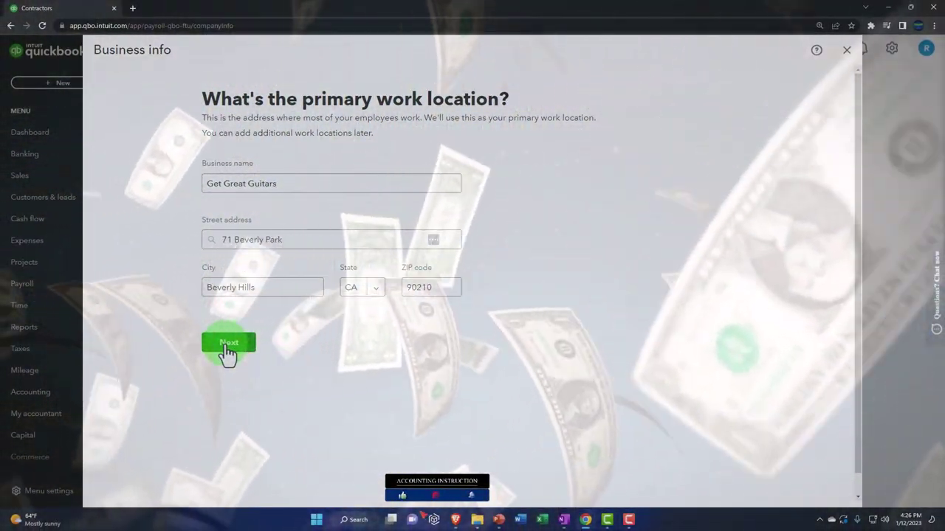
Step: Confirm the primary work location and the payroll contact details
{"action": "left_click", "coordinate": [228, 343]}
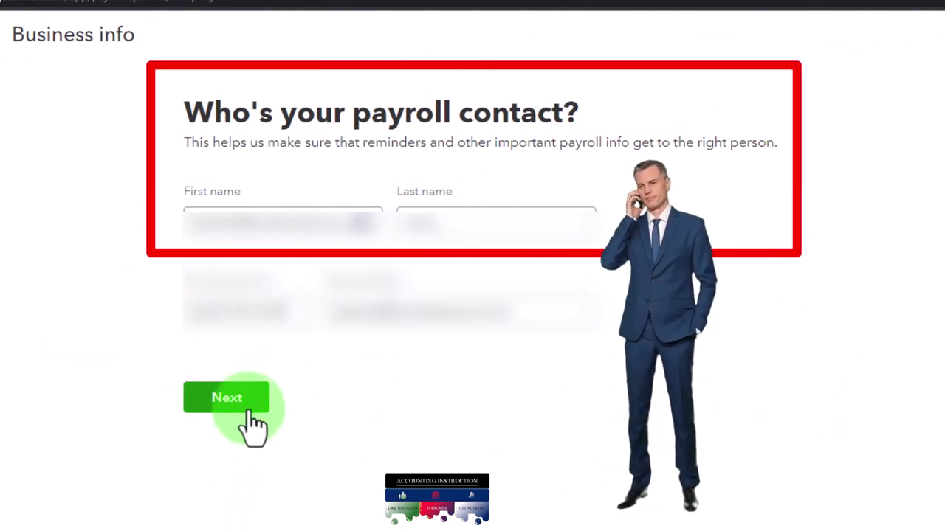
{"action": "left_click", "coordinate": [247, 404]}
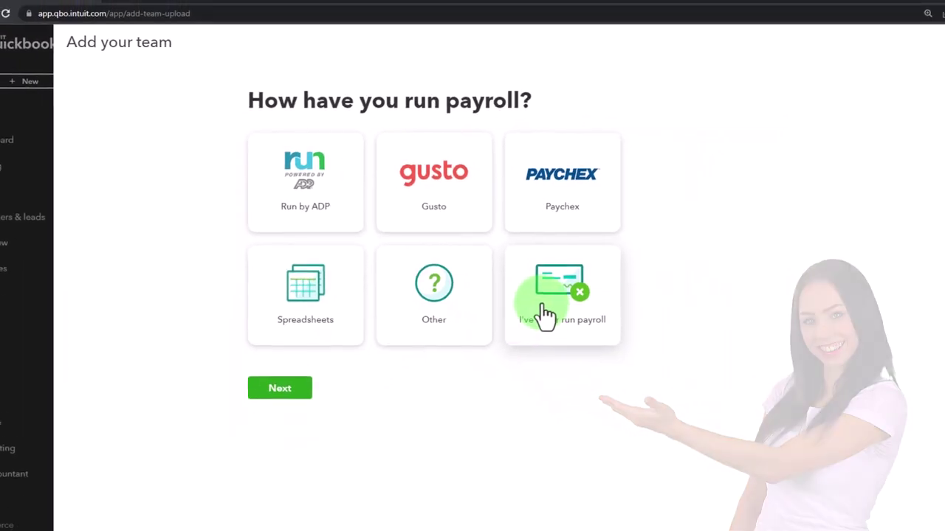
Step: Choose 'I've never run payroll' and begin adding the first employee
{"action": "left_click", "coordinate": [548, 316]}
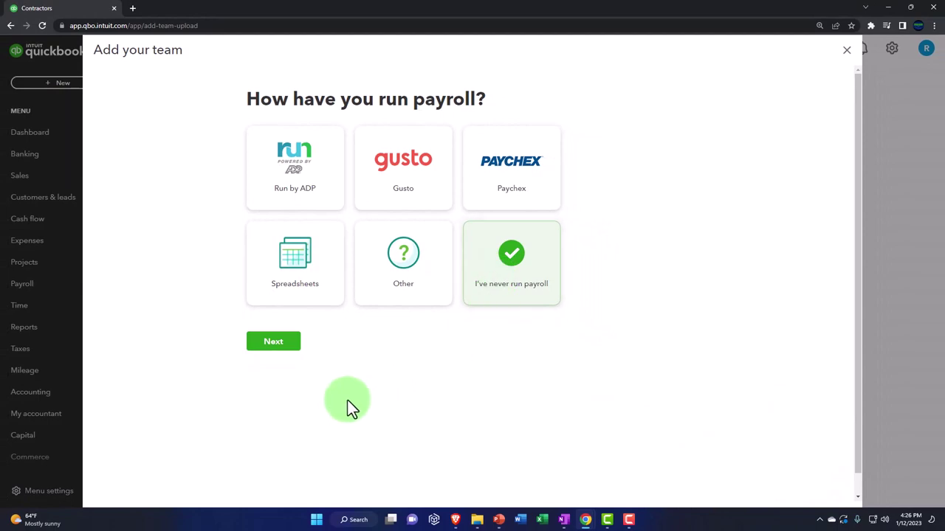
{"action": "left_click", "coordinate": [282, 344]}
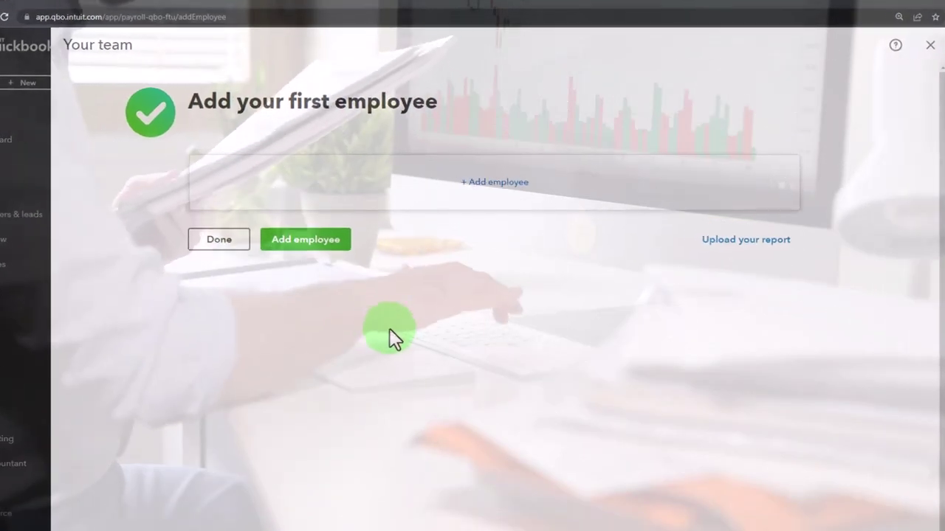
{"action": "left_click", "coordinate": [313, 240]}
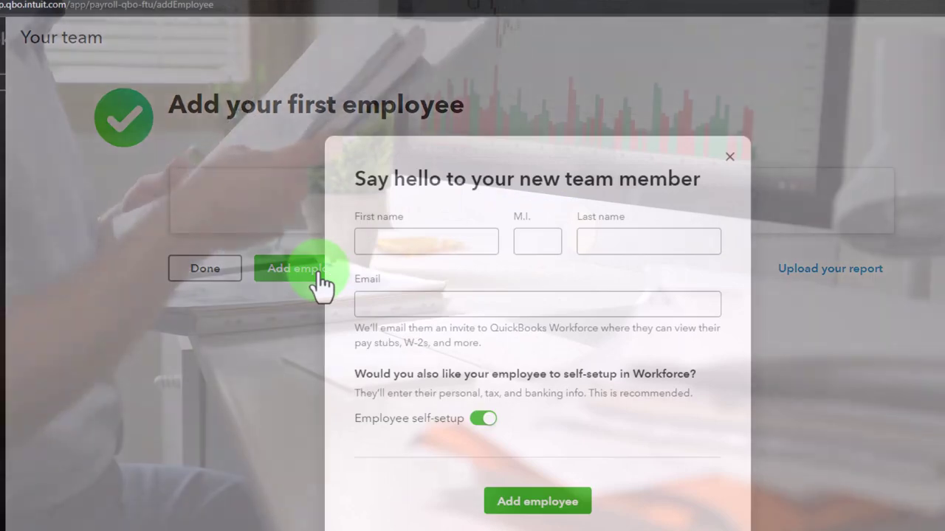
Step: Add the first employee by entering their first and last name, with Employee self-setup off
{"action": "left_click", "coordinate": [403, 247]}
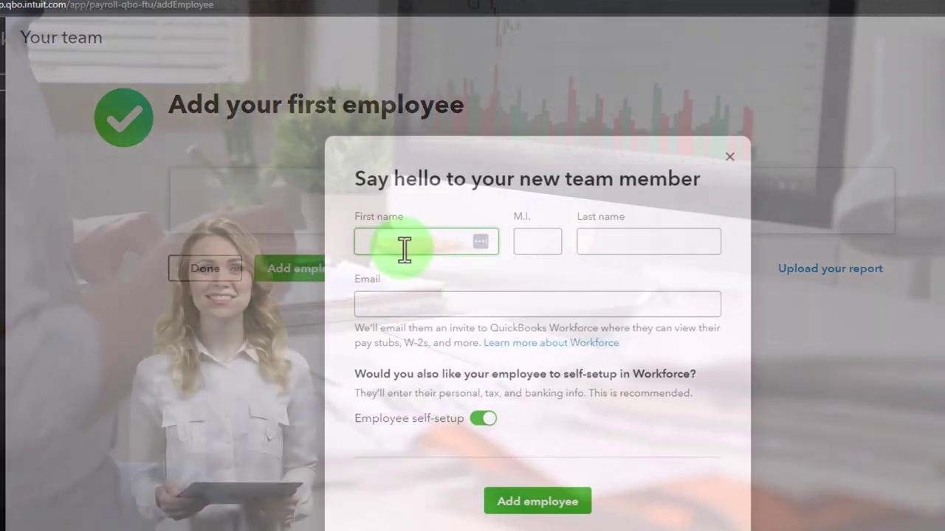
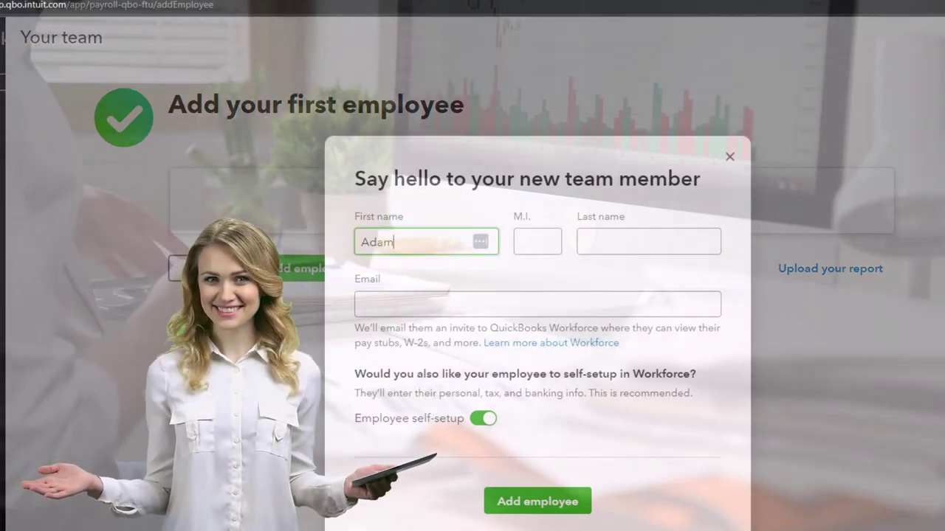
{"action": "key", "text": "Tab"}
{"action": "key", "text": "Tab"}
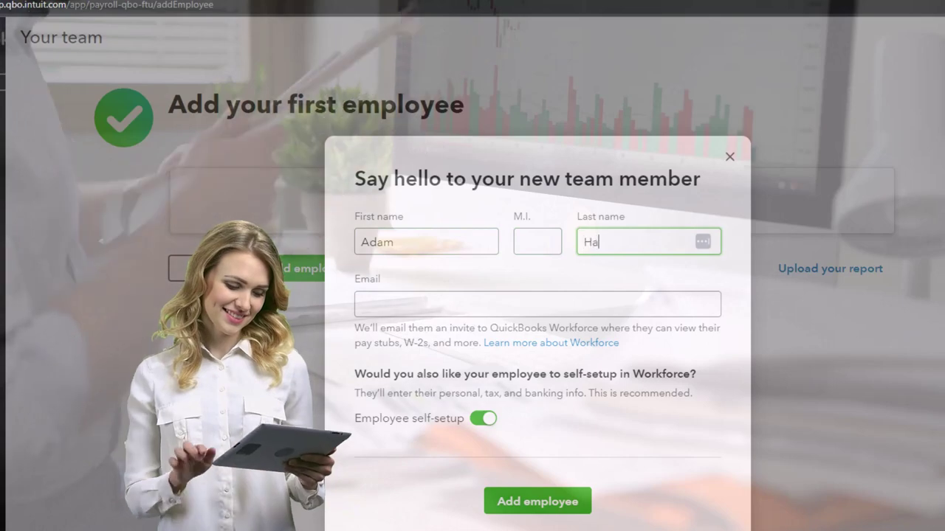
{"action": "key", "text": "Tab"}
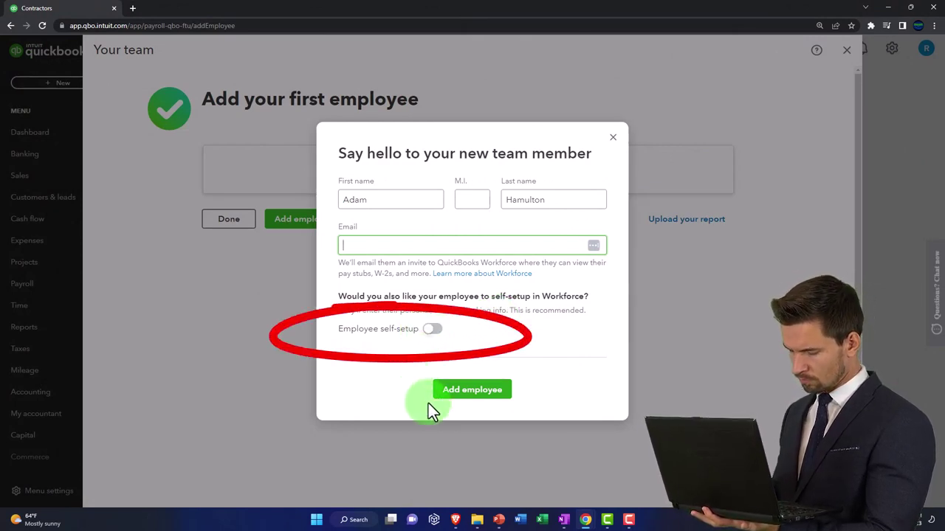
{"action": "left_click", "coordinate": [455, 399]}
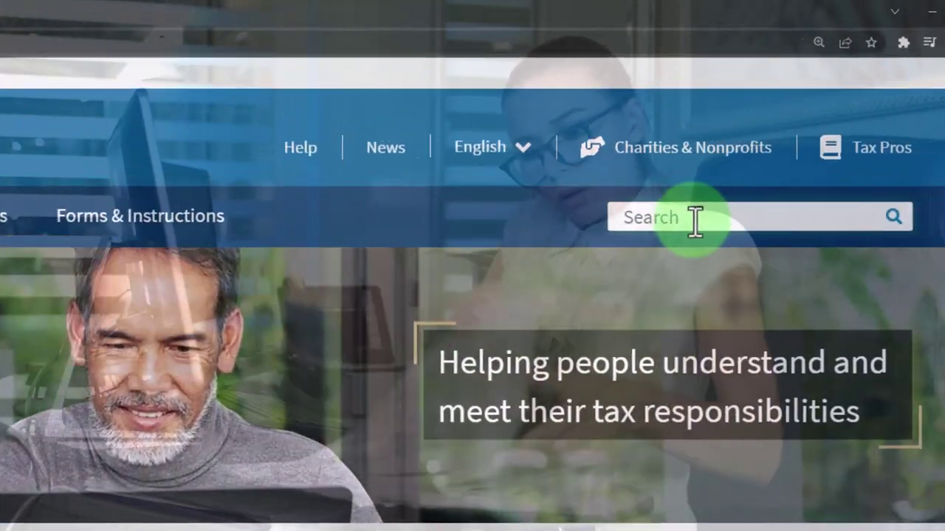
Step: Search irs.gov for 'w-4' and open the Form W-4 PDF from About Form W-4
{"action": "type", "text": "w-4"}
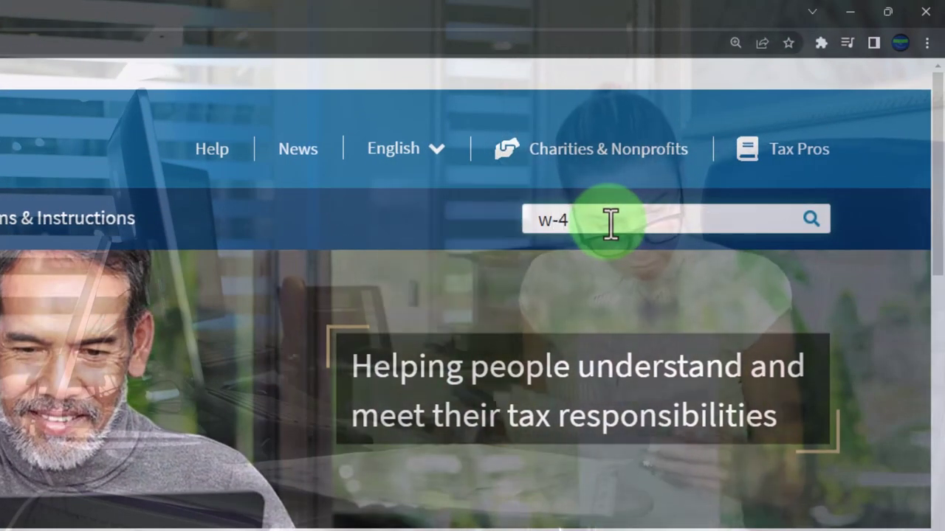
{"action": "key", "text": "Return"}
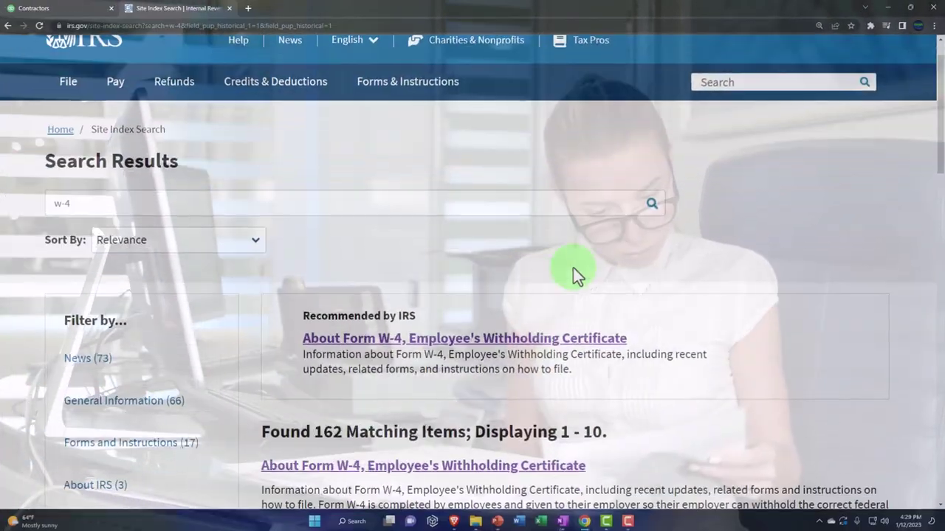
{"action": "left_click", "coordinate": [471, 338]}
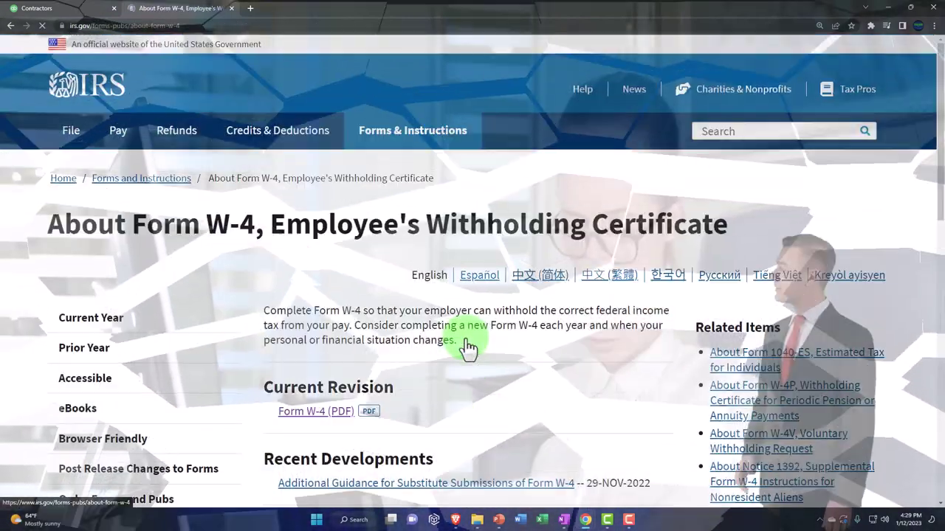
{"action": "key", "text": "ctrl+minus"}
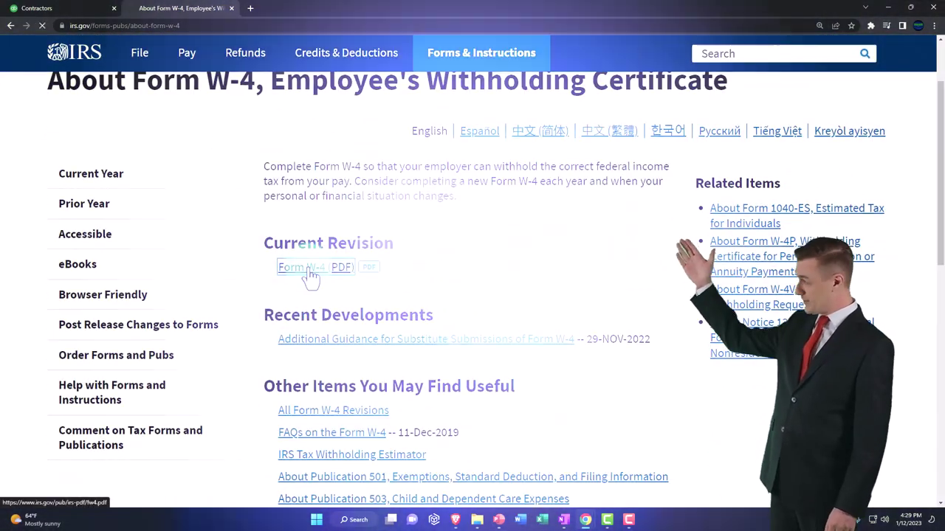
{"action": "left_click", "coordinate": [310, 269]}
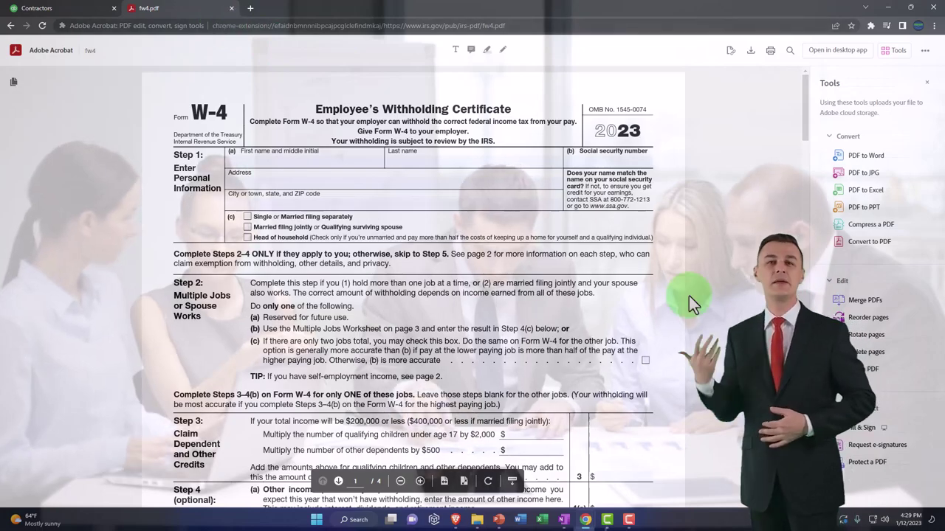
Step: Read through W-4 Steps 1–4 in Acrobat, then go back to the QuickBooks employee profile
{"action": "left_click", "coordinate": [420, 481]}
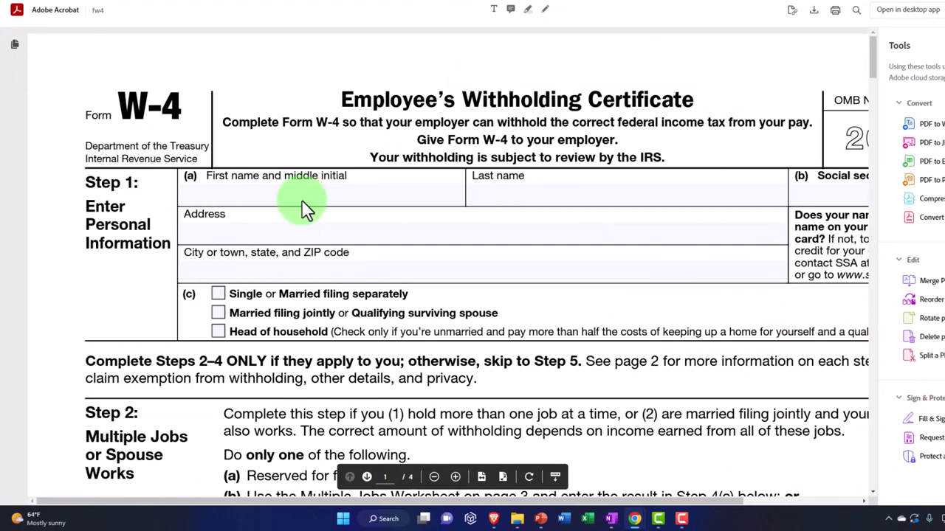
{"action": "scroll", "coordinate": [306, 210], "scroll_direction": "down", "scroll_amount": 2}
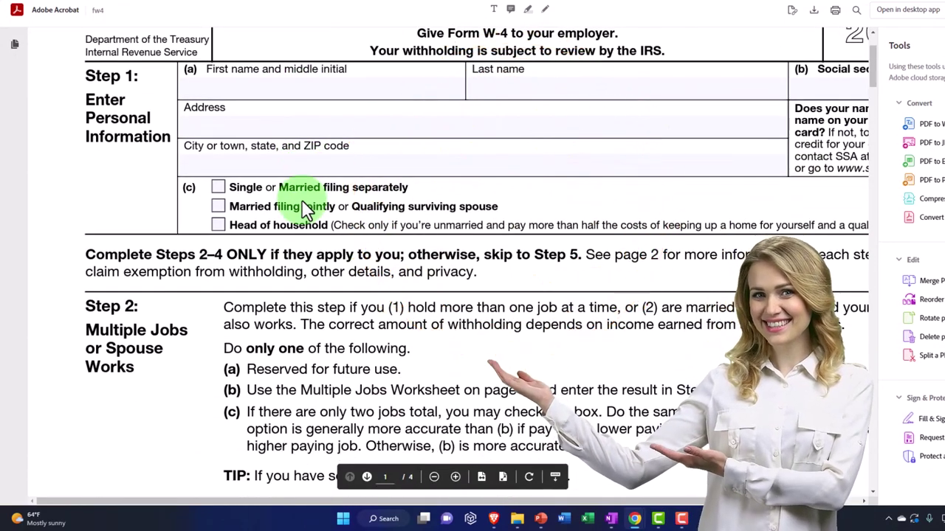
{"action": "scroll", "coordinate": [306, 210], "scroll_direction": "down", "scroll_amount": 9}
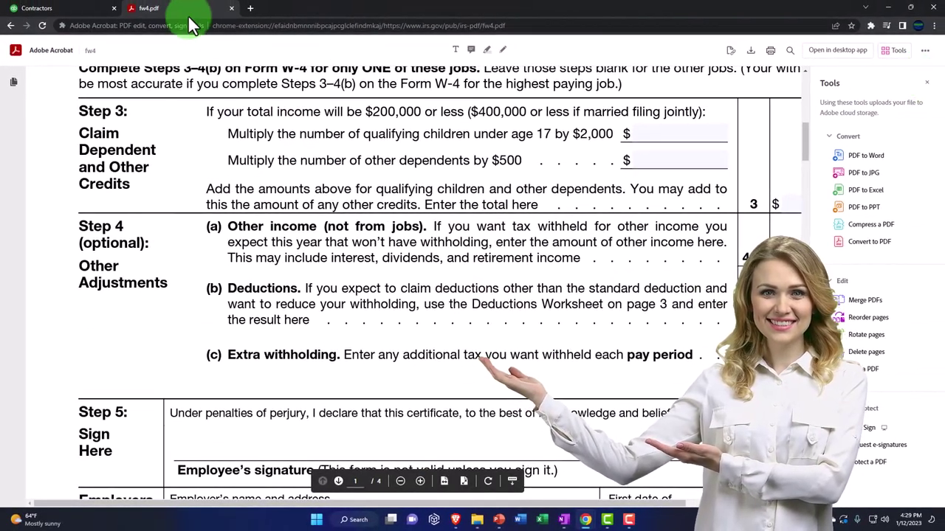
{"action": "left_click", "coordinate": [929, 90]}
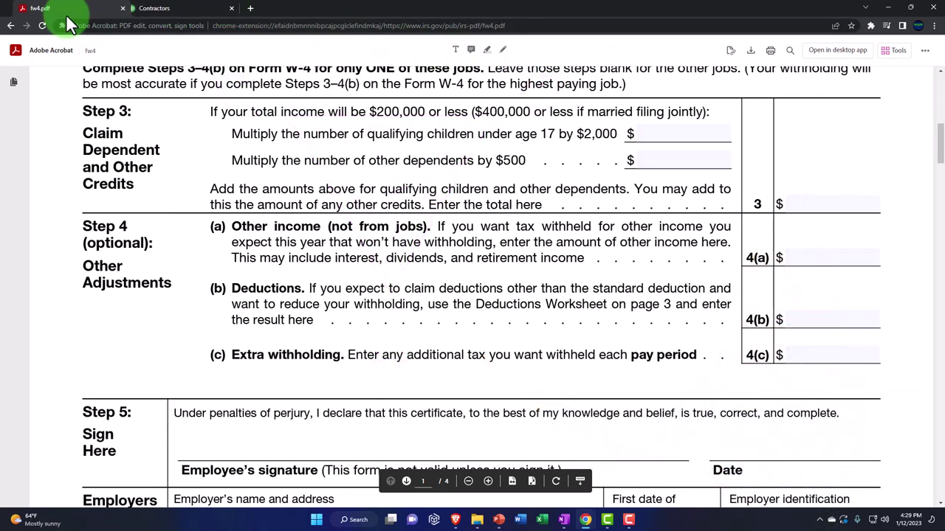
{"action": "left_click", "coordinate": [152, 8]}
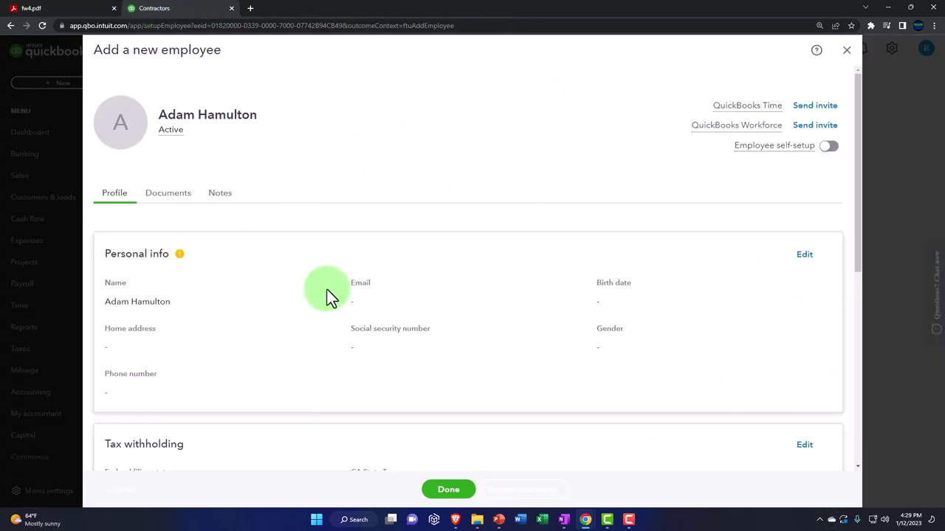
{"action": "scroll", "coordinate": [266, 295], "scroll_direction": "down", "scroll_amount": 2}
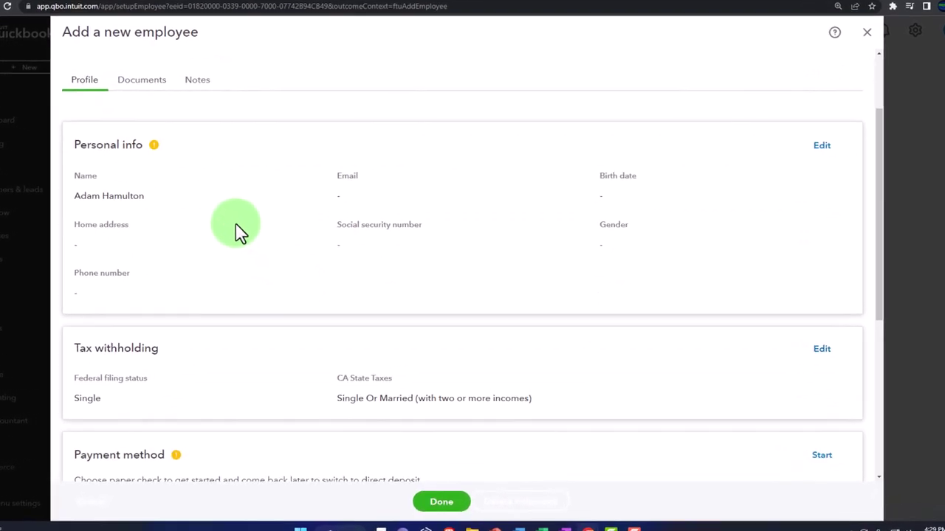
Step: Enter the employee's home street address and city on the Personal info form
{"action": "left_click", "coordinate": [821, 147]}
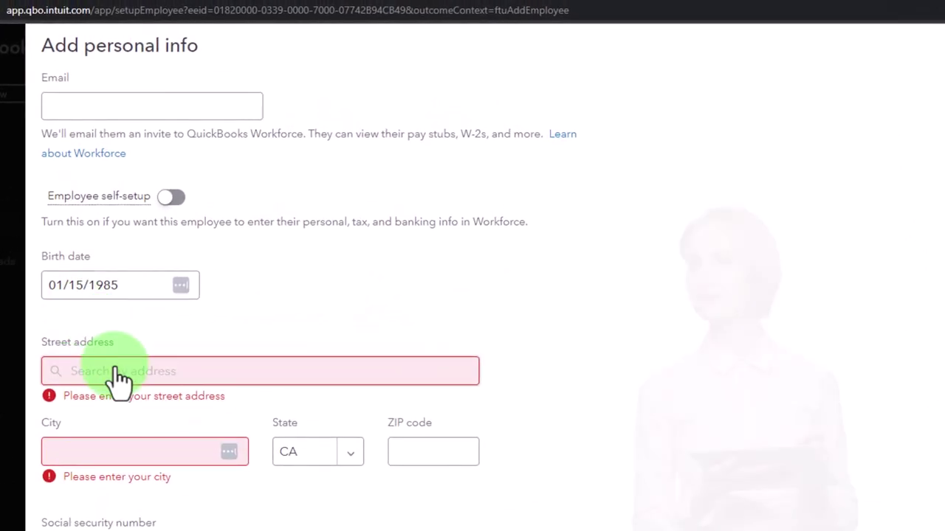
{"action": "left_click", "coordinate": [111, 376]}
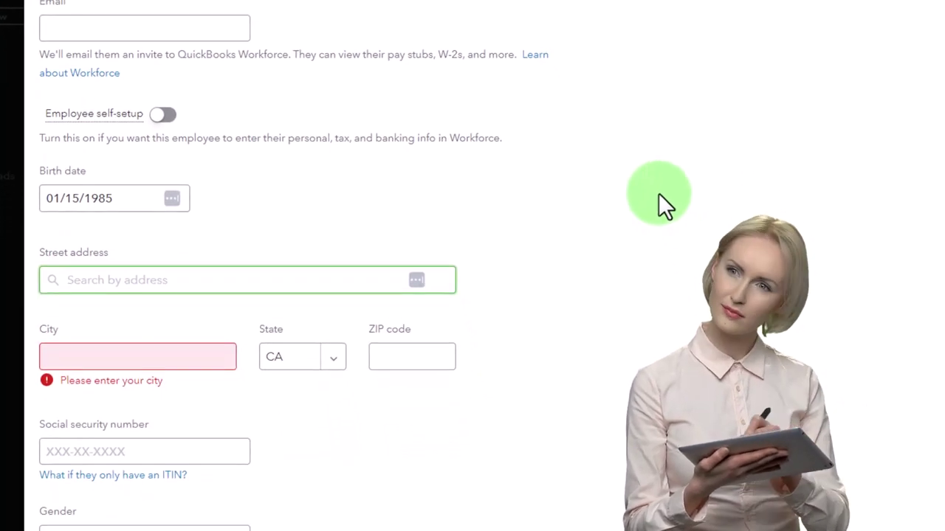
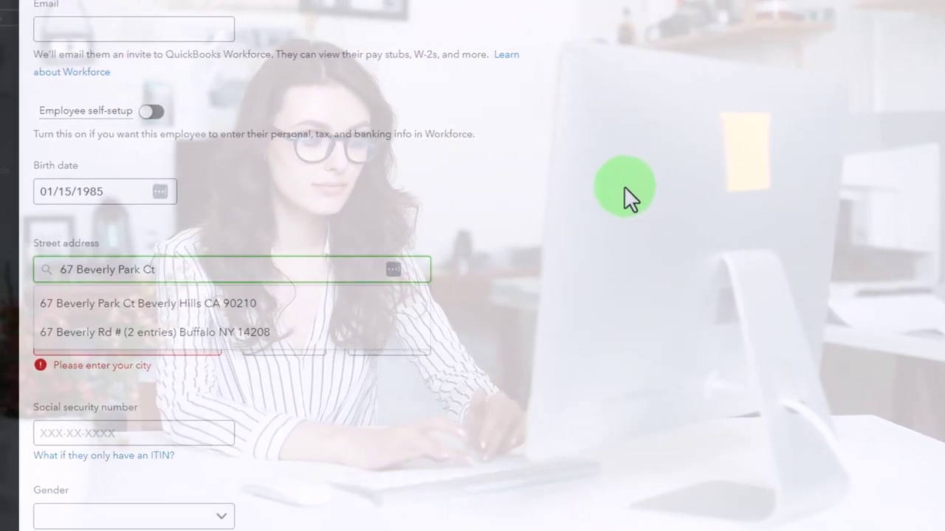
{"action": "key", "text": "Tab"}
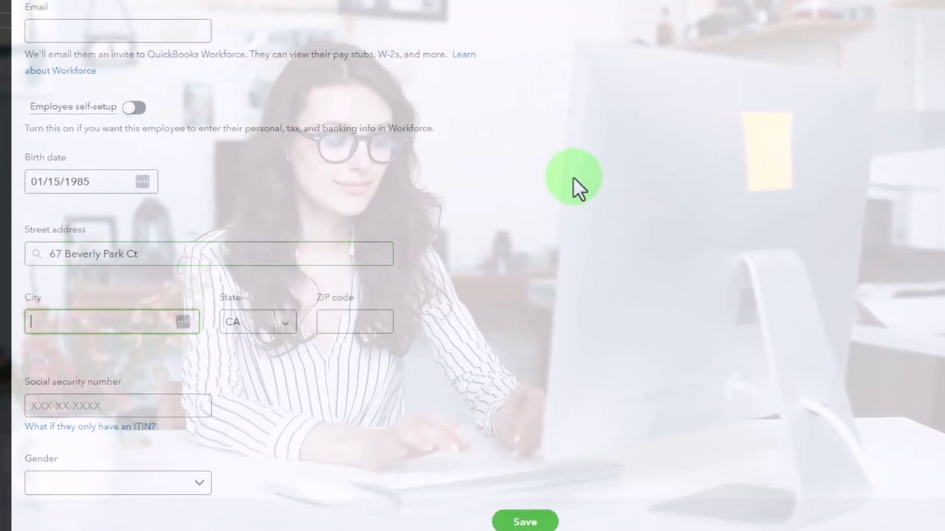
{"action": "type", "text": "Be"}
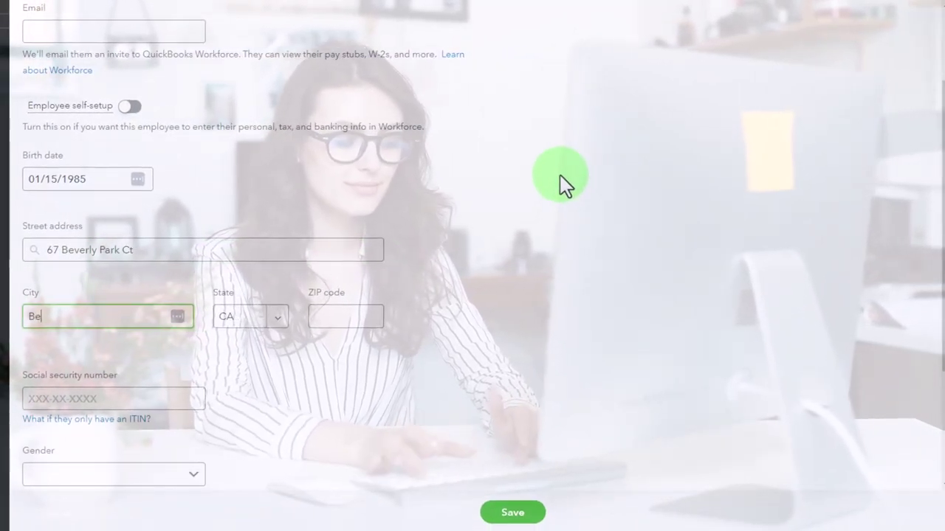
{"action": "type", "text": "verly Hills"}
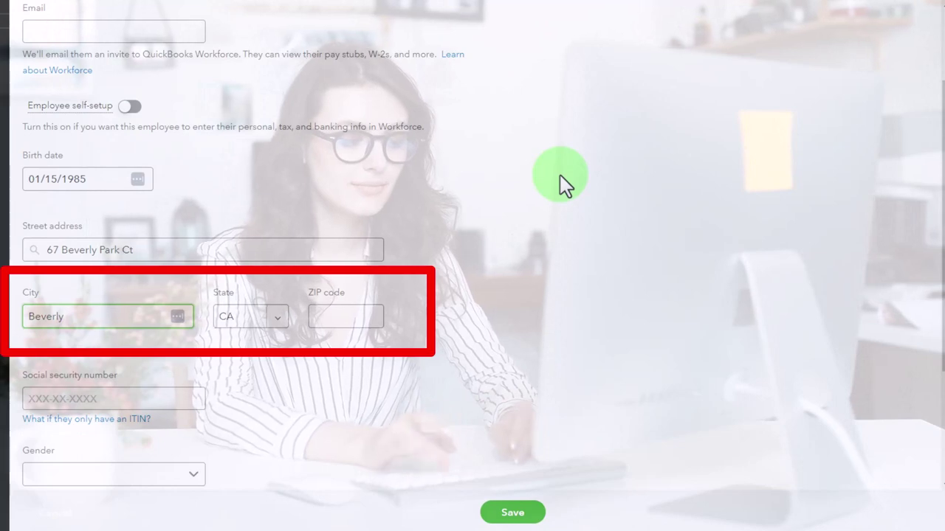
{"action": "key", "text": "Tab"}
{"action": "key", "text": "Tab"}
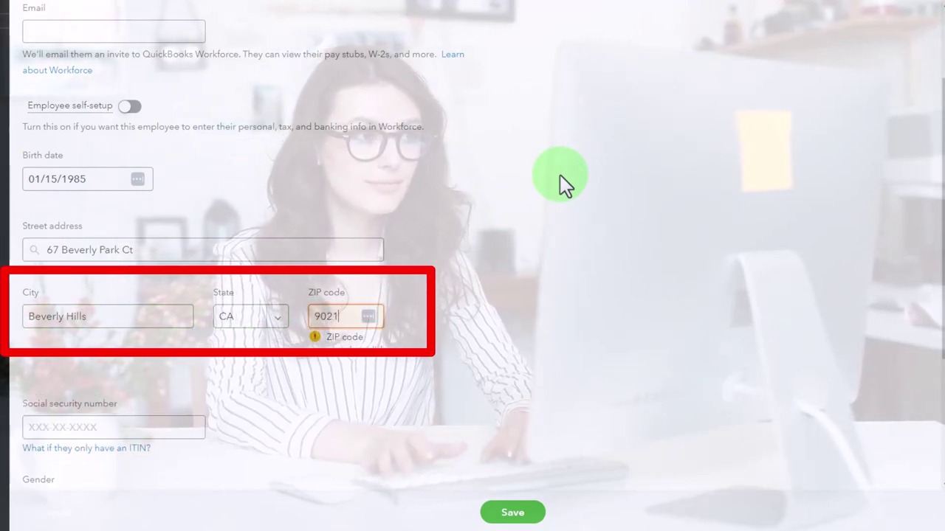
Step: Fill in the social security number, gender Male and home phone number, then save
{"action": "key", "text": "Tab"}
{"action": "scroll", "coordinate": [591, 236], "scroll_direction": "down", "scroll_amount": 2}
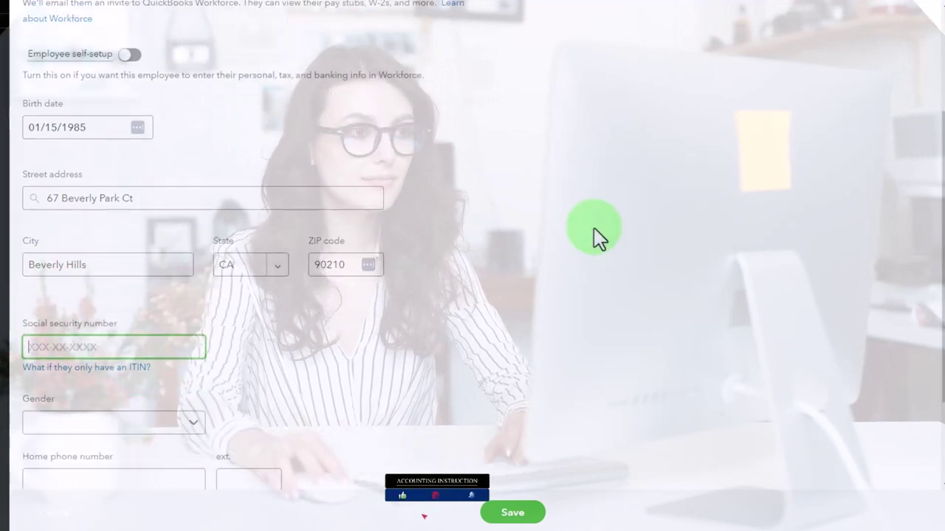
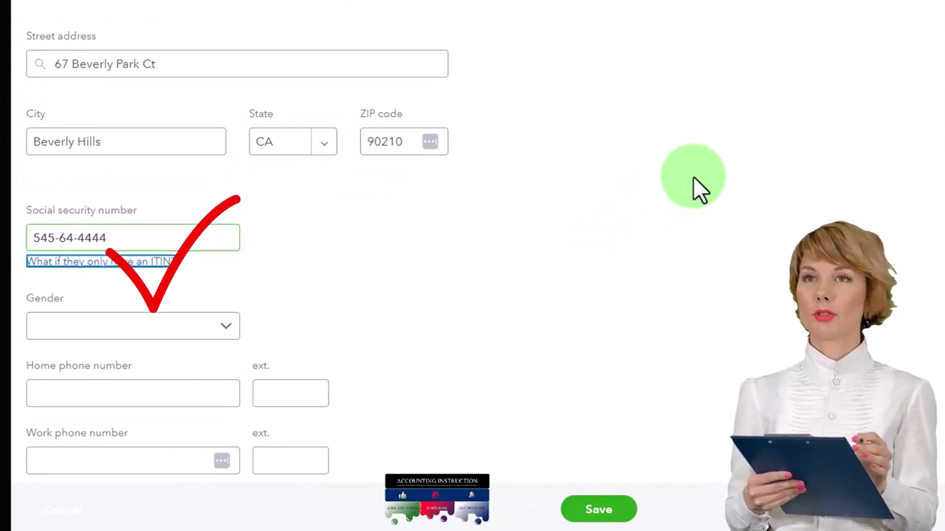
{"action": "key", "text": "Tab"}
{"action": "scroll", "coordinate": [620, 236], "scroll_direction": "down", "scroll_amount": 1}
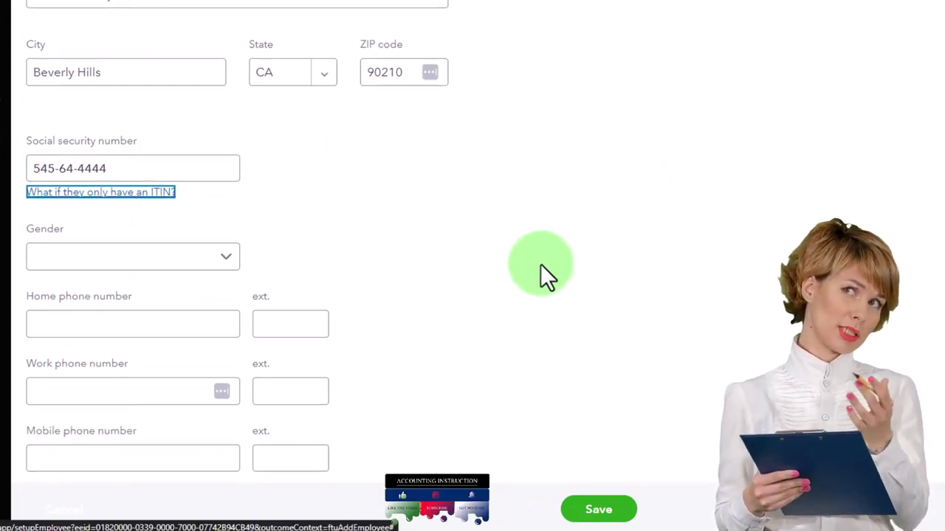
{"action": "left_click", "coordinate": [229, 260]}
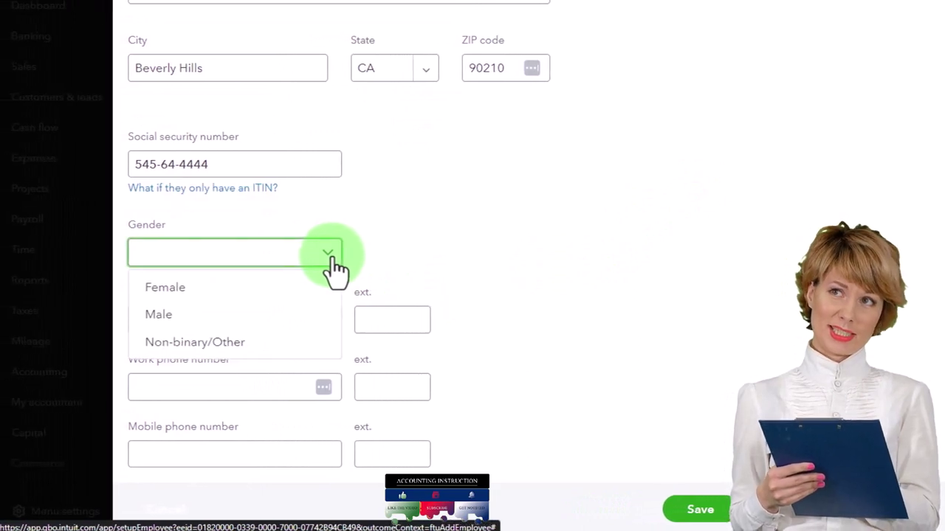
{"action": "left_click", "coordinate": [268, 316]}
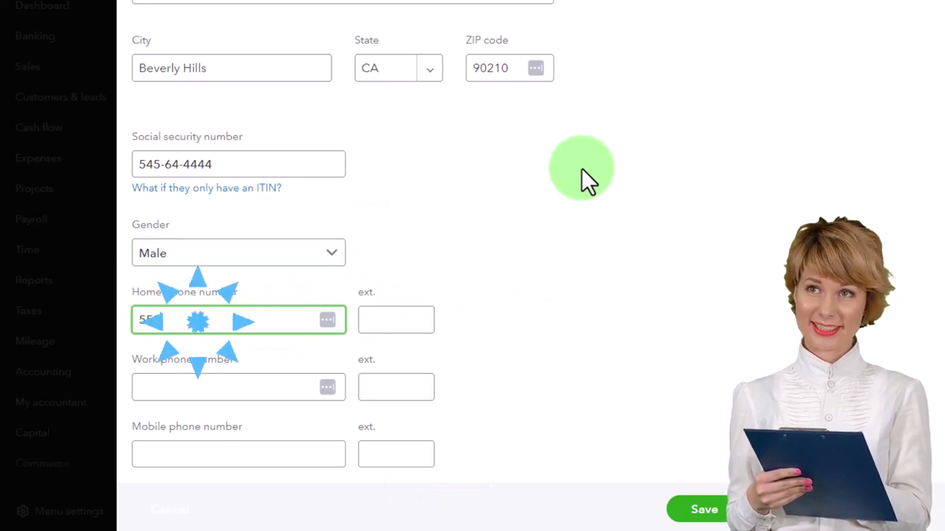
{"action": "type", "text": "555-545"}
{"action": "key", "text": "BackSpace"}
{"action": "type", "text": "4-444"}
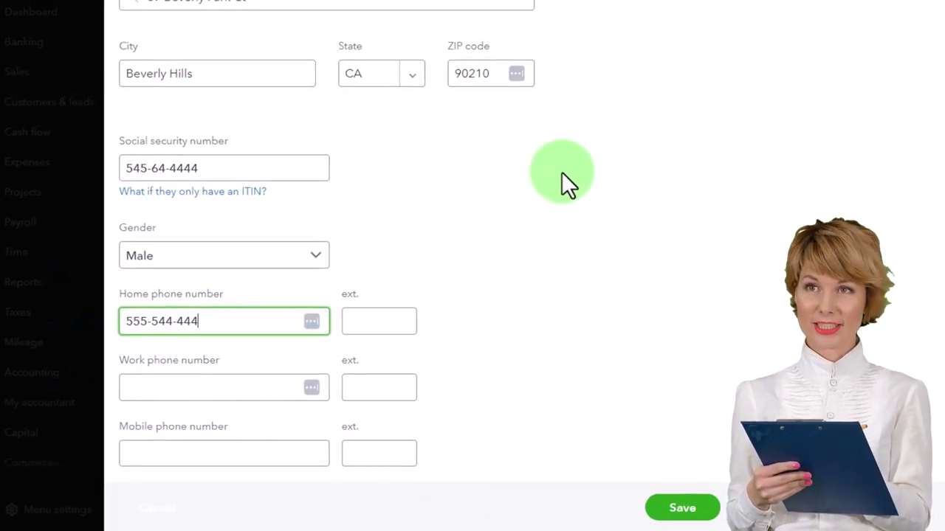
{"action": "type", "text": "4"}
{"action": "key", "text": "Tab"}
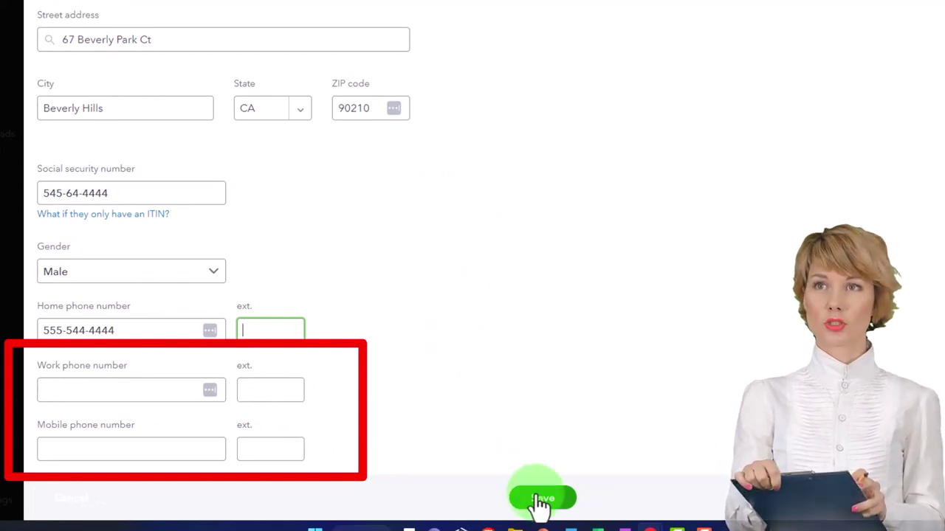
{"action": "left_click", "coordinate": [541, 499]}
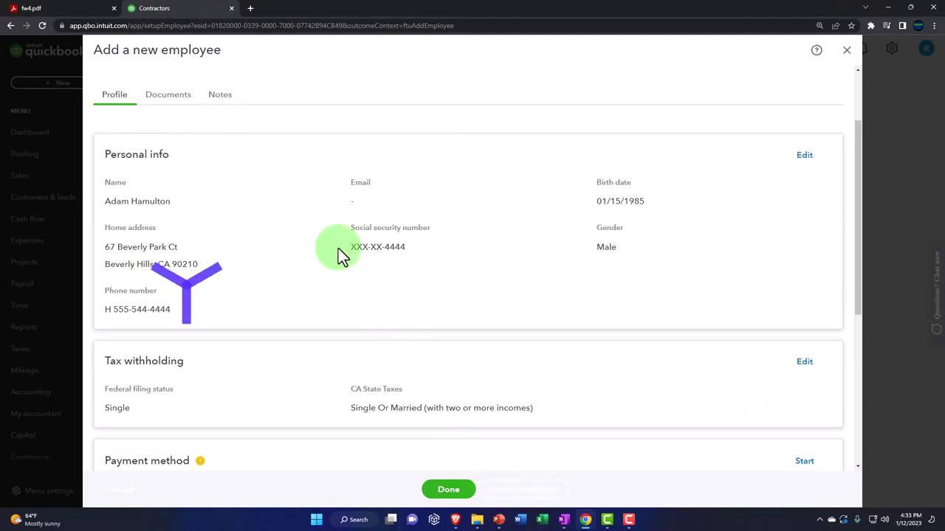
Step: Edit tax withholding using the 2020-or-later W-4 form and bring up the W-4 PDF
{"action": "scroll", "coordinate": [338, 251], "scroll_direction": "down", "scroll_amount": 2}
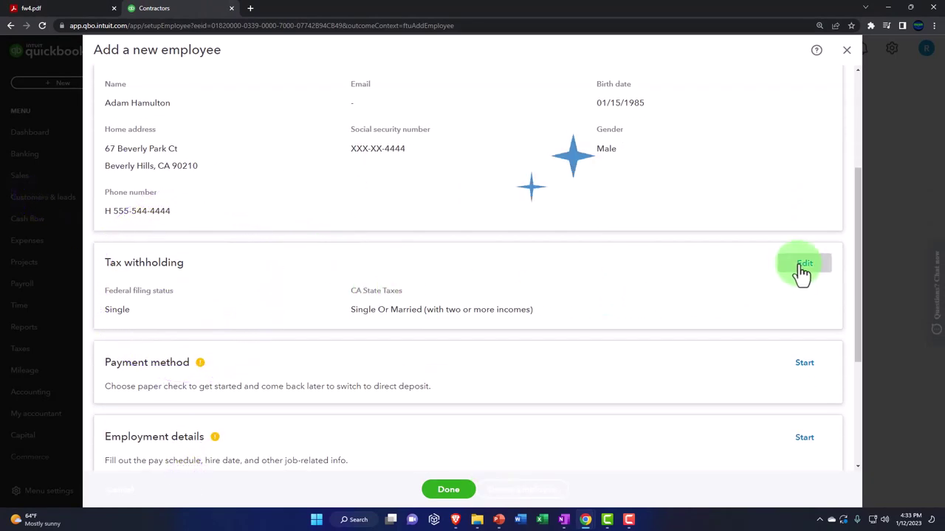
{"action": "left_click", "coordinate": [802, 267]}
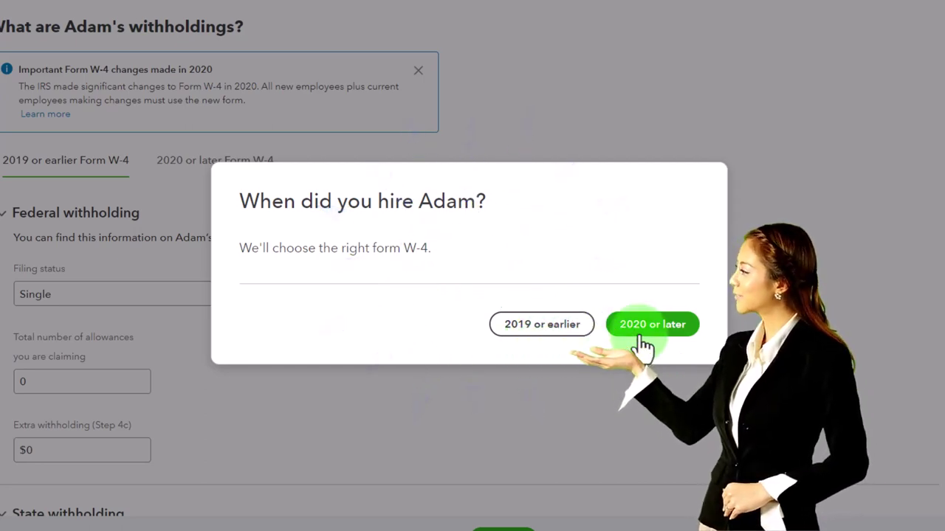
{"action": "left_click", "coordinate": [644, 339]}
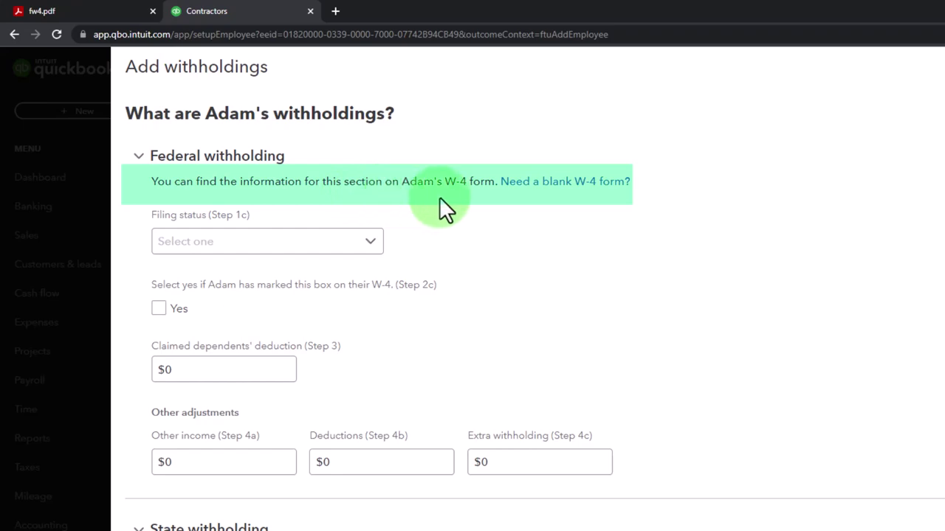
{"action": "left_click", "coordinate": [74, 12]}
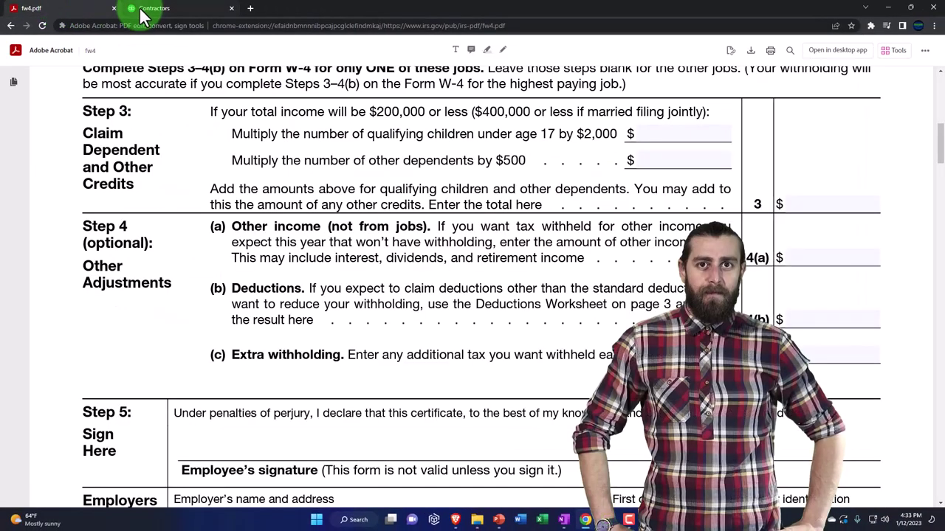
Step: Set federal filing status to Single or Married Filing Separately, then consult the W-4 PDF
{"action": "left_click", "coordinate": [143, 15]}
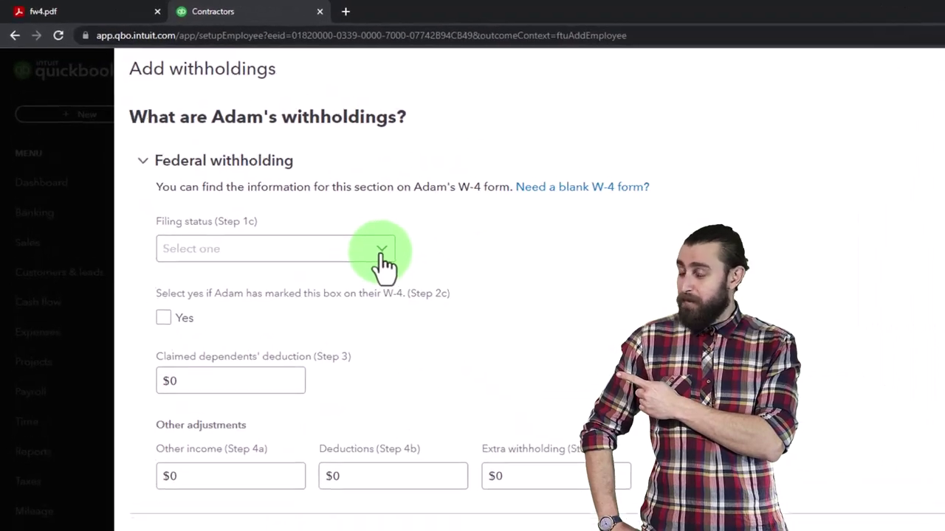
{"action": "left_click", "coordinate": [408, 273]}
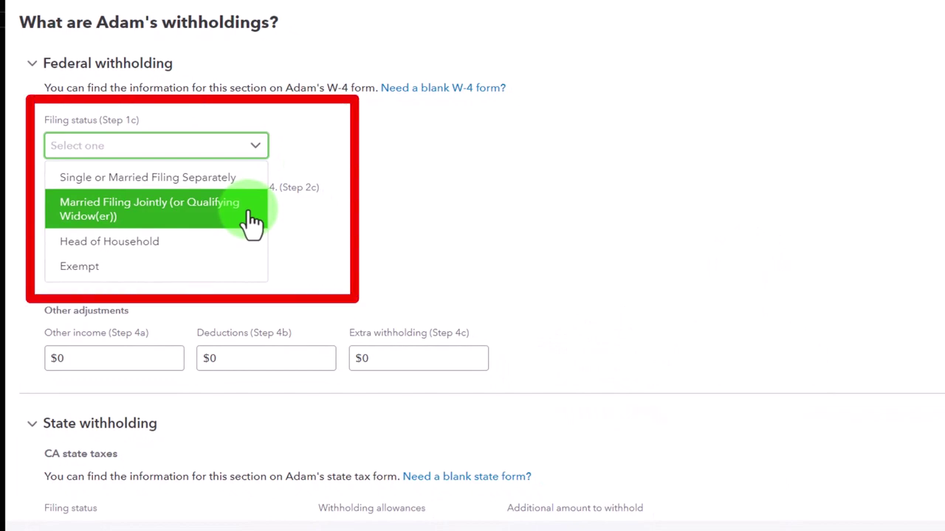
{"action": "left_click", "coordinate": [244, 185]}
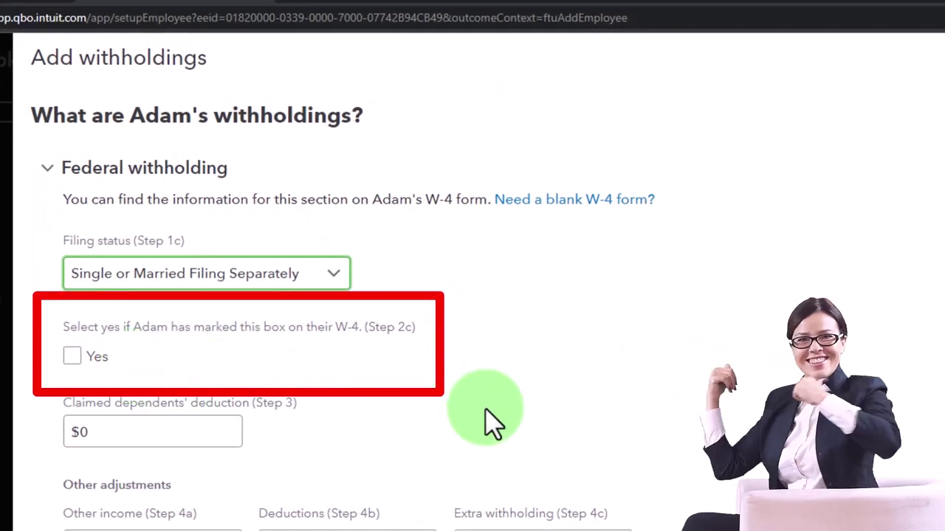
{"action": "scroll", "coordinate": [485, 422], "scroll_direction": "down", "scroll_amount": 2}
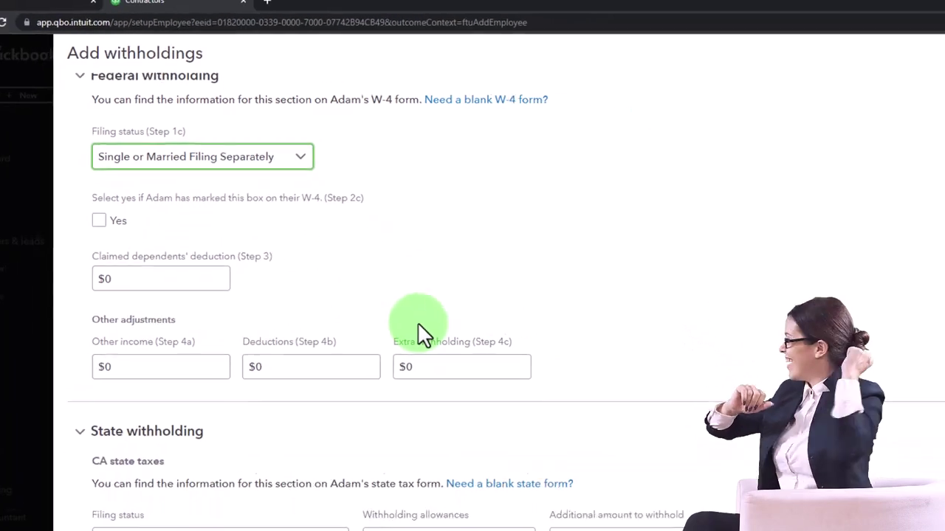
{"action": "left_click", "coordinate": [89, 9]}
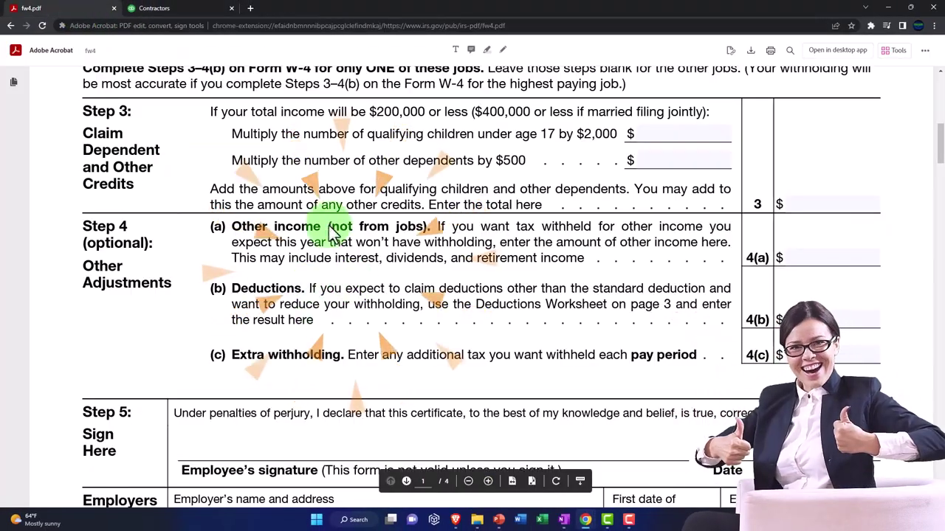
Step: Return from the W-4 PDF to the QuickBooks withholdings form
{"action": "key", "text": "ctrl+Tab"}
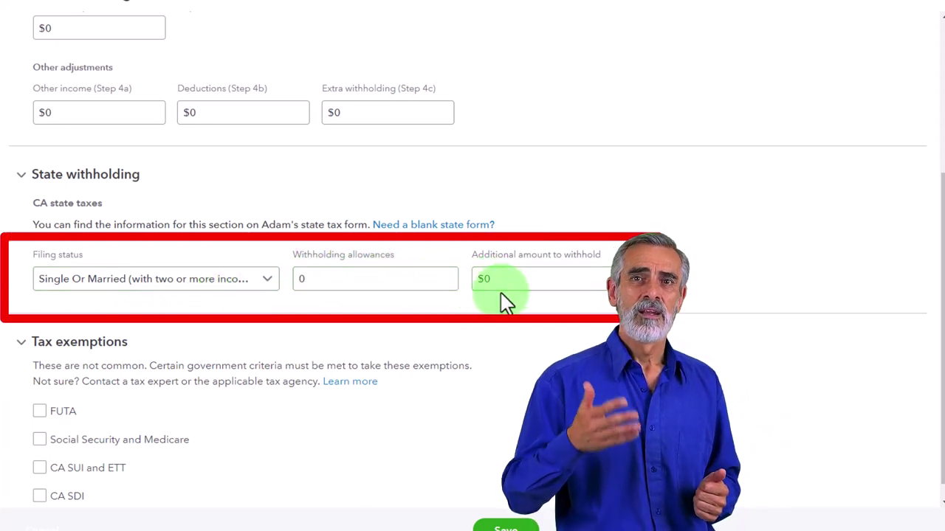
{"action": "scroll", "coordinate": [505, 290], "scroll_direction": "down", "scroll_amount": 1}
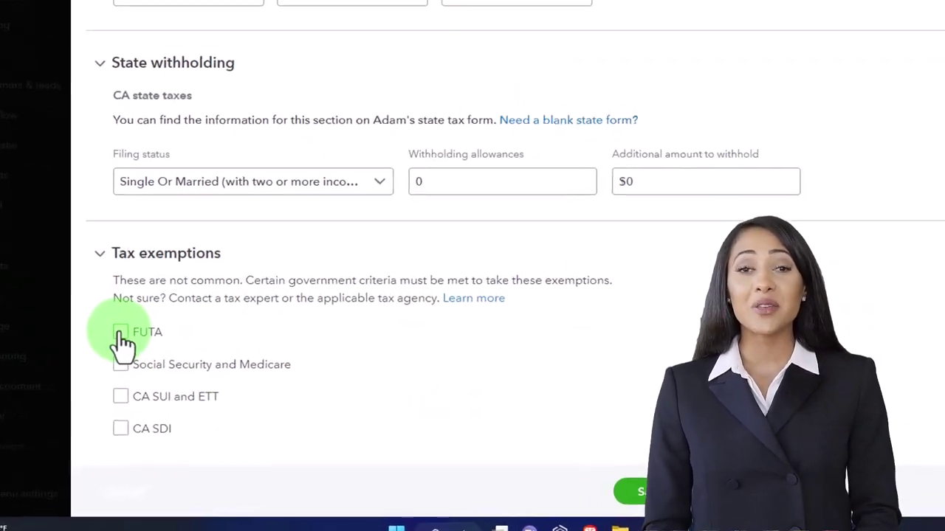
Step: Mark the employee exempt from FUTA, CA SUI and ETT, and CA SDI
{"action": "left_click", "coordinate": [122, 334]}
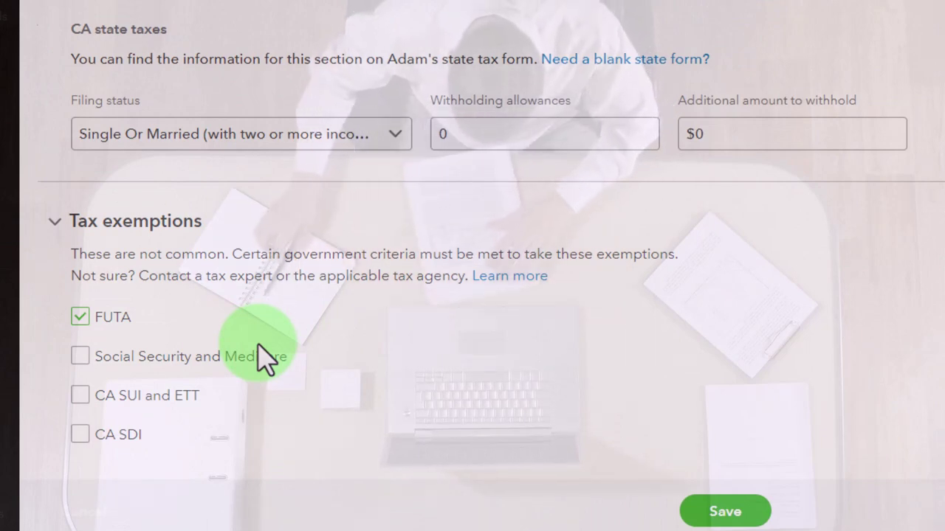
{"action": "left_click", "coordinate": [77, 396]}
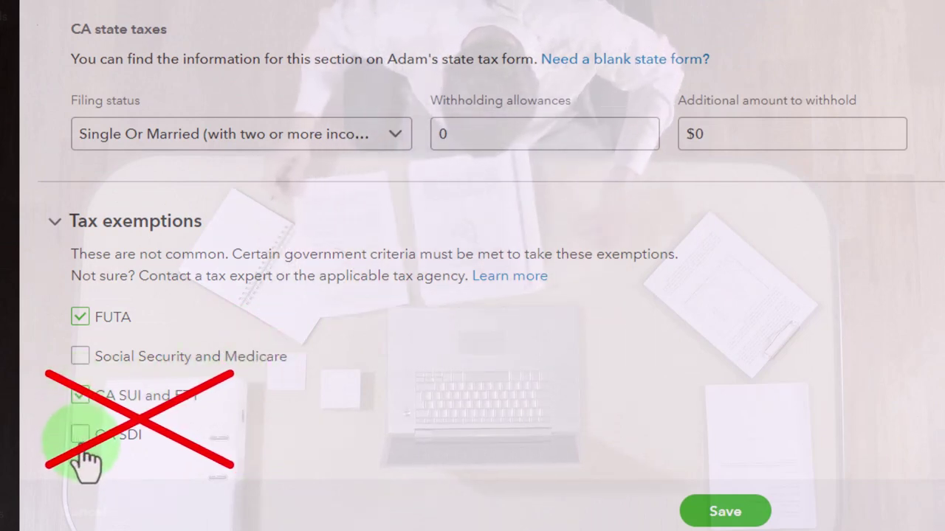
{"action": "left_click", "coordinate": [80, 437]}
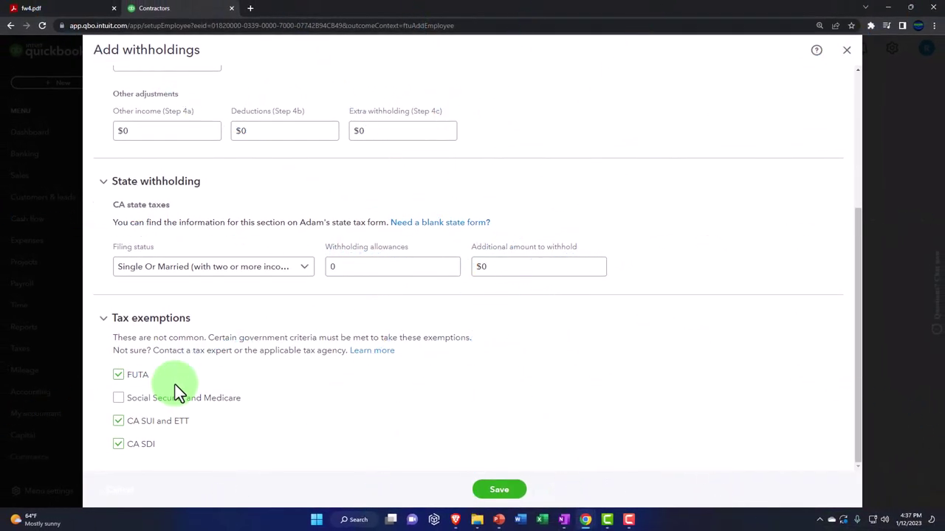
Step: Save the withholdings and record Paper check as the employee's payment method
{"action": "left_click", "coordinate": [499, 490]}
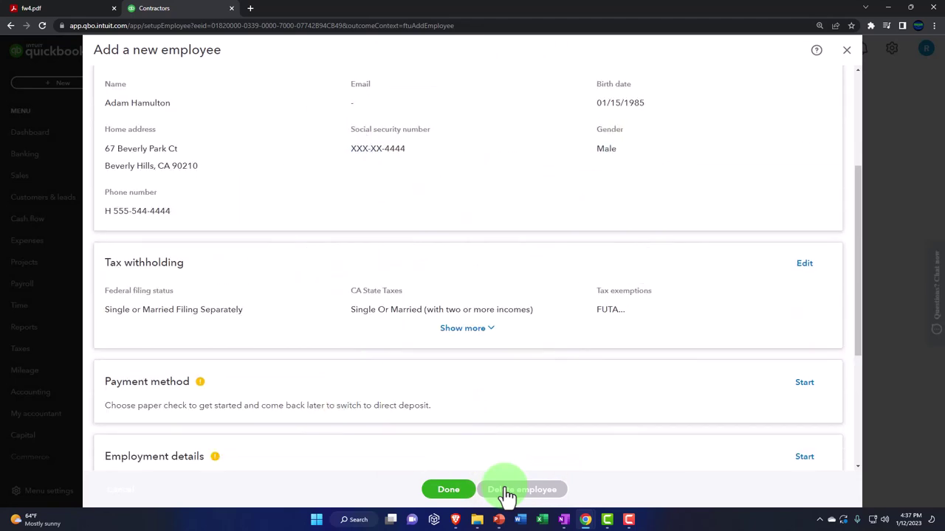
{"action": "scroll", "coordinate": [461, 357], "scroll_direction": "down", "scroll_amount": 2}
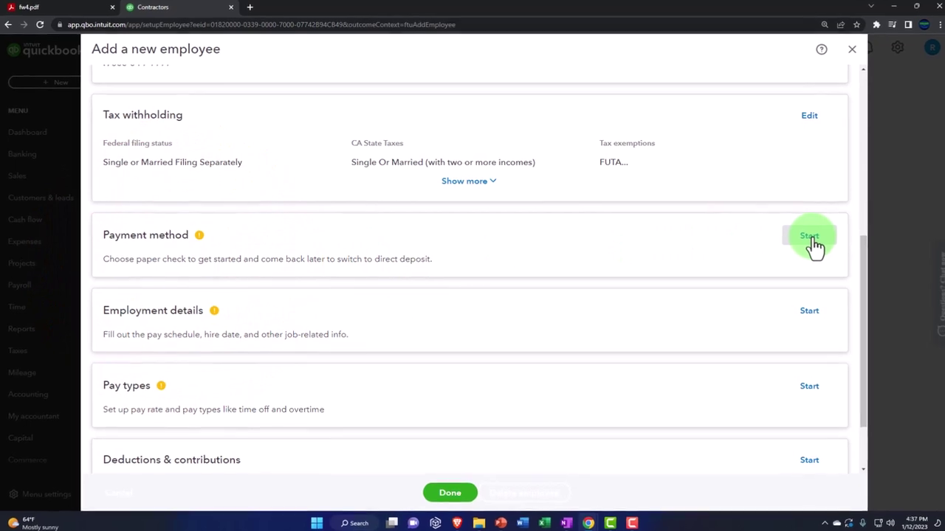
{"action": "left_click", "coordinate": [812, 240]}
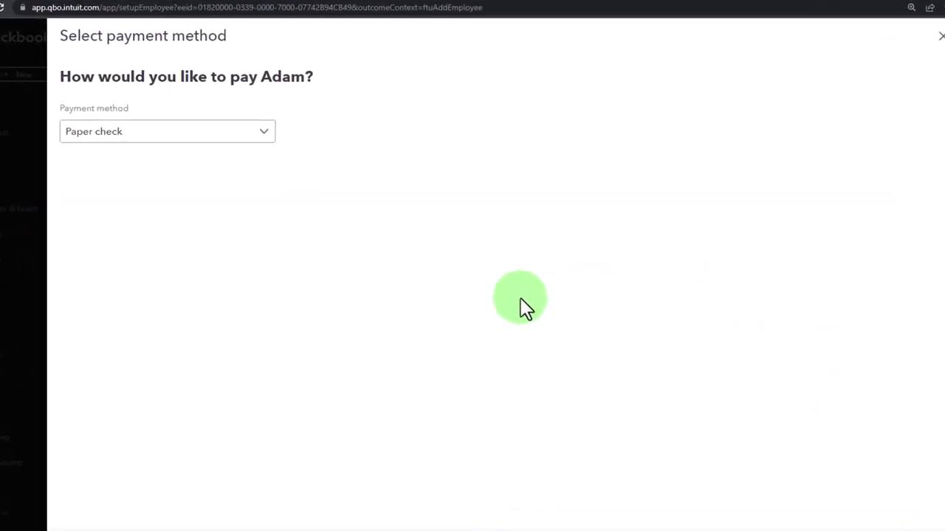
{"action": "left_click", "coordinate": [262, 131]}
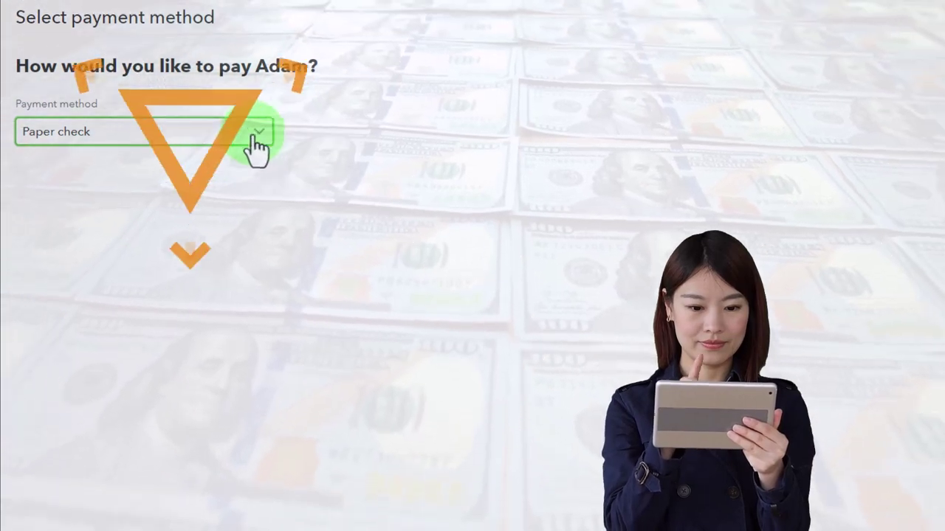
{"action": "left_click", "coordinate": [164, 196]}
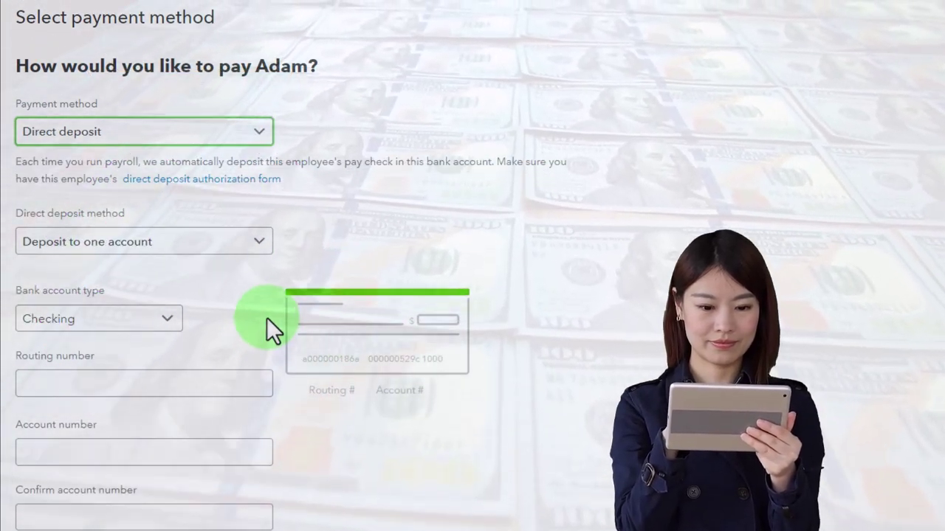
{"action": "left_click", "coordinate": [260, 131]}
{"action": "left_click", "coordinate": [136, 163]}
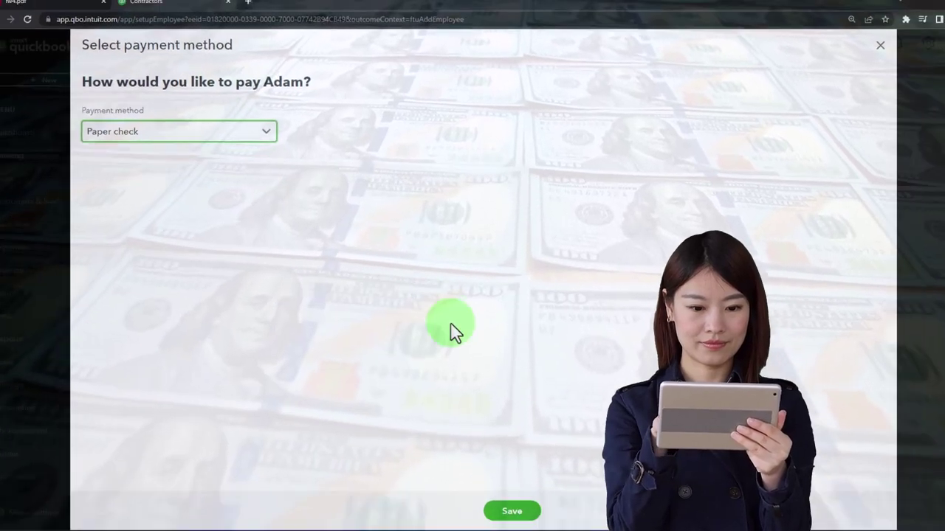
{"action": "left_click", "coordinate": [514, 511]}
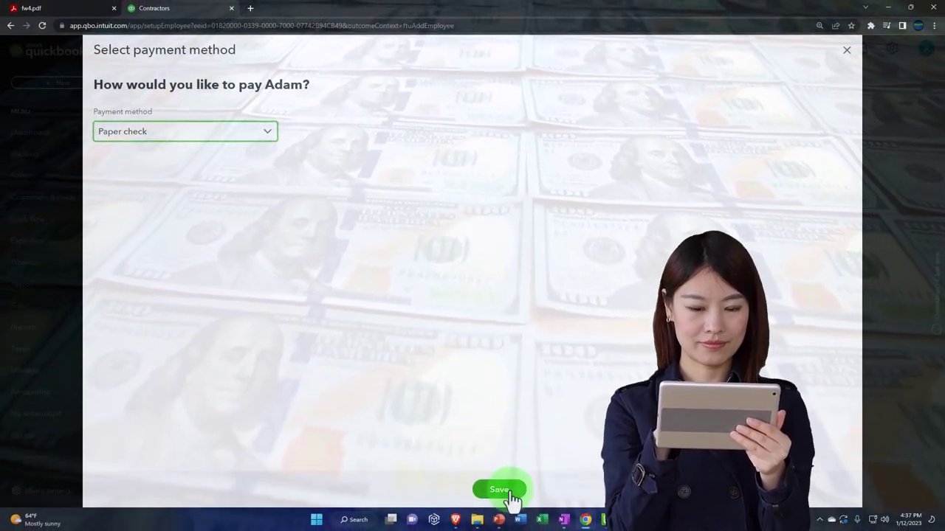
{"action": "scroll", "coordinate": [508, 417], "scroll_direction": "up", "scroll_amount": 5}
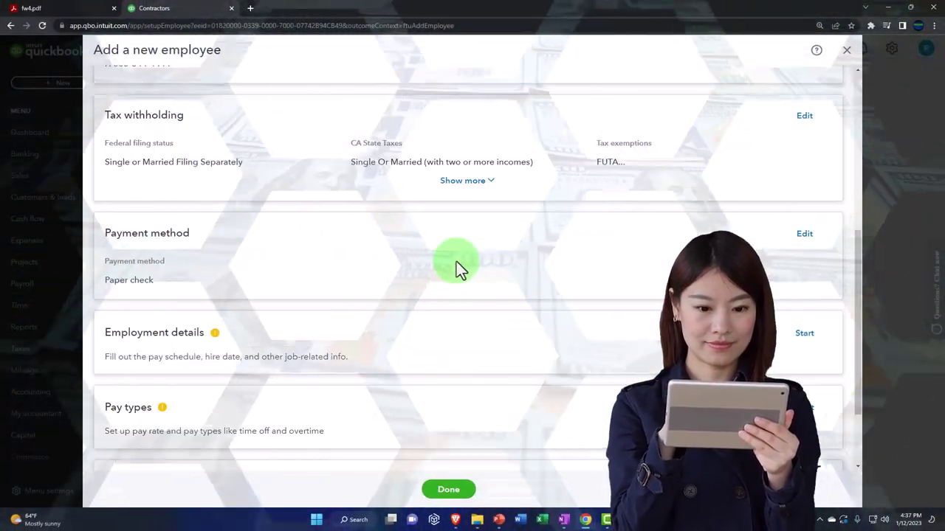
Step: Begin Employment details with status Active and hire date 01/01/2023
{"action": "scroll", "coordinate": [430, 353], "scroll_direction": "down", "scroll_amount": 1}
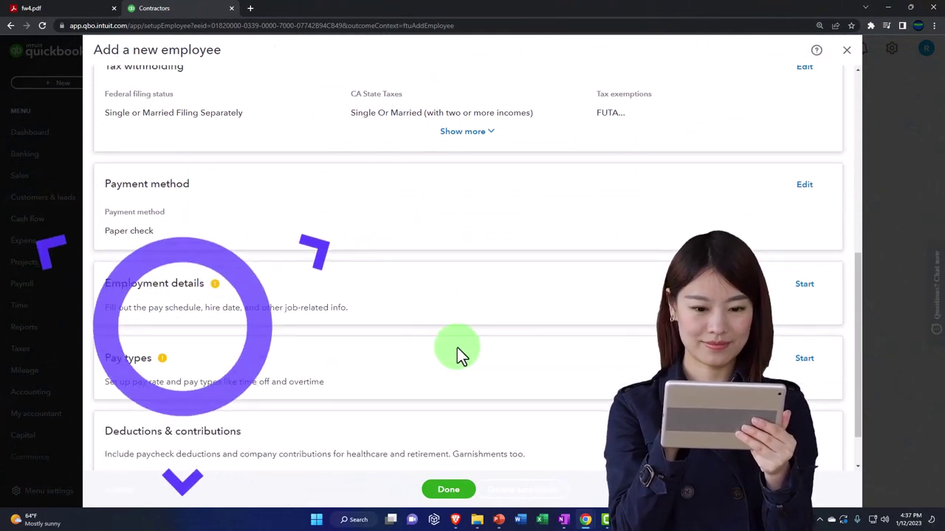
{"action": "left_click", "coordinate": [804, 285]}
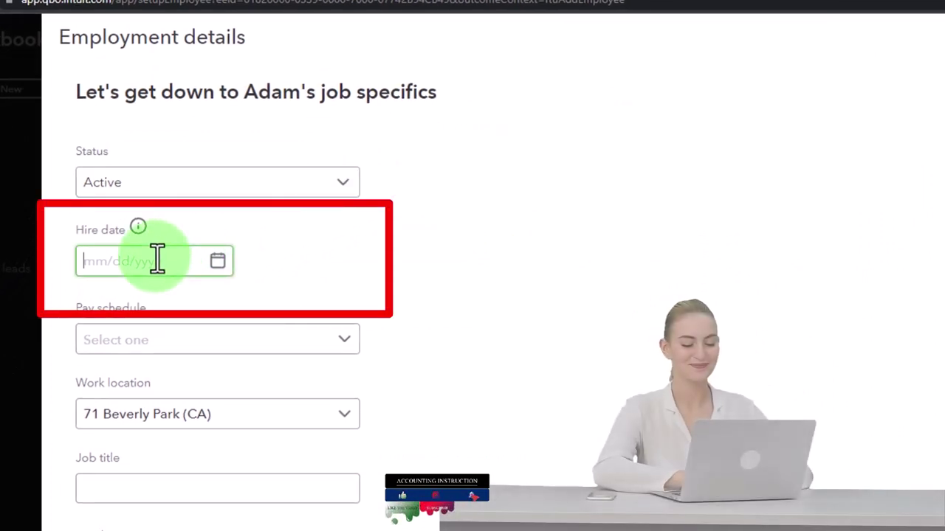
{"action": "type", "text": "01/01/"}
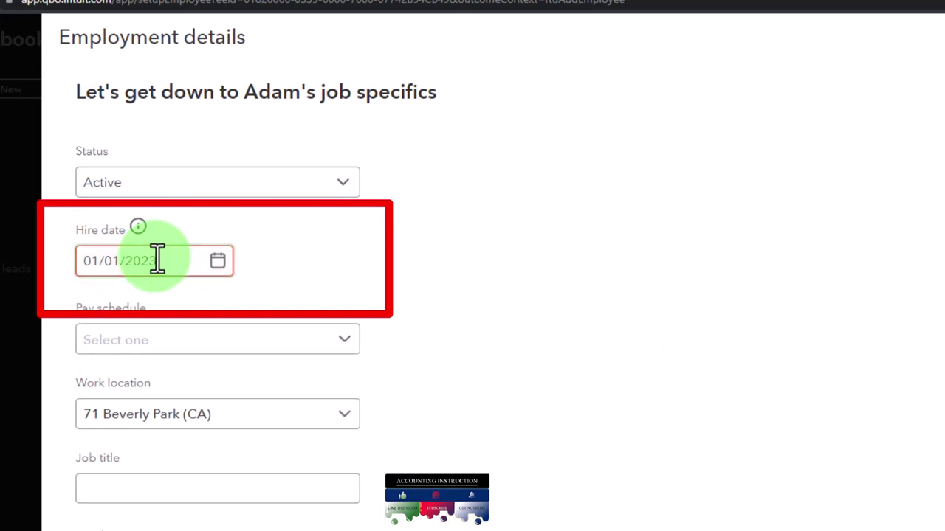
{"action": "type", "text": "2023"}
{"action": "left_click", "coordinate": [352, 342]}
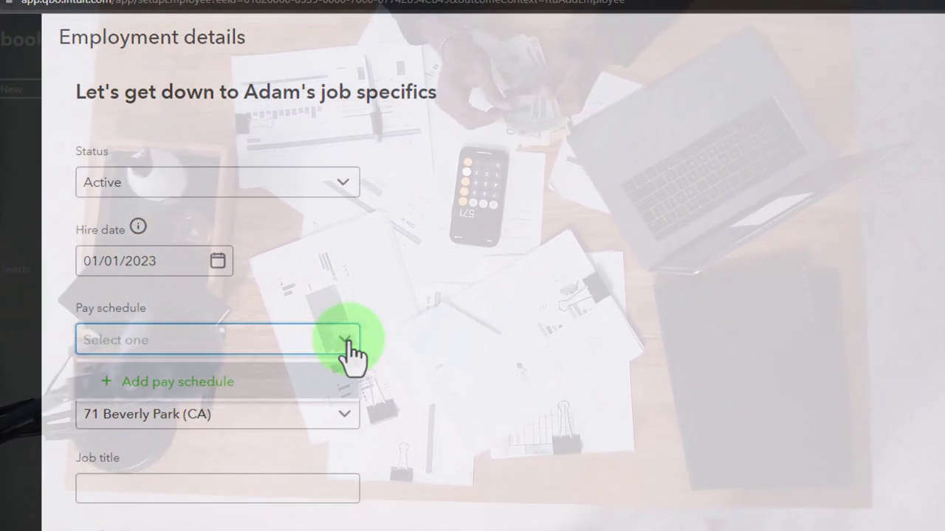
Step: Create a new pay schedule with pay frequency Every month
{"action": "left_click", "coordinate": [481, 337]}
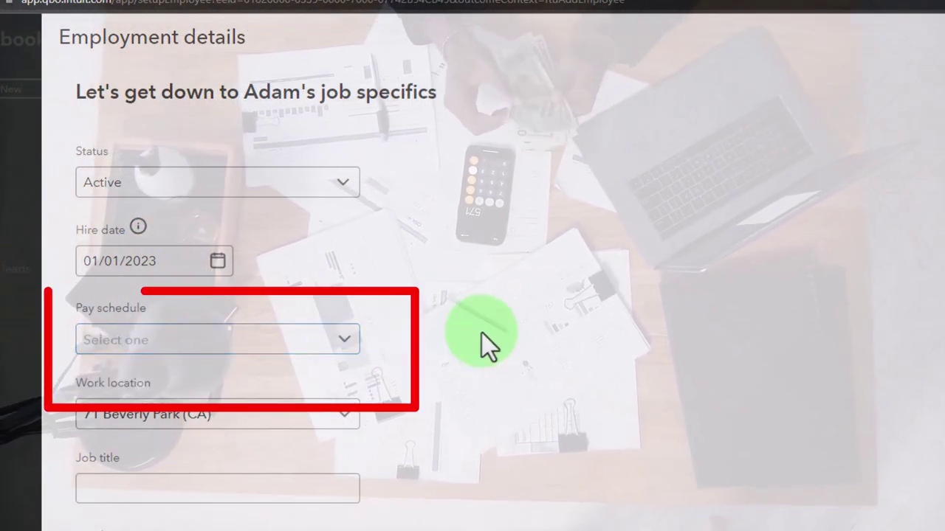
{"action": "left_click", "coordinate": [357, 345]}
{"action": "left_click", "coordinate": [194, 396]}
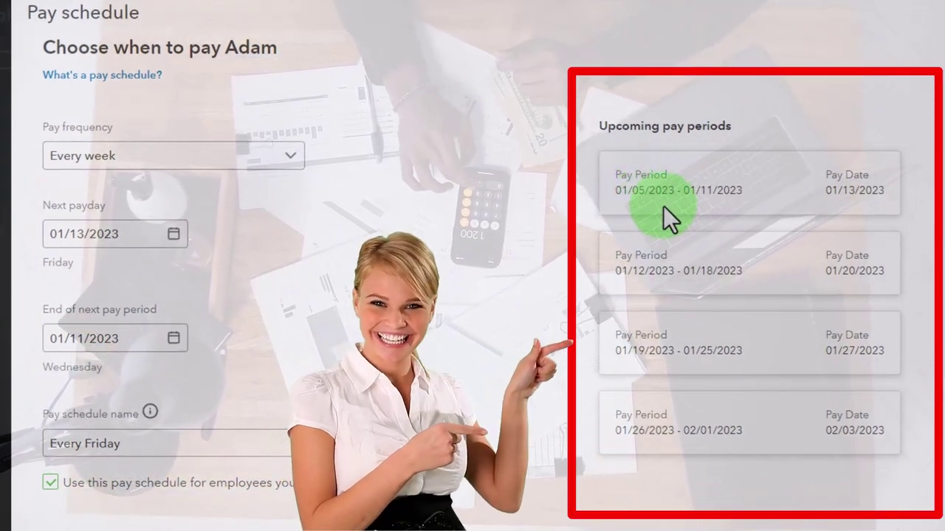
{"action": "left_click", "coordinate": [291, 157]}
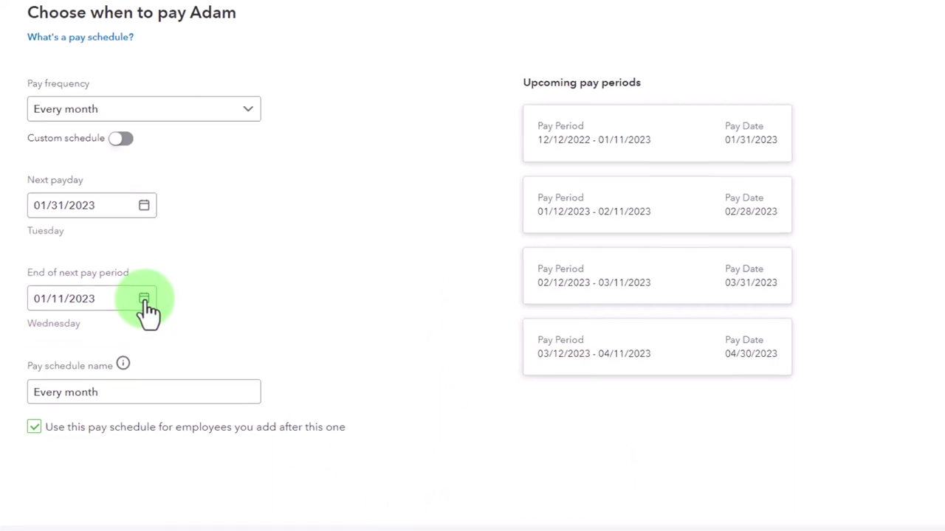
Step: Set end of next pay period to 01/31/2023, apply it to future employees, and save
{"action": "left_click", "coordinate": [144, 303]}
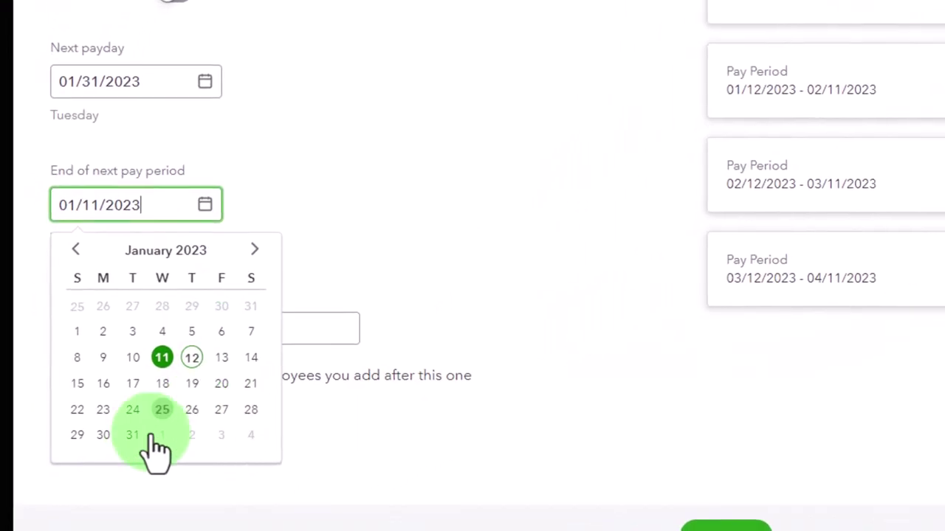
{"action": "left_click", "coordinate": [133, 435]}
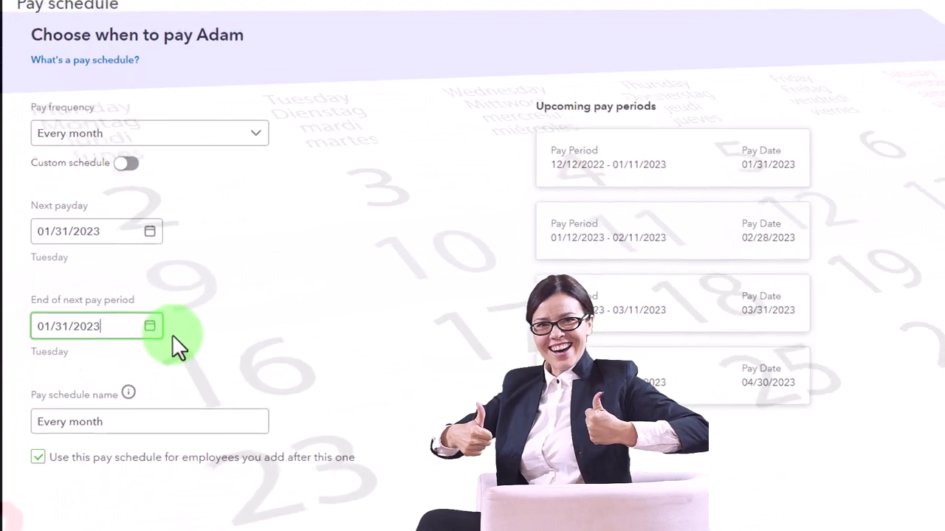
{"action": "left_click", "coordinate": [184, 425]}
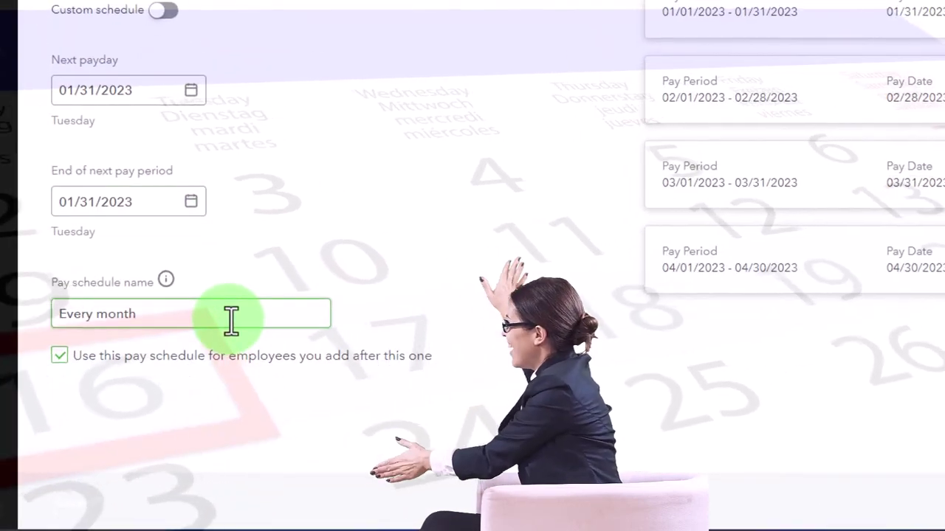
{"action": "left_click", "coordinate": [240, 392]}
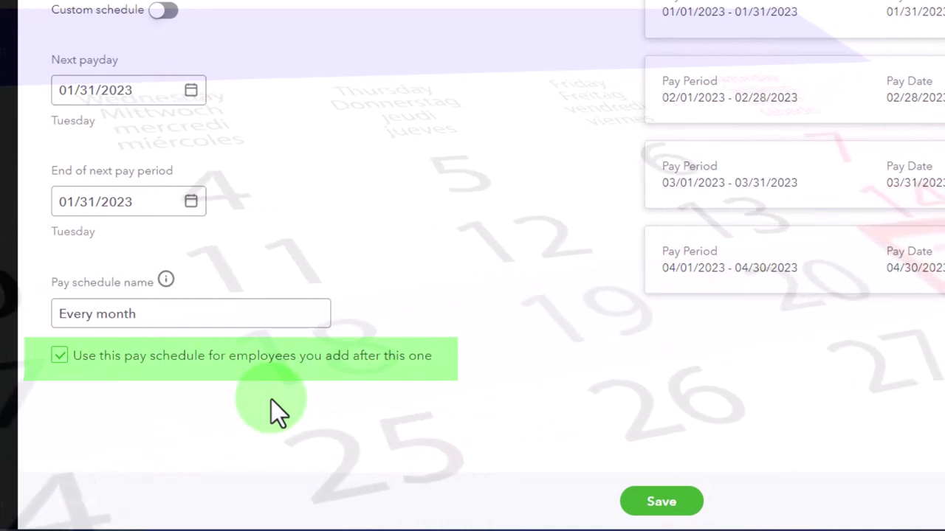
{"action": "left_click", "coordinate": [101, 317]}
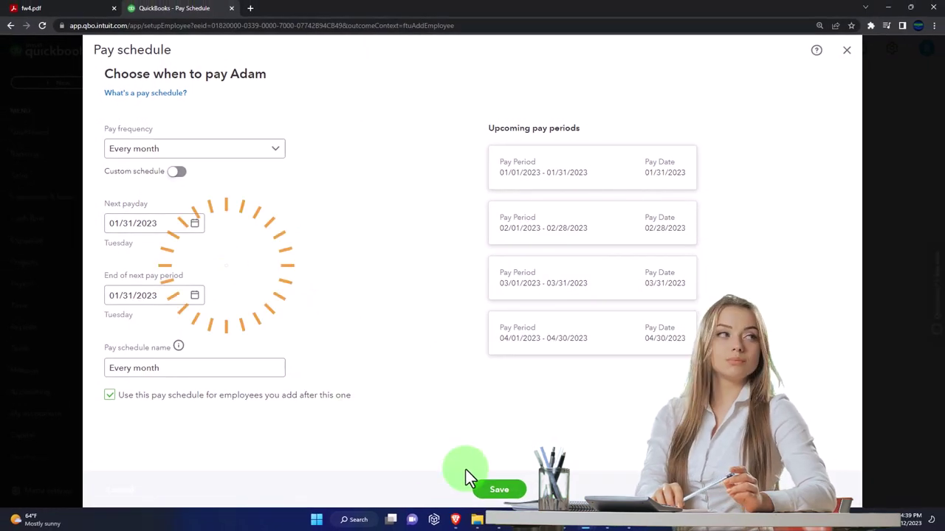
{"action": "left_click", "coordinate": [495, 491]}
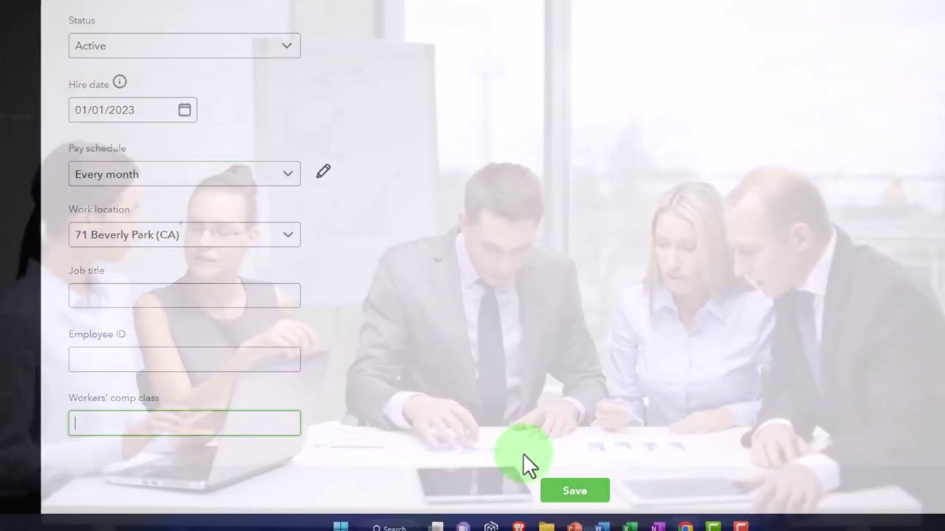
Step: Save the employment details and begin the employee's Pay types setup
{"action": "left_click", "coordinate": [578, 491]}
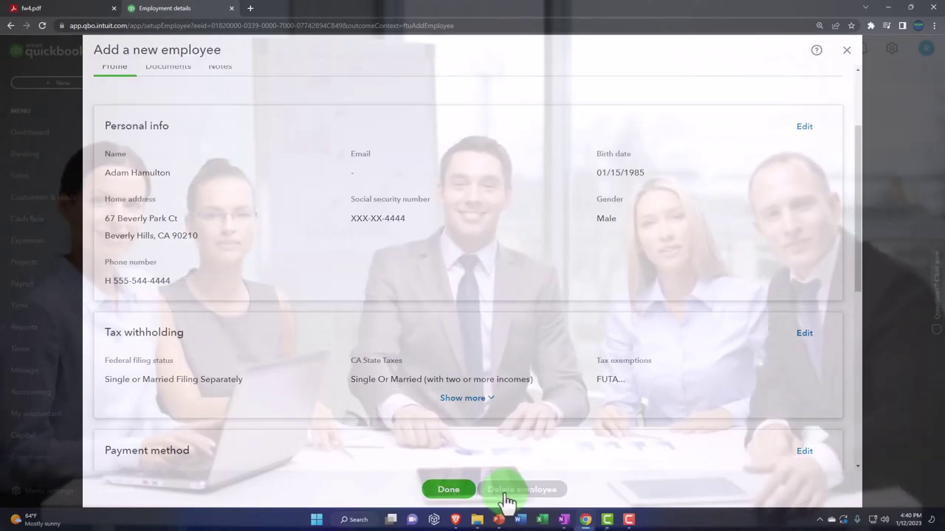
{"action": "scroll", "coordinate": [454, 426], "scroll_direction": "down", "scroll_amount": 2}
{"action": "scroll", "coordinate": [453, 426], "scroll_direction": "down", "scroll_amount": 1}
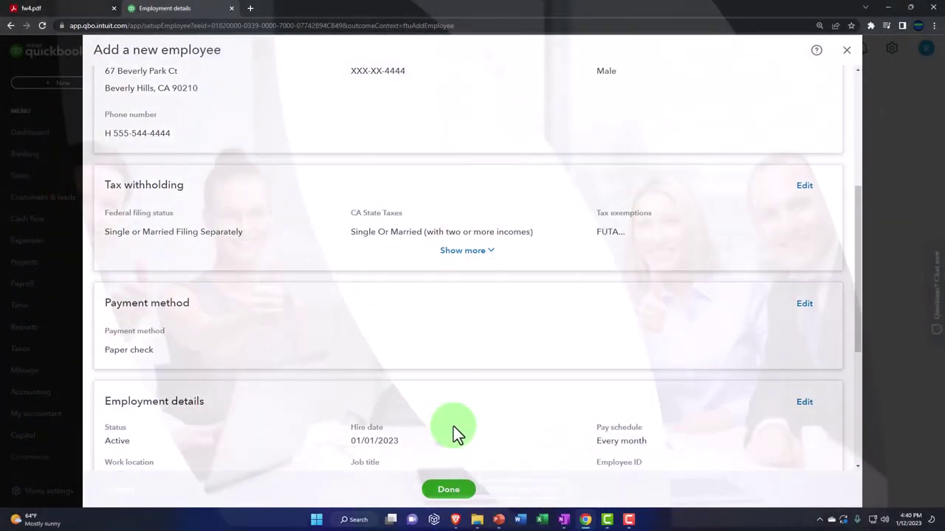
{"action": "scroll", "coordinate": [453, 427], "scroll_direction": "down", "scroll_amount": 2}
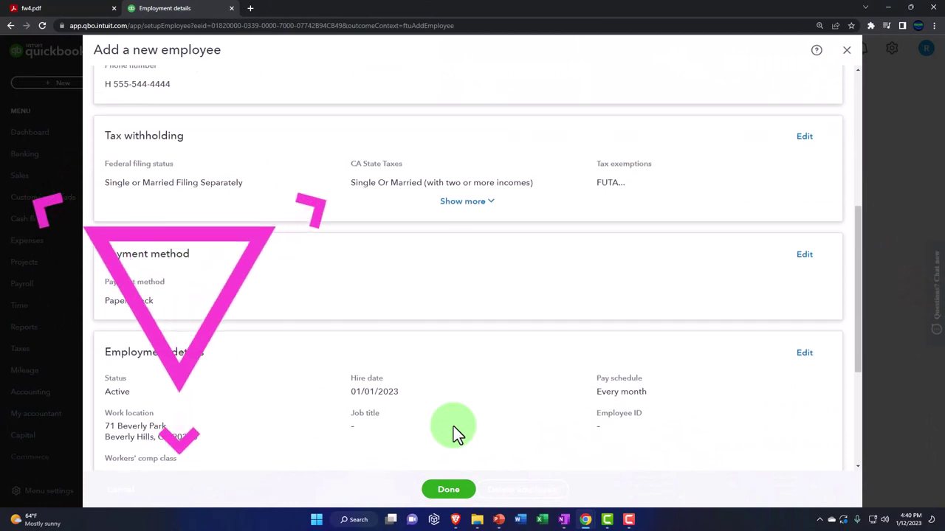
{"action": "scroll", "coordinate": [454, 427], "scroll_direction": "down", "scroll_amount": 1}
{"action": "scroll", "coordinate": [453, 426], "scroll_direction": "down", "scroll_amount": 4}
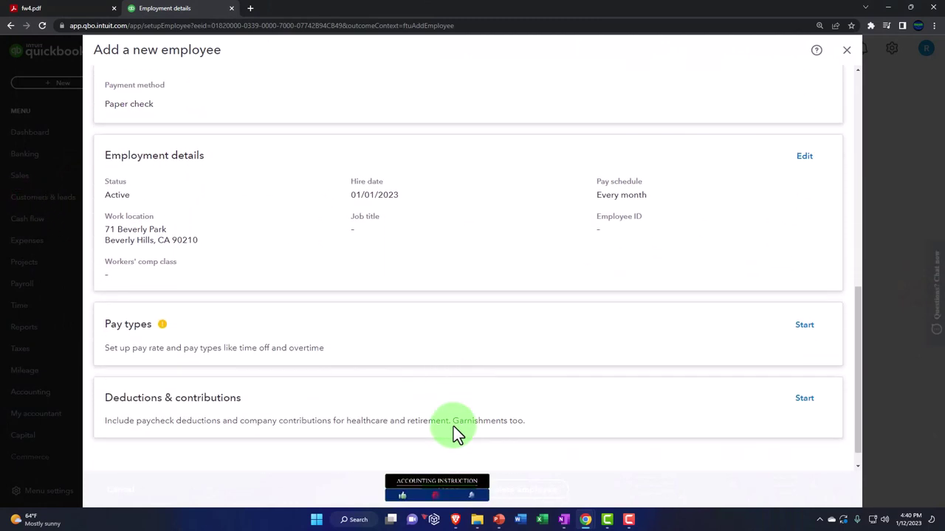
{"action": "left_click", "coordinate": [804, 306]}
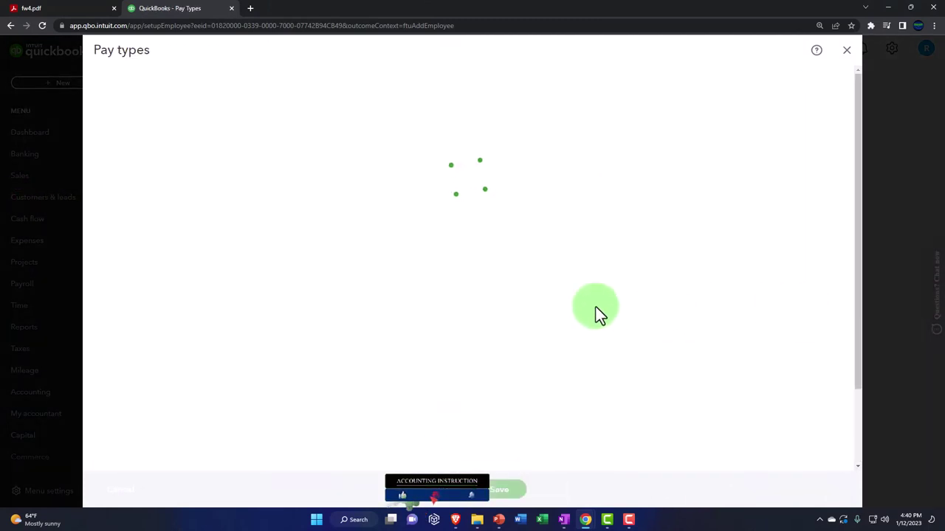
Step: Make the employee salaried at $55,000.00 per year, keeping 8.00 hours and 5.00 days defaults
{"action": "left_click", "coordinate": [289, 166]}
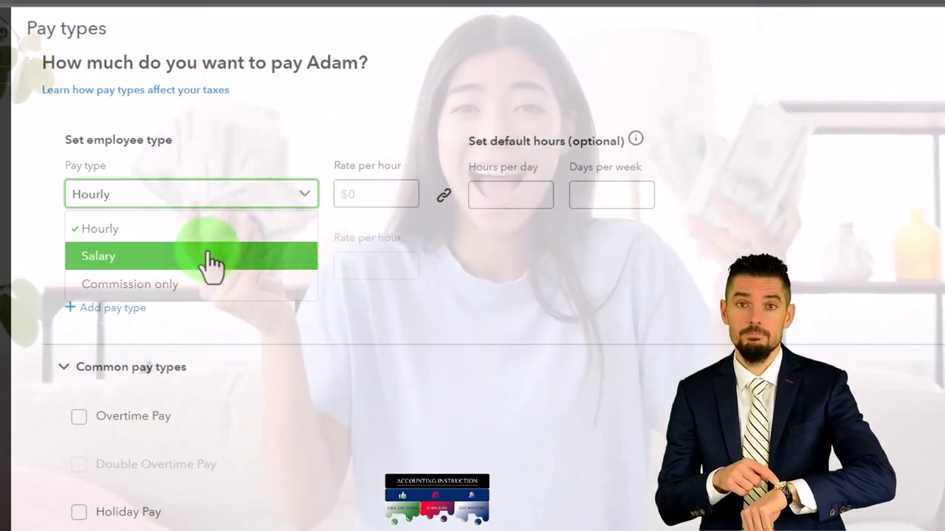
{"action": "left_click", "coordinate": [211, 260]}
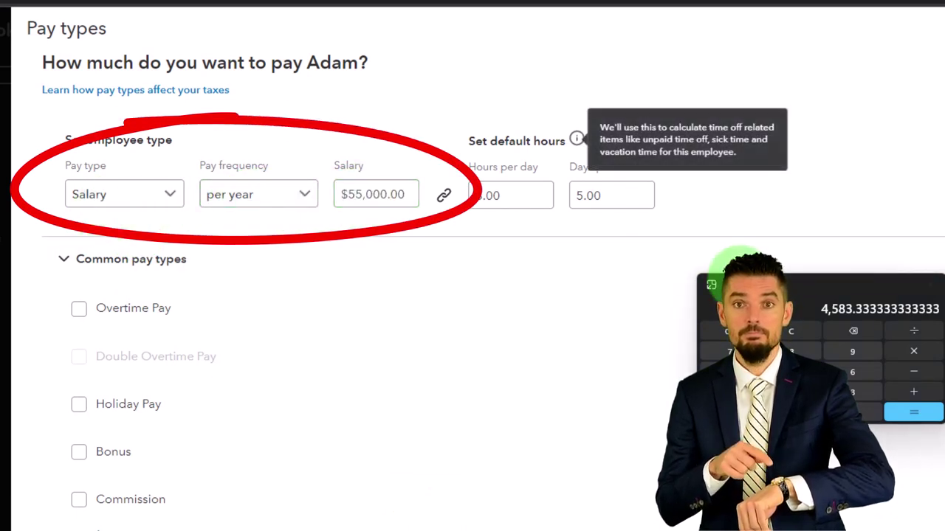
{"action": "left_click", "coordinate": [790, 331]}
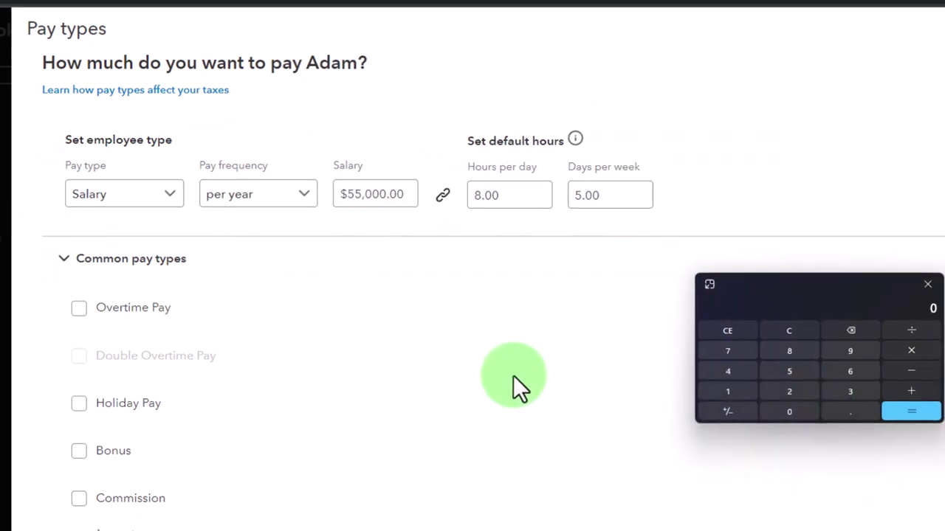
{"action": "type", "text": "550"}
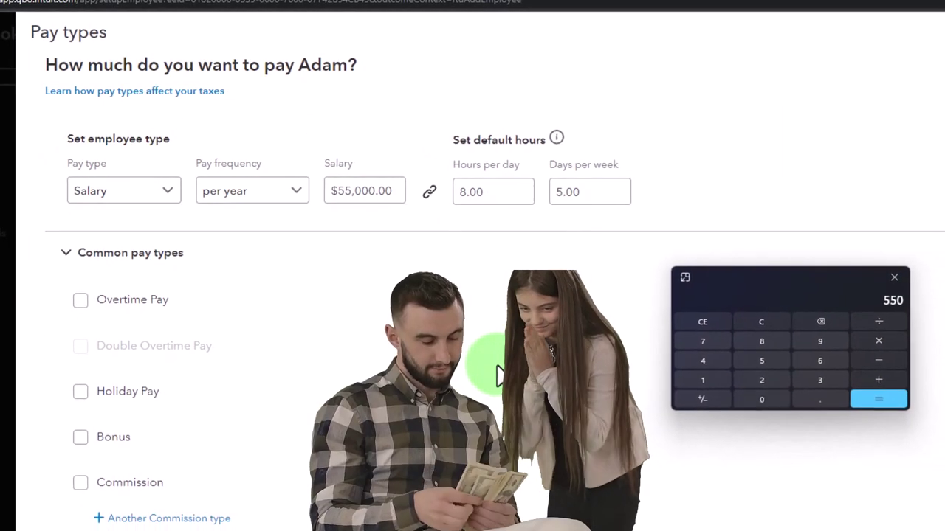
{"action": "type", "text": "00/12"}
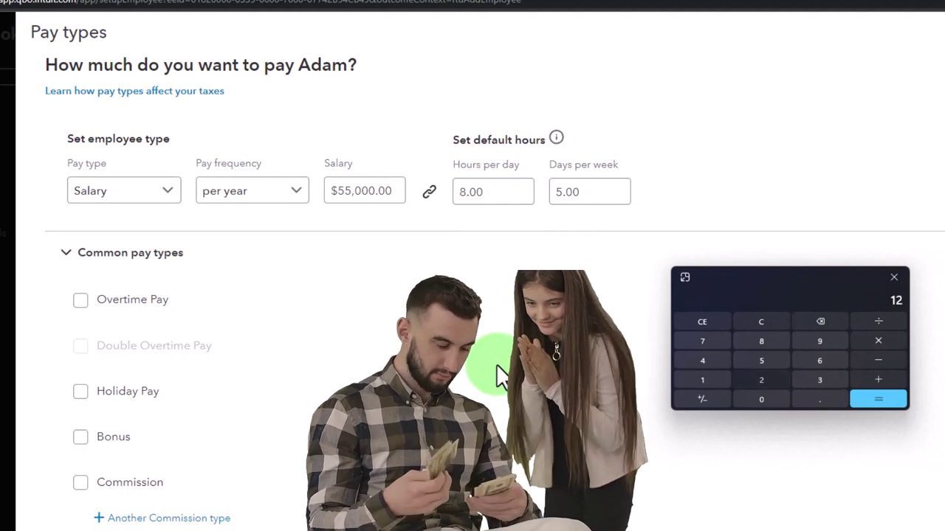
{"action": "key", "text": "Return"}
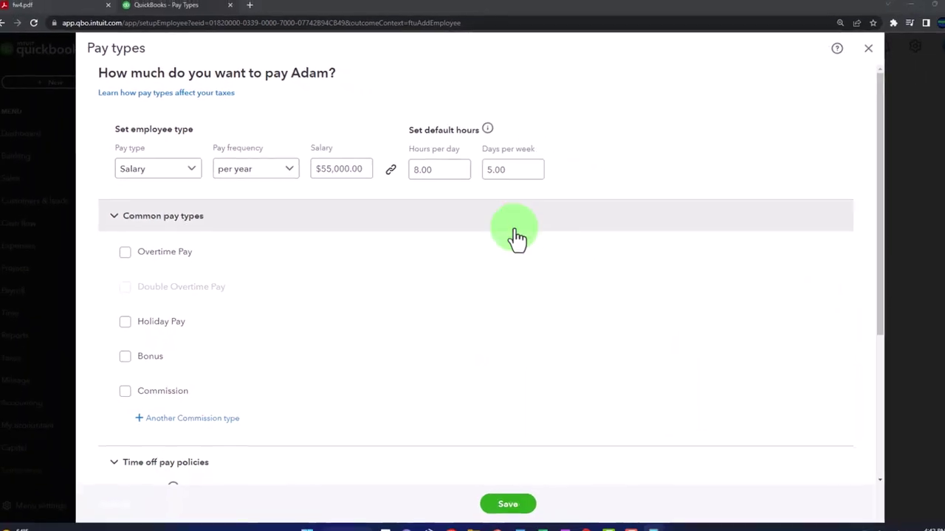
{"action": "left_click", "coordinate": [415, 143]}
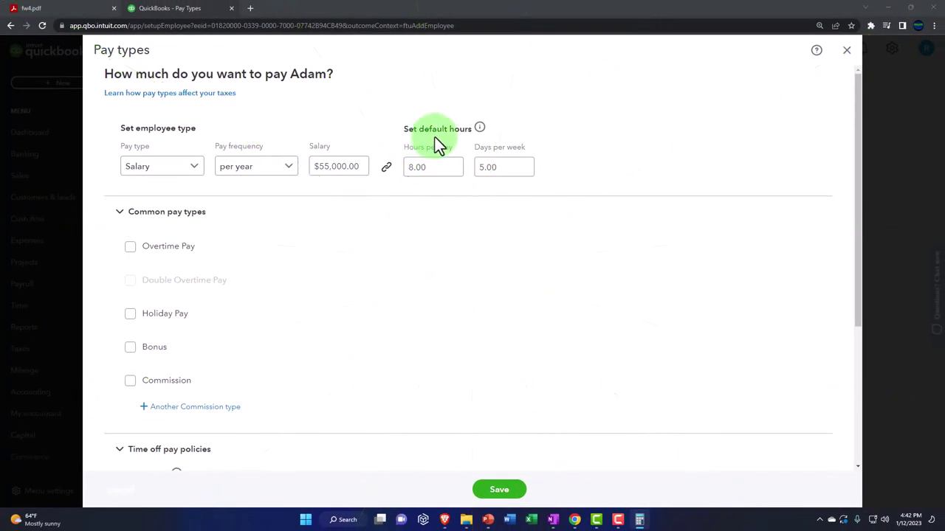
Step: Save the salary pay types without adding time-off policies or any additional pay types
{"action": "mouse_move", "coordinate": [477, 132]}
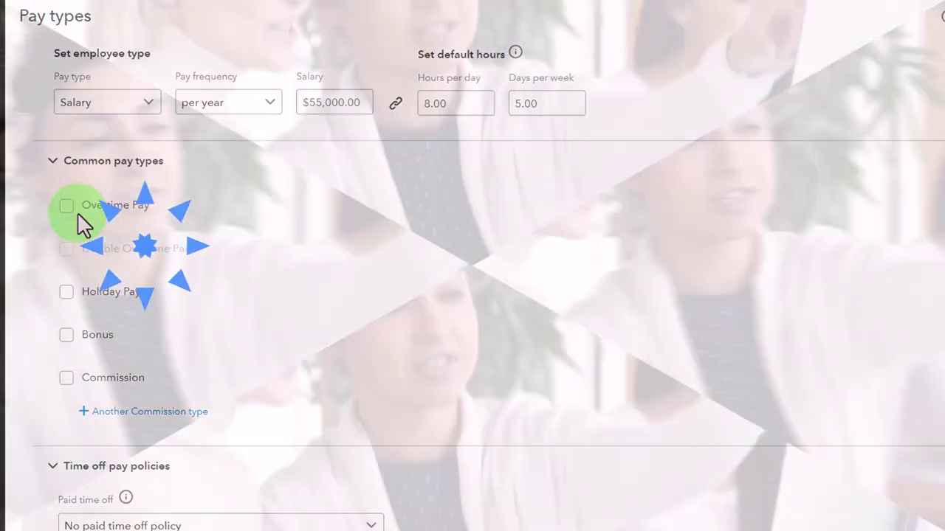
{"action": "scroll", "coordinate": [81, 221], "scroll_direction": "down", "scroll_amount": 1}
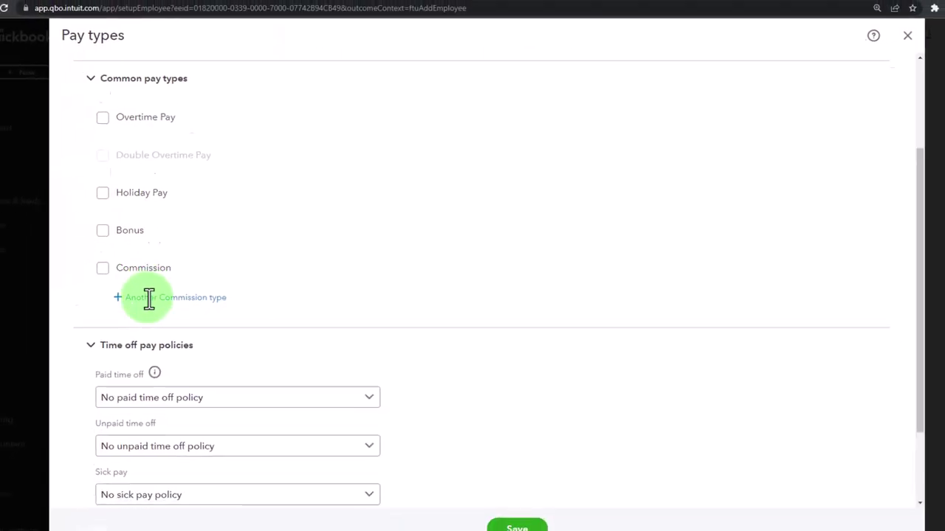
{"action": "scroll", "coordinate": [159, 291], "scroll_direction": "down", "scroll_amount": 2}
{"action": "scroll", "coordinate": [109, 269], "scroll_direction": "up", "scroll_amount": 1}
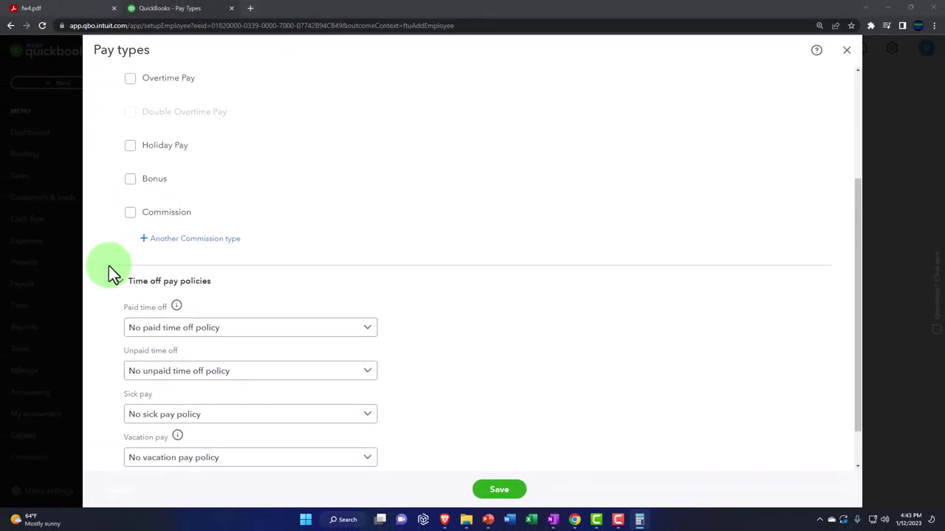
{"action": "left_click", "coordinate": [256, 295]}
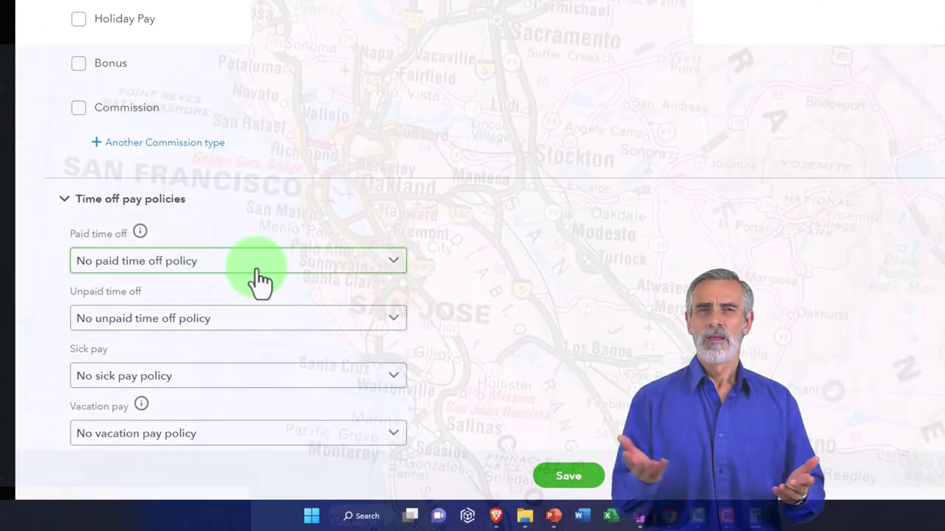
{"action": "scroll", "coordinate": [254, 295], "scroll_direction": "down", "scroll_amount": 1}
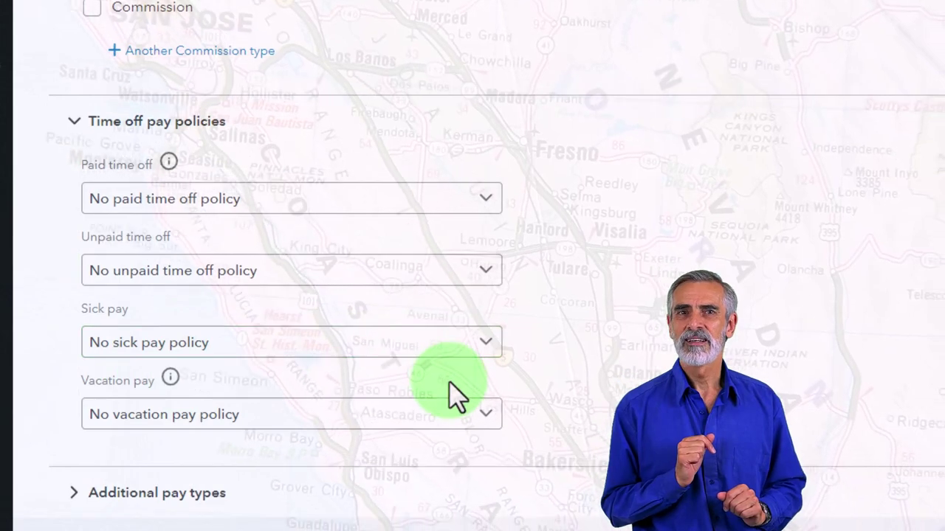
{"action": "left_click", "coordinate": [79, 493]}
{"action": "scroll", "coordinate": [406, 375], "scroll_direction": "down", "scroll_amount": 3}
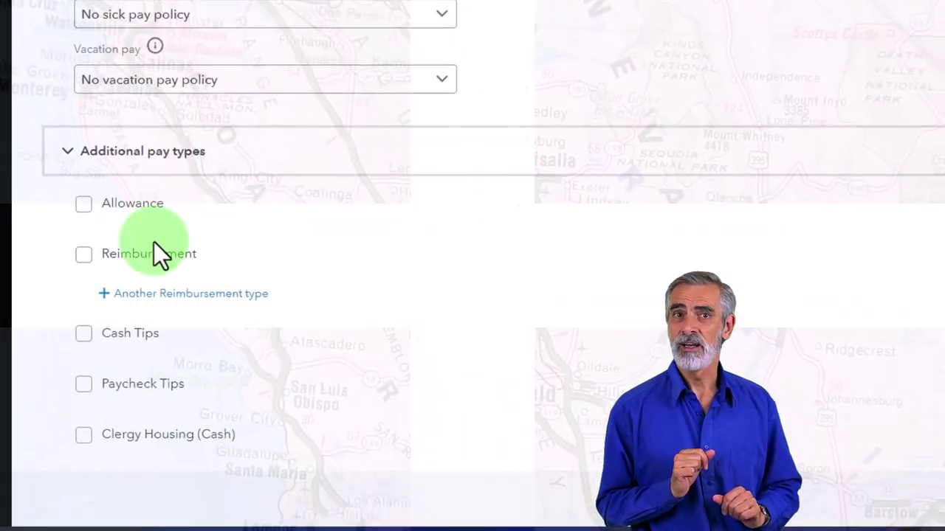
{"action": "scroll", "coordinate": [197, 263], "scroll_direction": "down", "scroll_amount": 1}
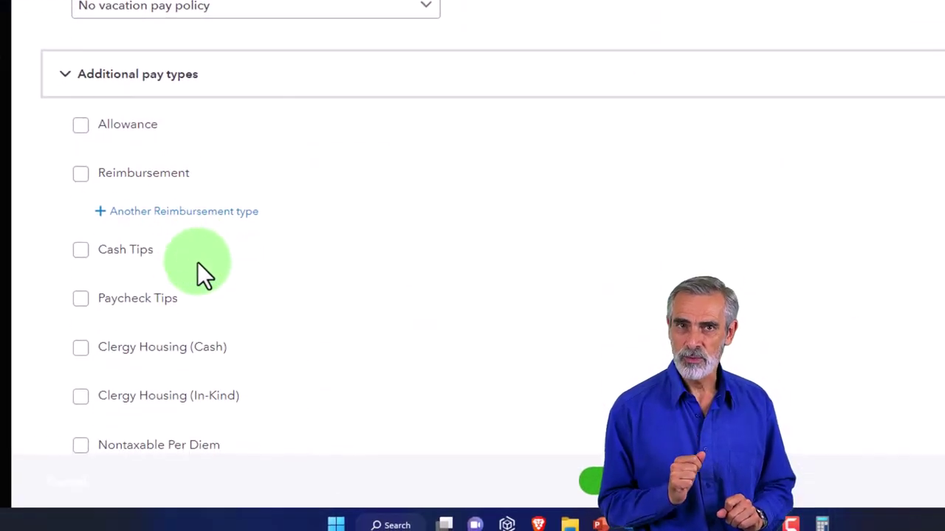
{"action": "scroll", "coordinate": [197, 251], "scroll_direction": "down", "scroll_amount": 1}
{"action": "scroll", "coordinate": [199, 229], "scroll_direction": "down", "scroll_amount": 3}
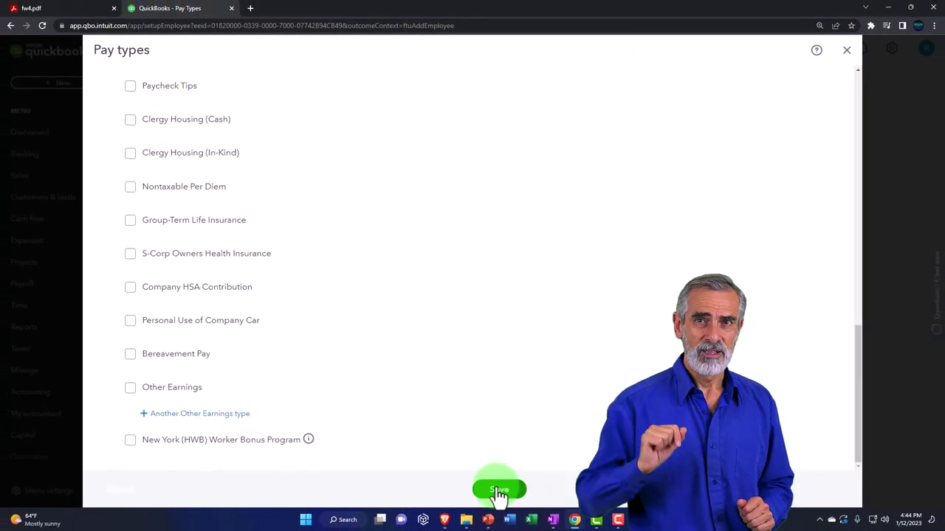
{"action": "left_click", "coordinate": [497, 490]}
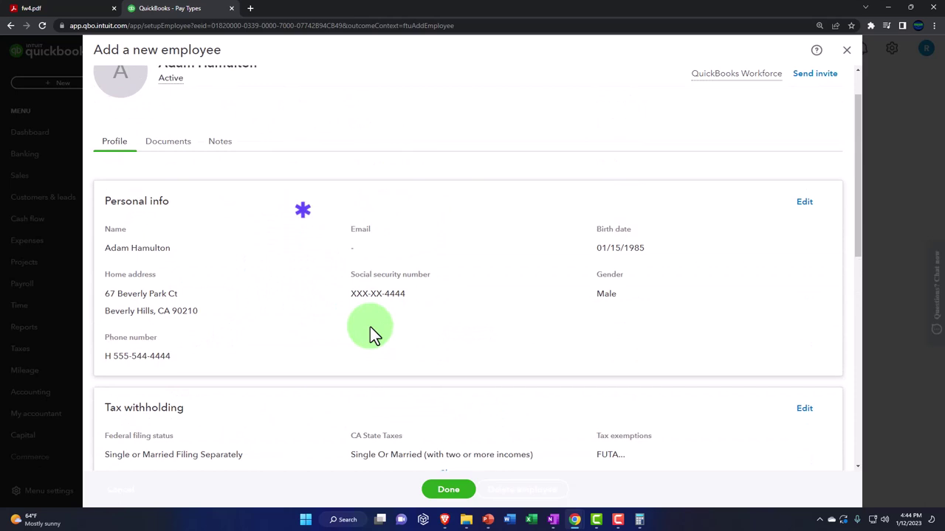
Step: Start the Deductions & contributions section at the bottom of the employee summary
{"action": "scroll", "coordinate": [371, 330], "scroll_direction": "down", "scroll_amount": 3}
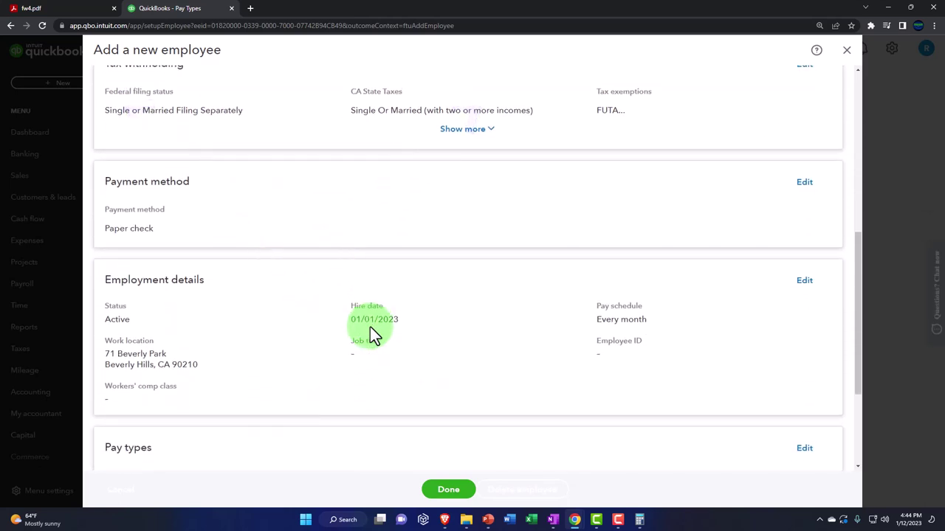
{"action": "scroll", "coordinate": [371, 330], "scroll_direction": "down", "scroll_amount": 2}
{"action": "scroll", "coordinate": [370, 330], "scroll_direction": "down", "scroll_amount": 1}
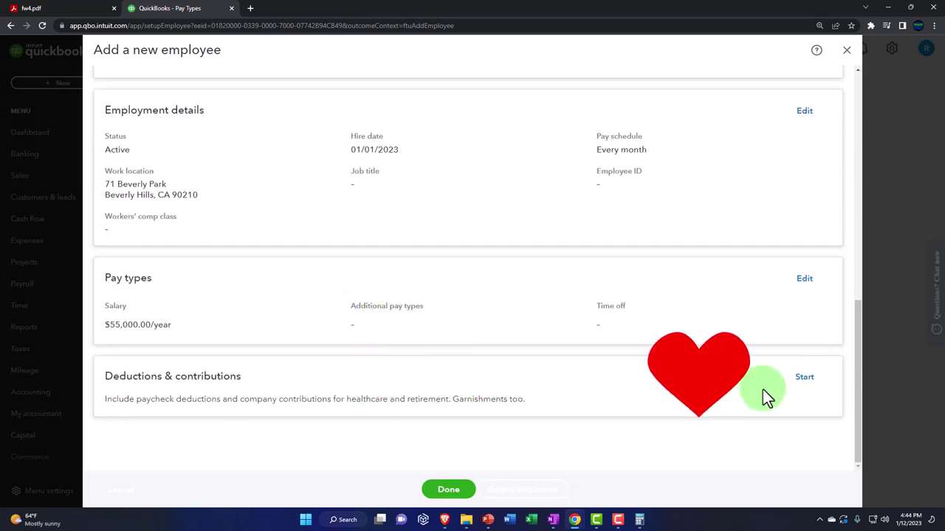
{"action": "left_click", "coordinate": [796, 381]}
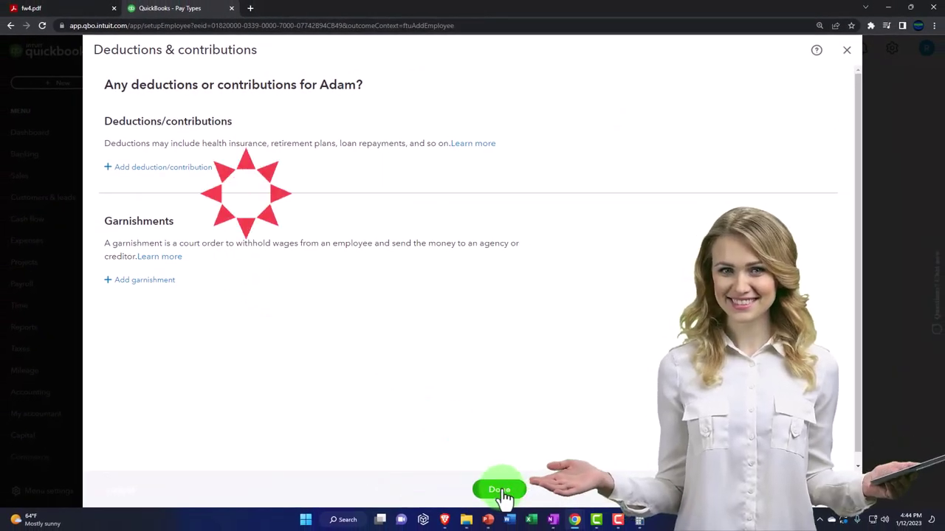
Step: Finish Deductions & contributions with nothing added and review the $55,000.00/year employee summary
{"action": "left_click", "coordinate": [499, 490]}
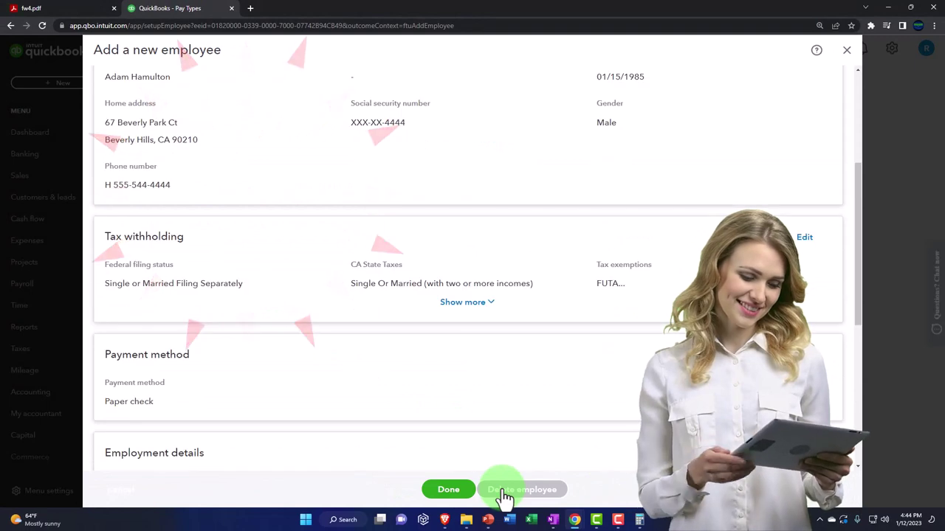
{"action": "scroll", "coordinate": [498, 402], "scroll_direction": "down", "scroll_amount": 5}
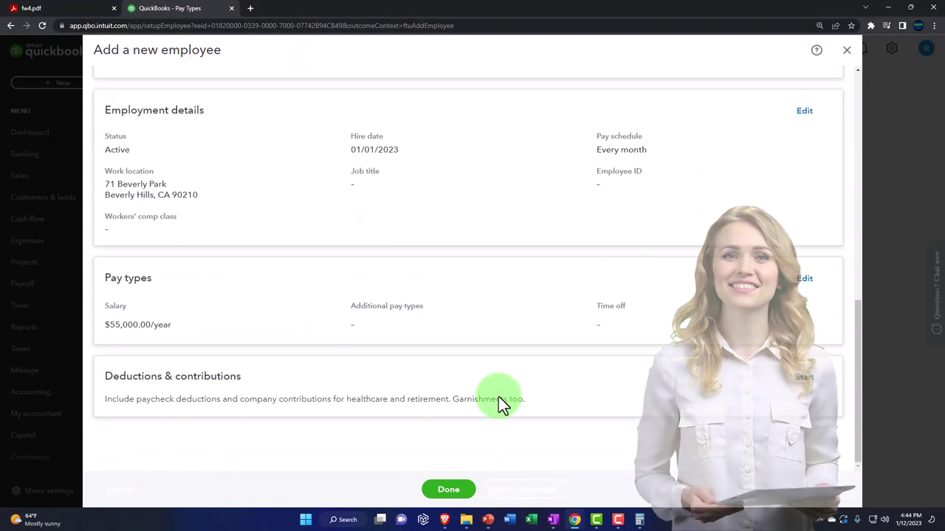
{"action": "scroll", "coordinate": [500, 397], "scroll_direction": "up", "scroll_amount": 4}
{"action": "scroll", "coordinate": [500, 397], "scroll_direction": "up", "scroll_amount": 4}
{"action": "scroll", "coordinate": [500, 397], "scroll_direction": "down", "scroll_amount": 5}
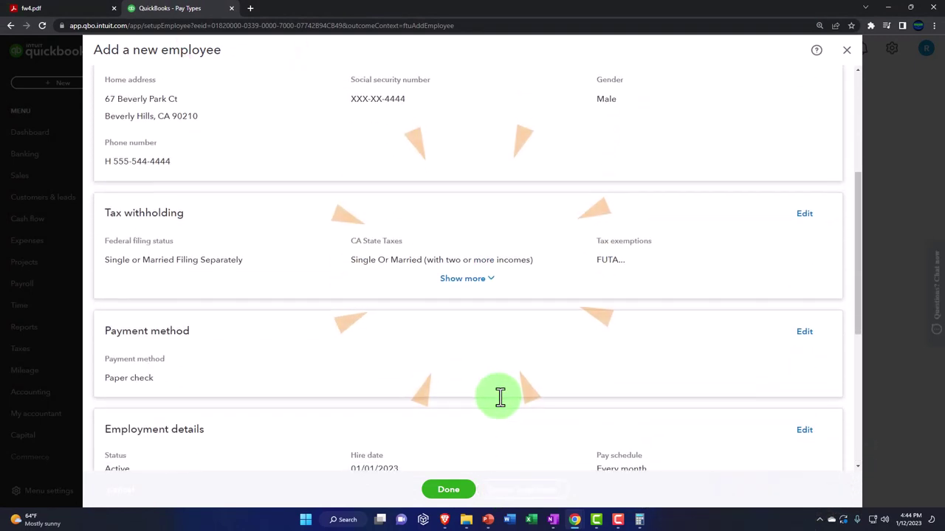
Step: Save the first employee with Paper check, monthly pay schedule and $55,000.00/year salary
{"action": "scroll", "coordinate": [500, 397], "scroll_direction": "down", "scroll_amount": 2}
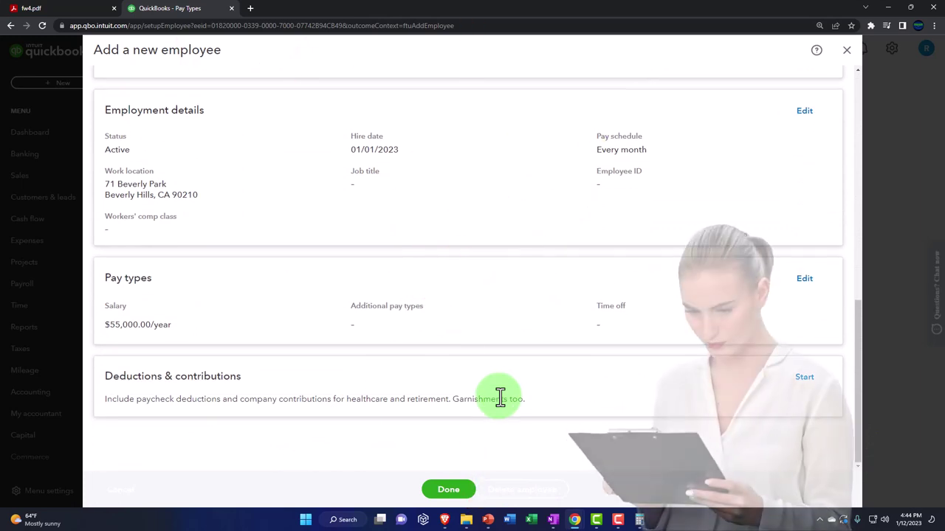
{"action": "scroll", "coordinate": [521, 428], "scroll_direction": "up", "scroll_amount": 4}
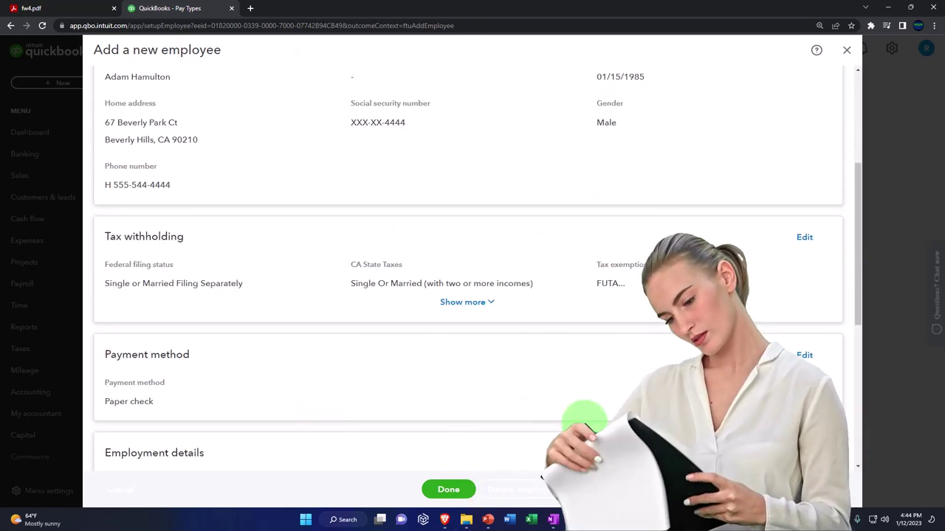
{"action": "left_click", "coordinate": [449, 490]}
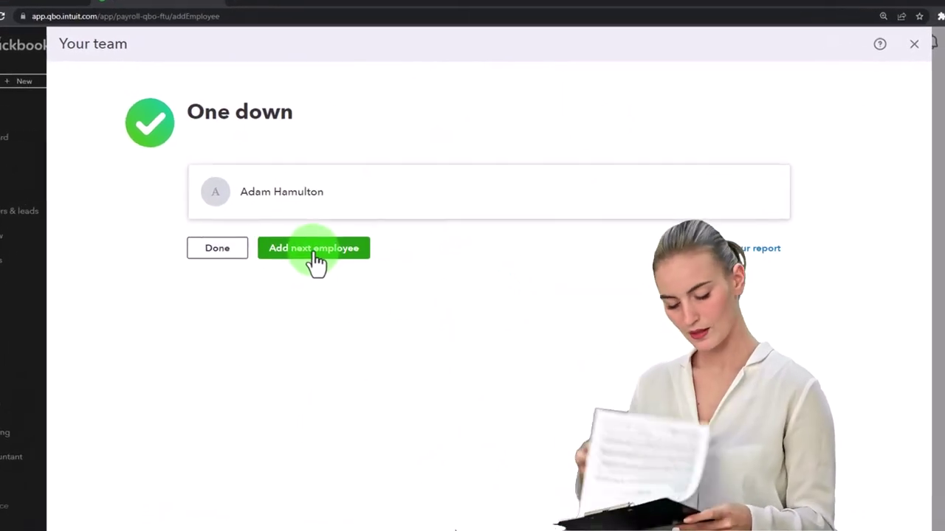
Step: Add the next employee by first and last name only, email blank, self-setup switched off
{"action": "left_click", "coordinate": [313, 254]}
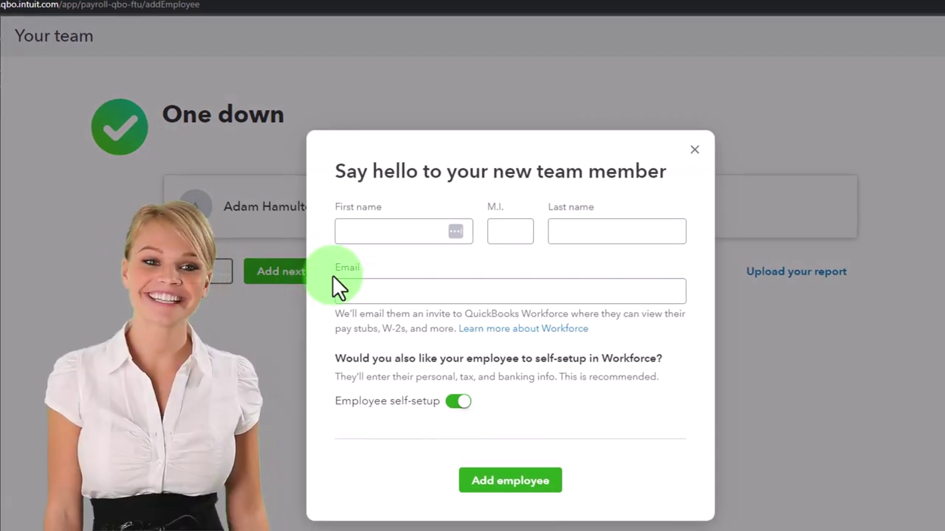
{"action": "left_click", "coordinate": [353, 287]}
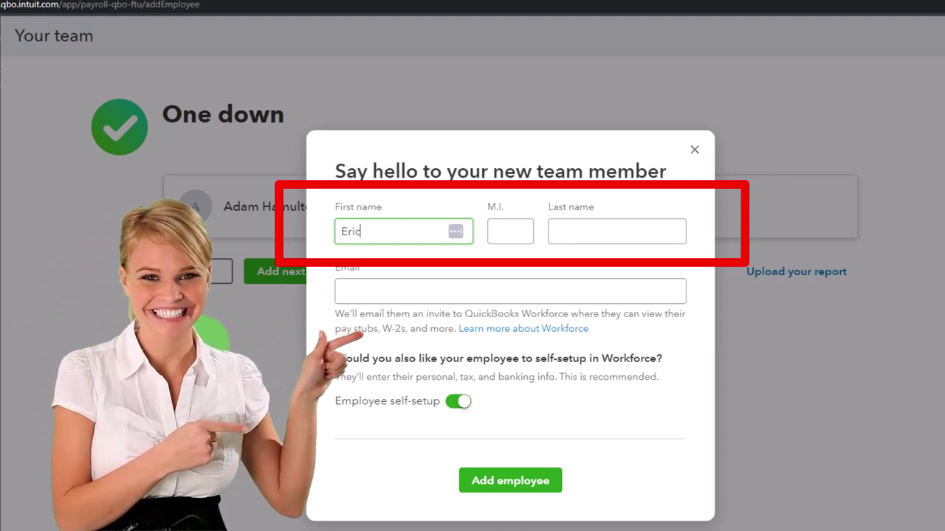
{"action": "key", "text": "Tab"}
{"action": "type", "text": "Smith"}
{"action": "key", "text": "Tab"}
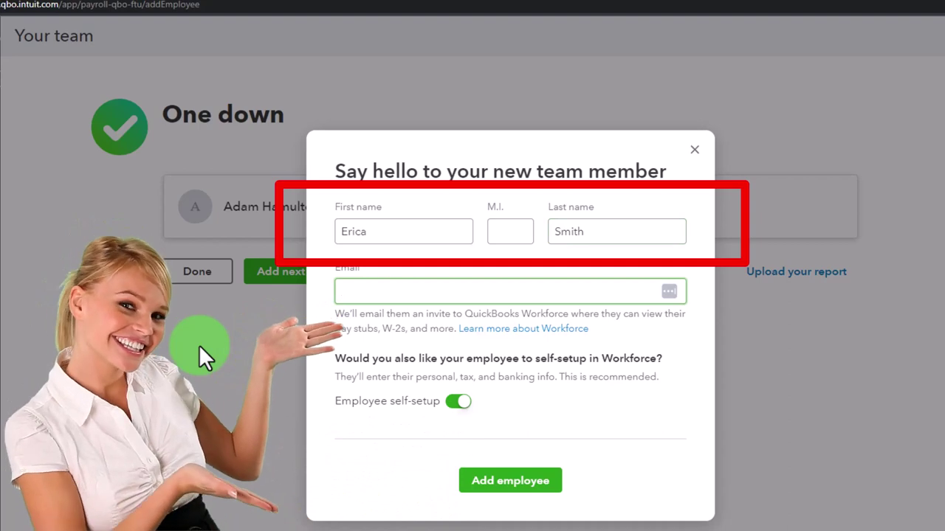
{"action": "key", "text": "Tab"}
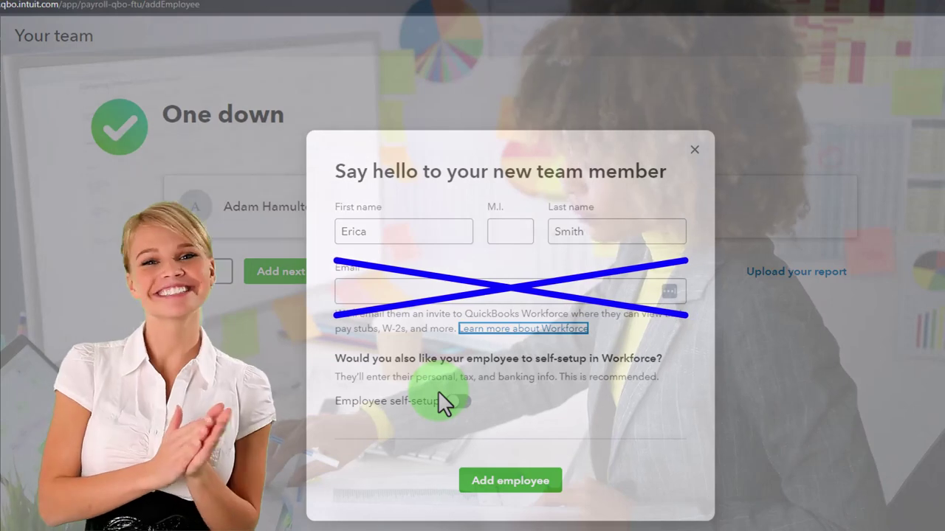
{"action": "left_click", "coordinate": [442, 397]}
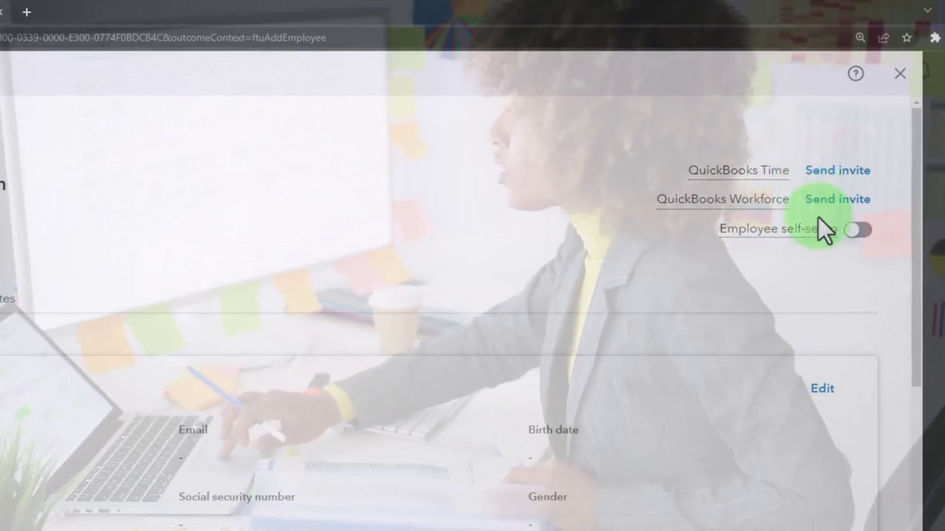
Step: Edit the second employee's personal info and enter her birth date
{"action": "scroll", "coordinate": [277, 442], "scroll_direction": "down", "scroll_amount": 3}
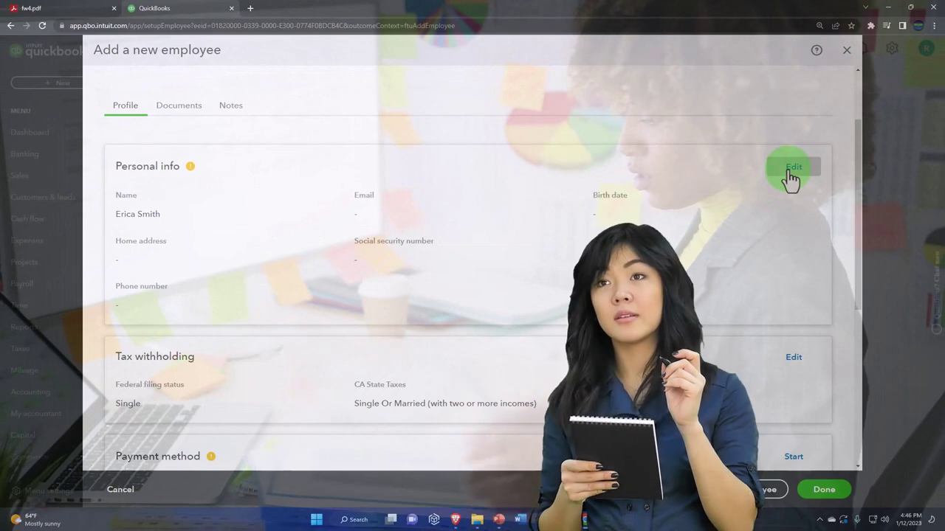
{"action": "left_click", "coordinate": [791, 170]}
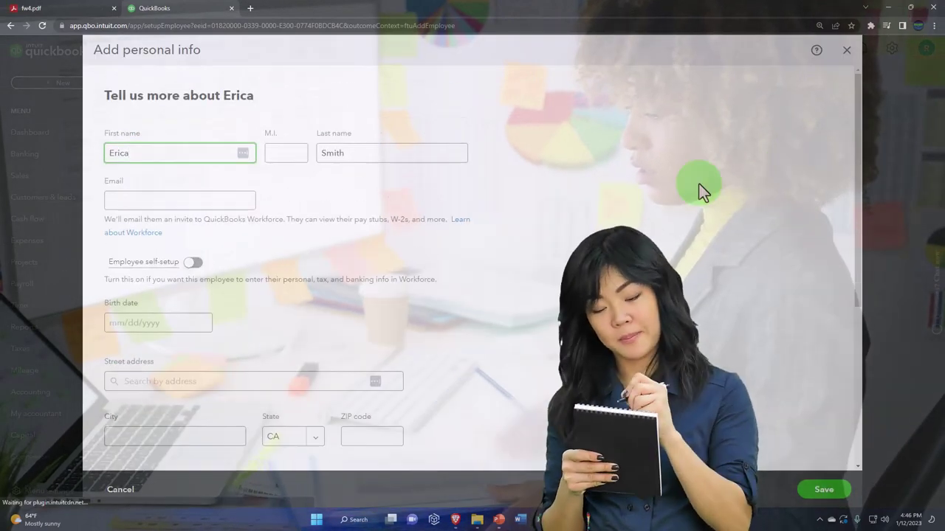
{"action": "scroll", "coordinate": [273, 255], "scroll_direction": "down", "scroll_amount": 2}
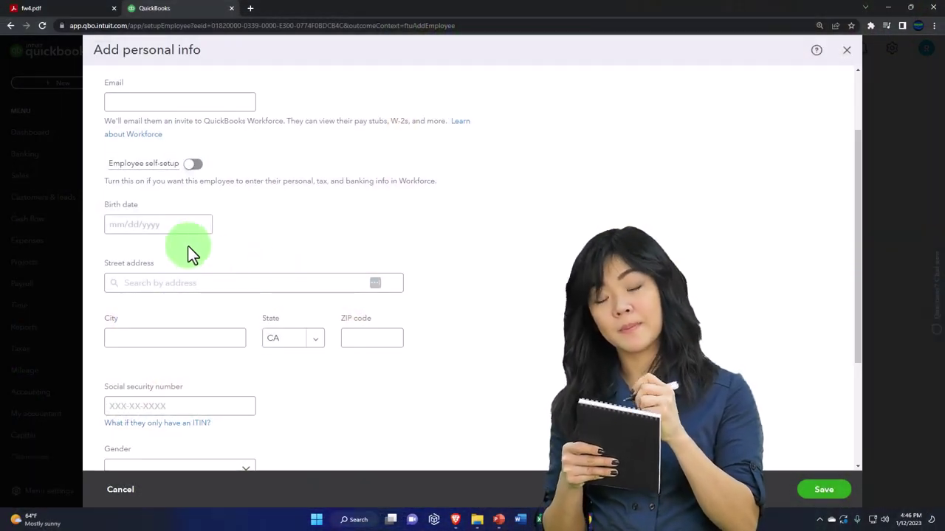
{"action": "left_click", "coordinate": [140, 225]}
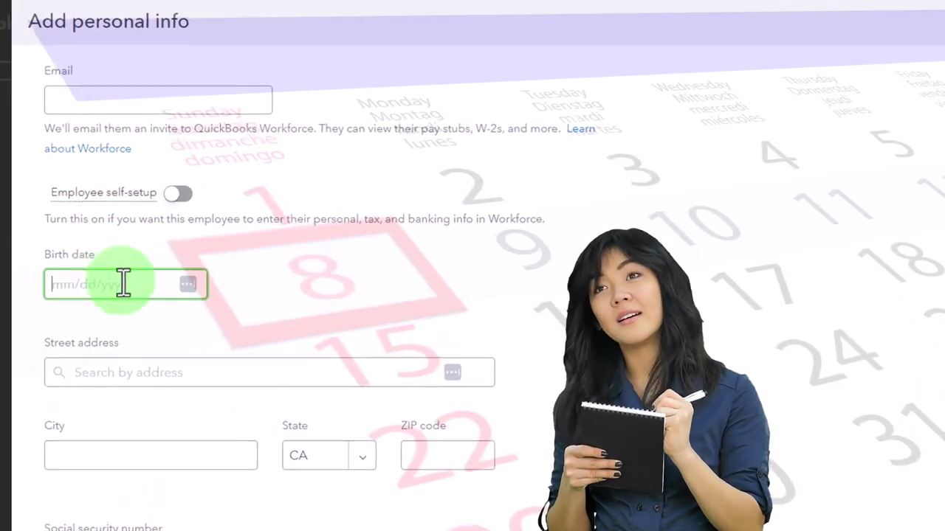
{"action": "type", "text": "0"}
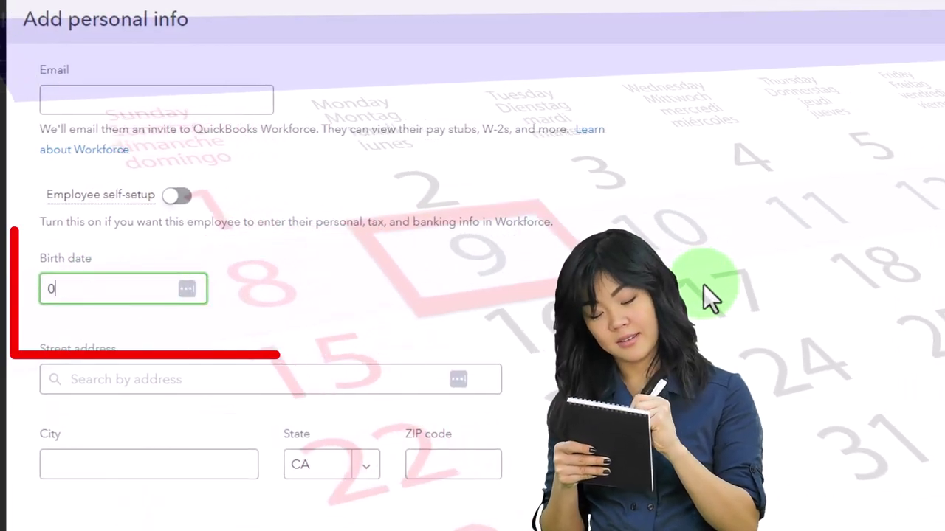
{"action": "type", "text": "1/1"}
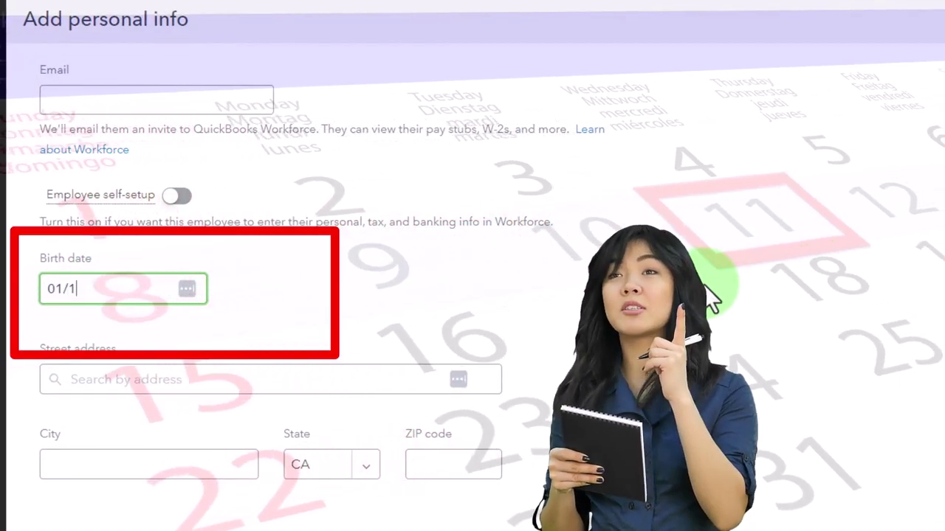
{"action": "type", "text": "5/1987"}
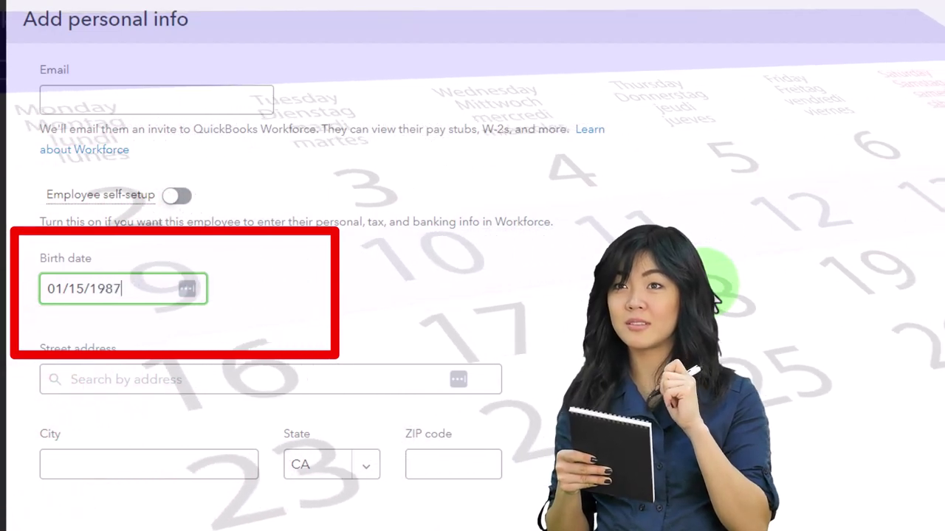
{"action": "key", "text": "Tab"}
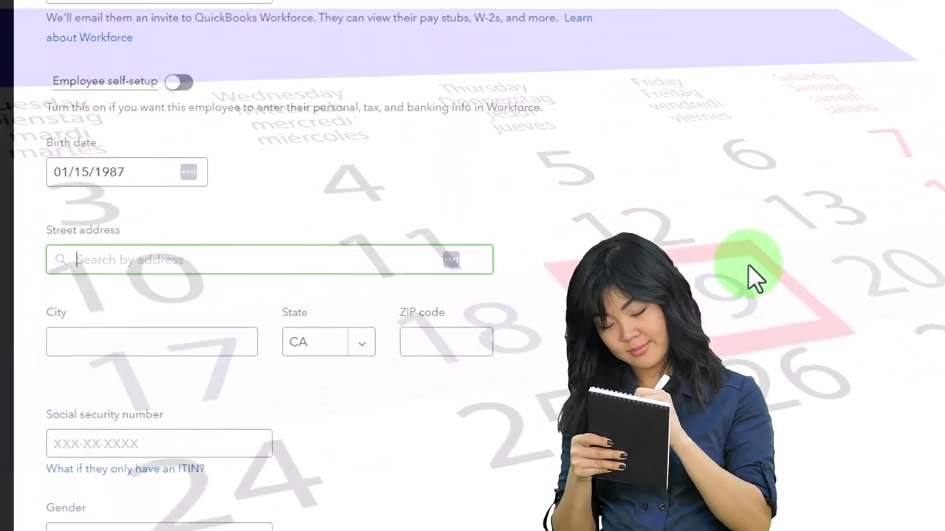
Step: Fill in the employee's street address, city and ZIP code
{"action": "left_click", "coordinate": [742, 229]}
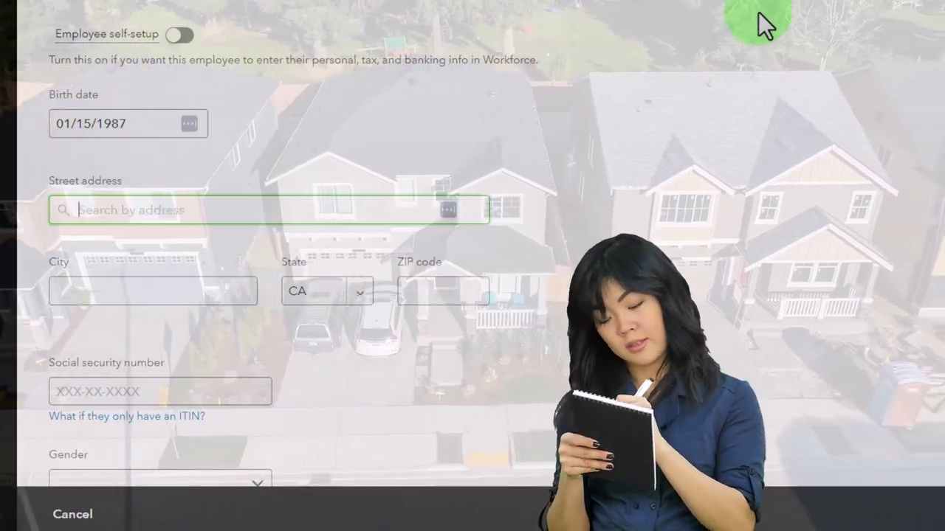
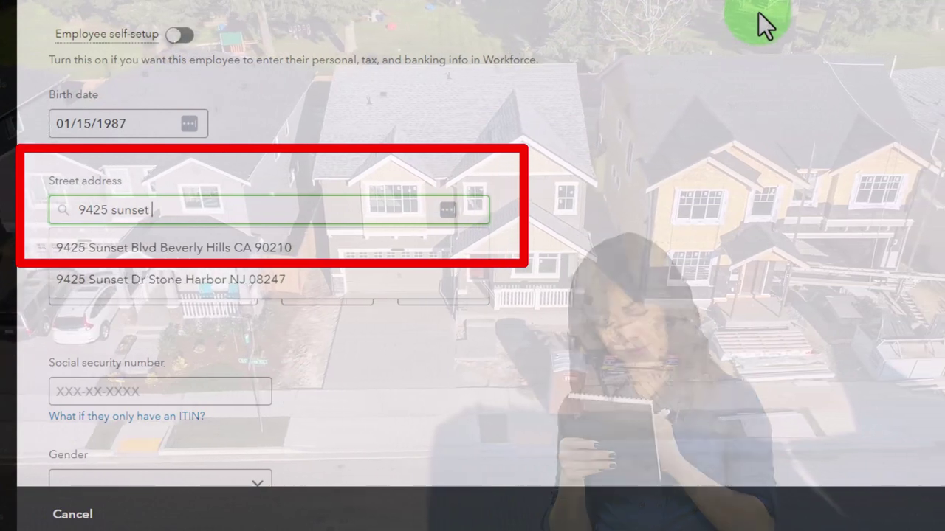
{"action": "key", "text": "Tab"}
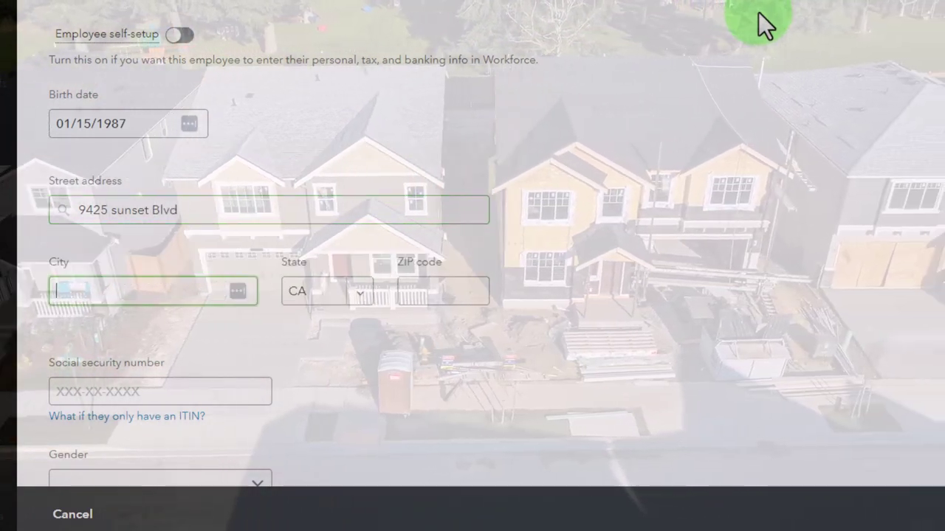
{"action": "type", "text": "Bever"}
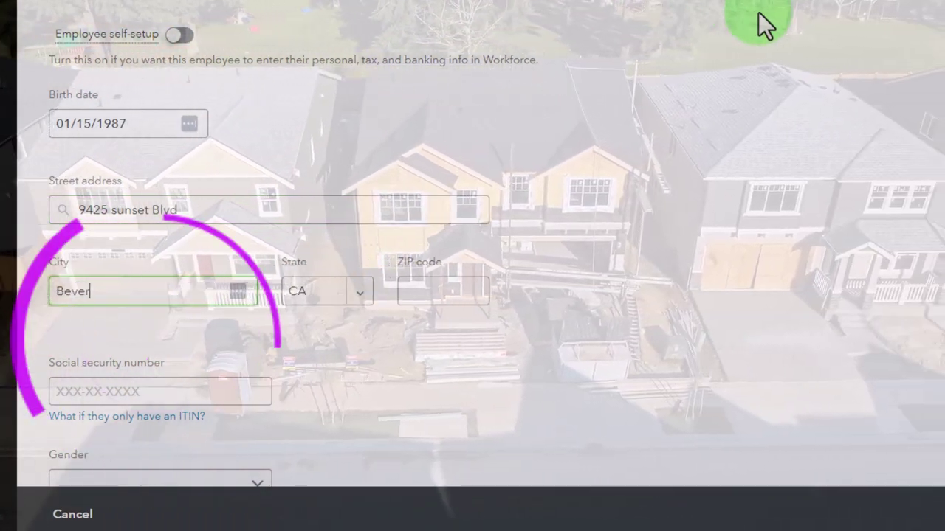
{"action": "type", "text": "ly Hills"}
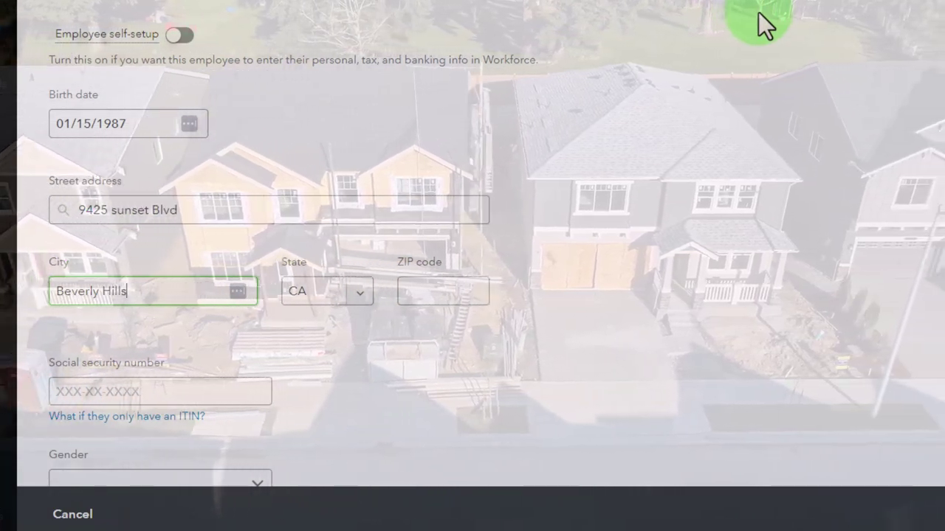
{"action": "key", "text": "Tab"}
{"action": "key", "text": "Tab"}
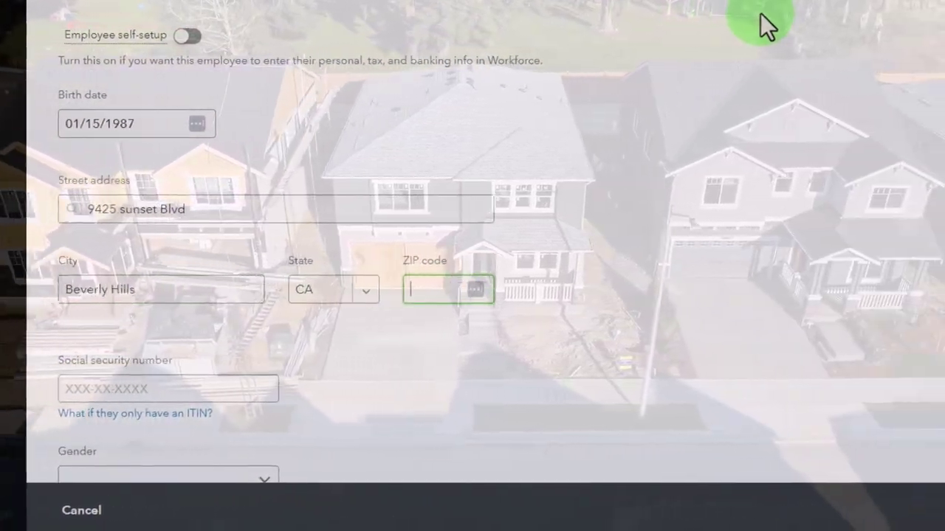
{"action": "type", "text": "90210"}
{"action": "key", "text": "Tab"}
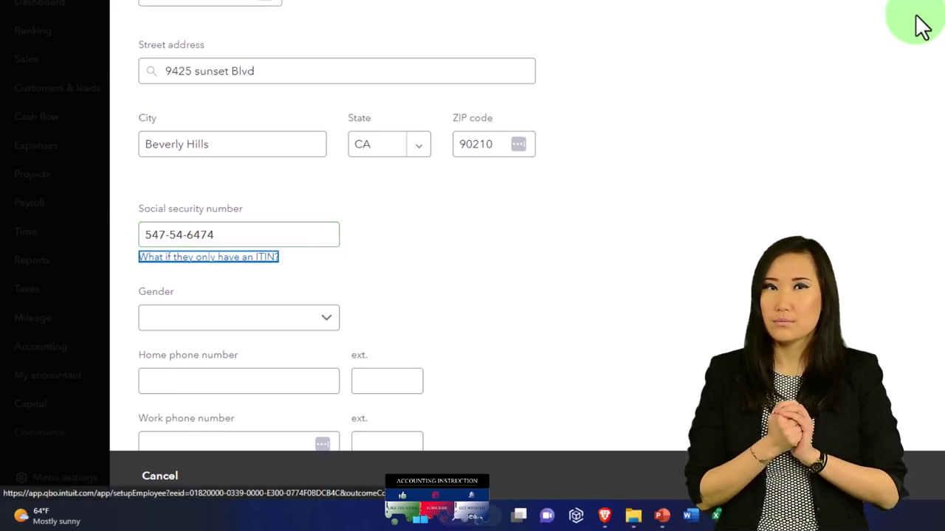
Step: Set gender to Female, enter the home phone number, and save the personal info
{"action": "key", "text": "Tab"}
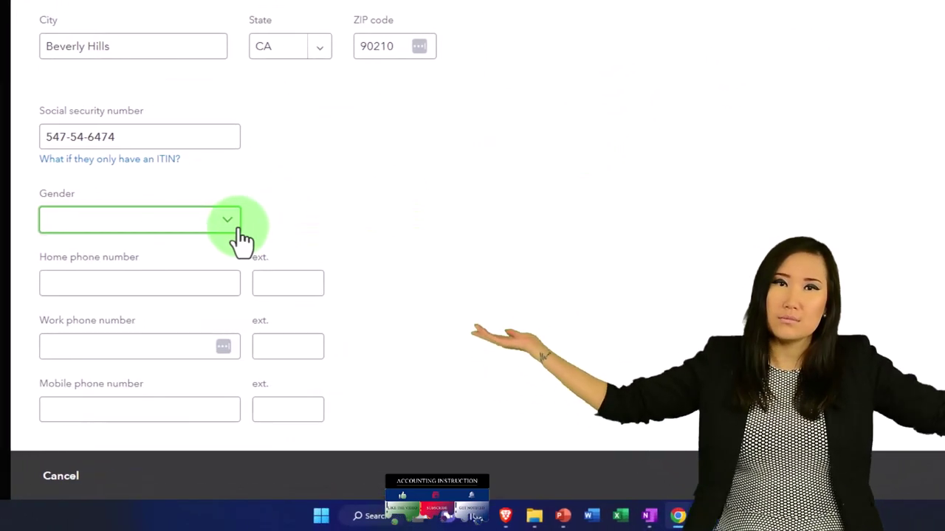
{"action": "left_click", "coordinate": [295, 317]}
{"action": "left_click", "coordinate": [148, 258]}
{"action": "left_click", "coordinate": [131, 287]}
{"action": "type", "text": "555"}
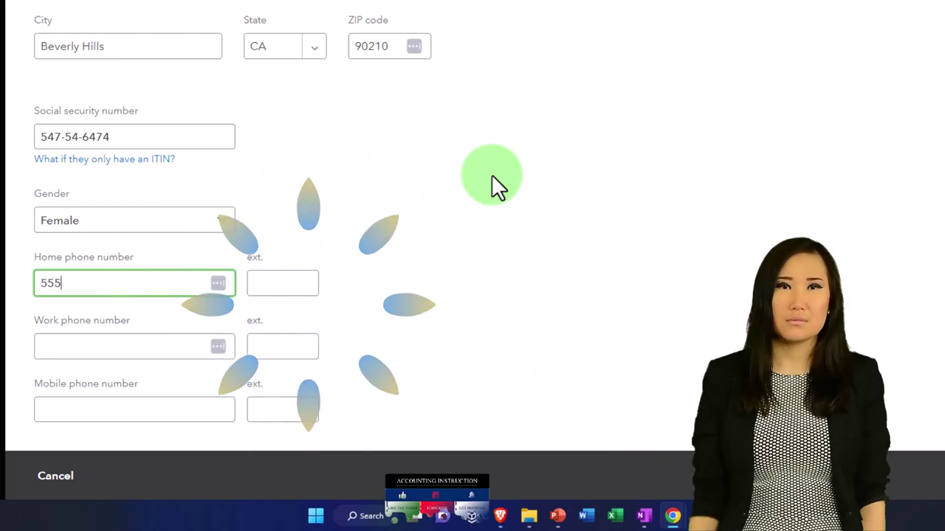
{"action": "type", "text": "-474-4411"}
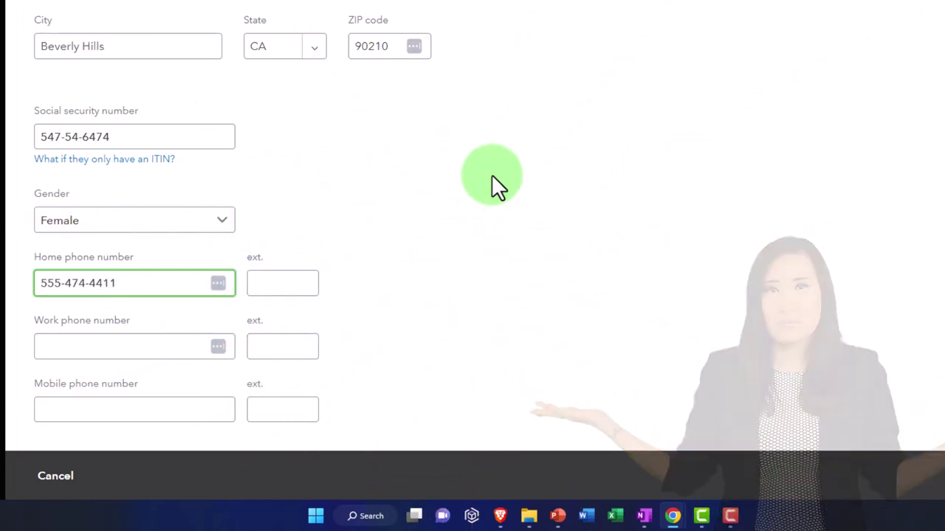
{"action": "key", "text": "Tab"}
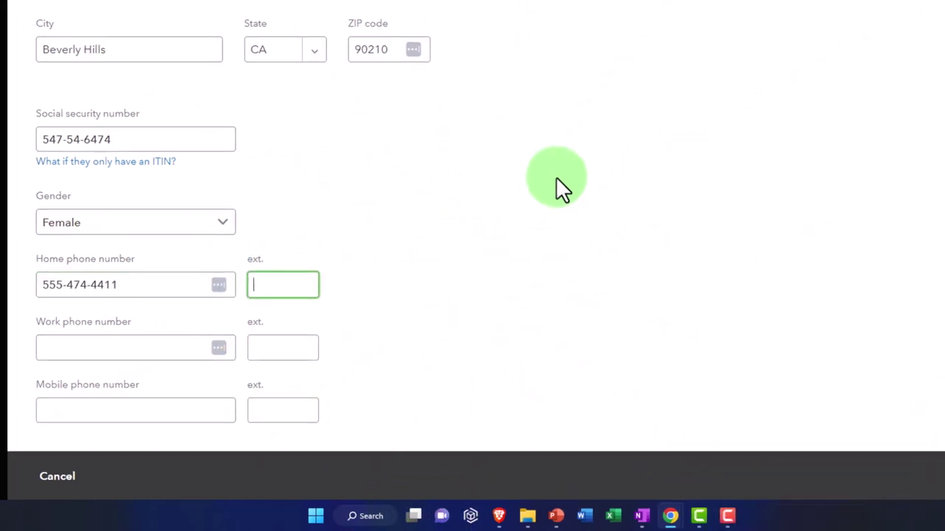
{"action": "left_click", "coordinate": [862, 490]}
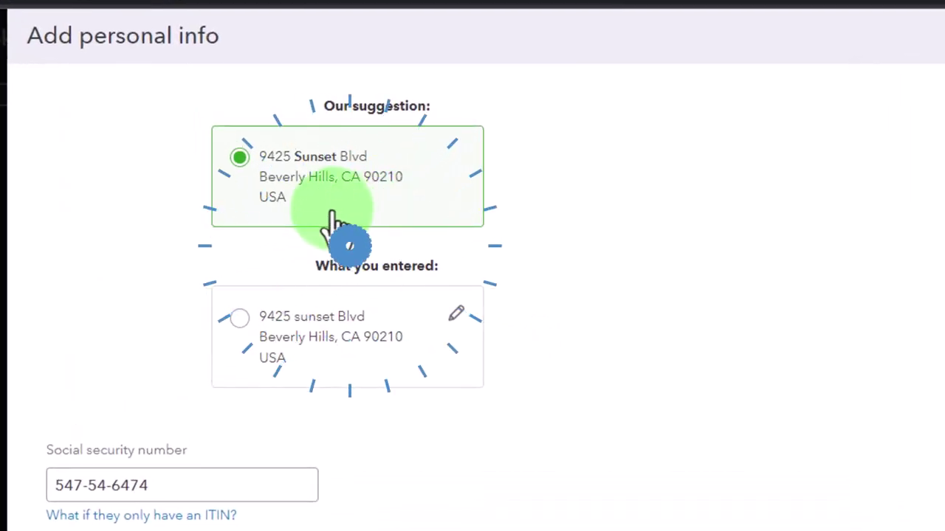
Step: Accept the suggested address and save the second employee's personal info
{"action": "scroll", "coordinate": [654, 448], "scroll_direction": "down", "scroll_amount": 2}
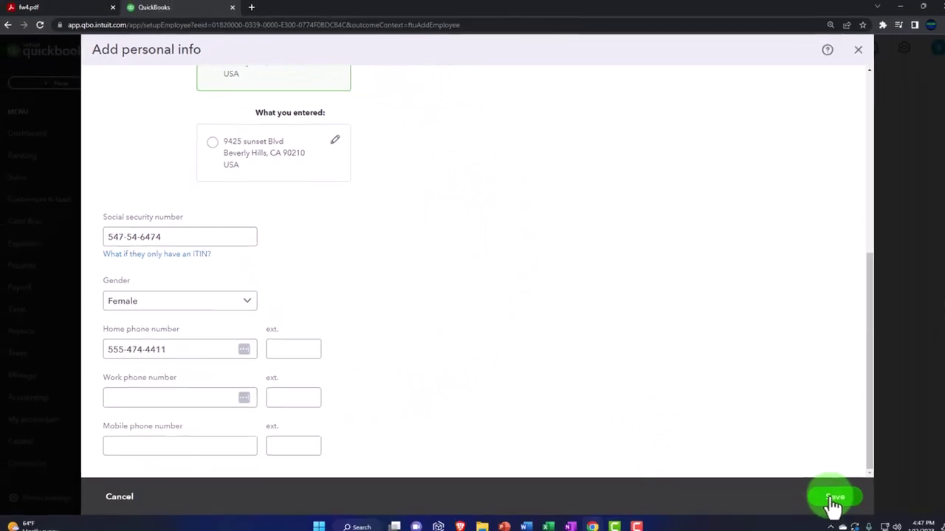
{"action": "left_click", "coordinate": [834, 498]}
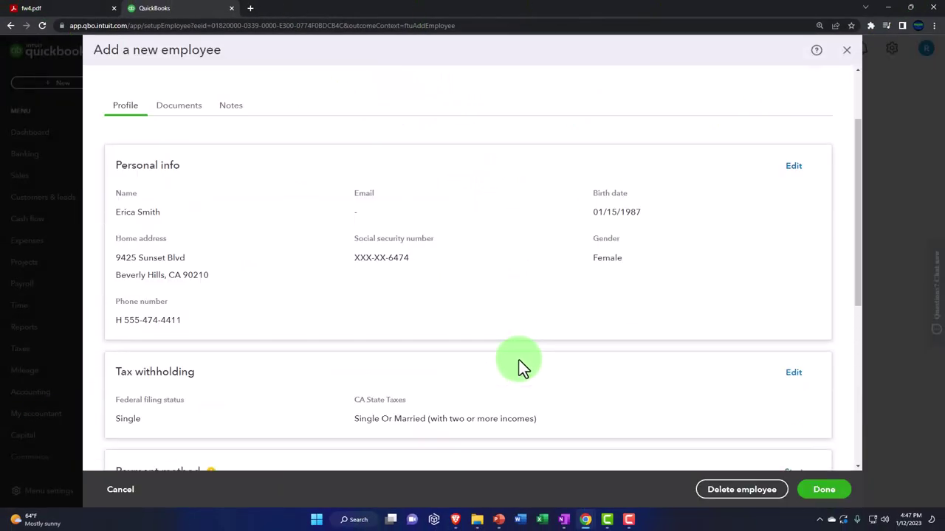
{"action": "scroll", "coordinate": [468, 327], "scroll_direction": "down", "scroll_amount": 2}
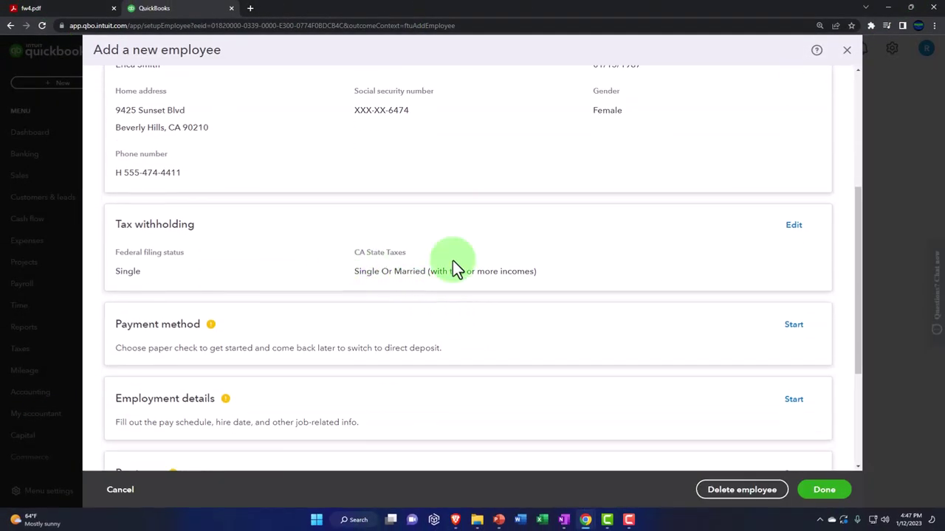
Step: Set withholding to the 2020-or-later W-4, Married Filing Jointly, with a FUTA exemption, and save
{"action": "left_click", "coordinate": [794, 224]}
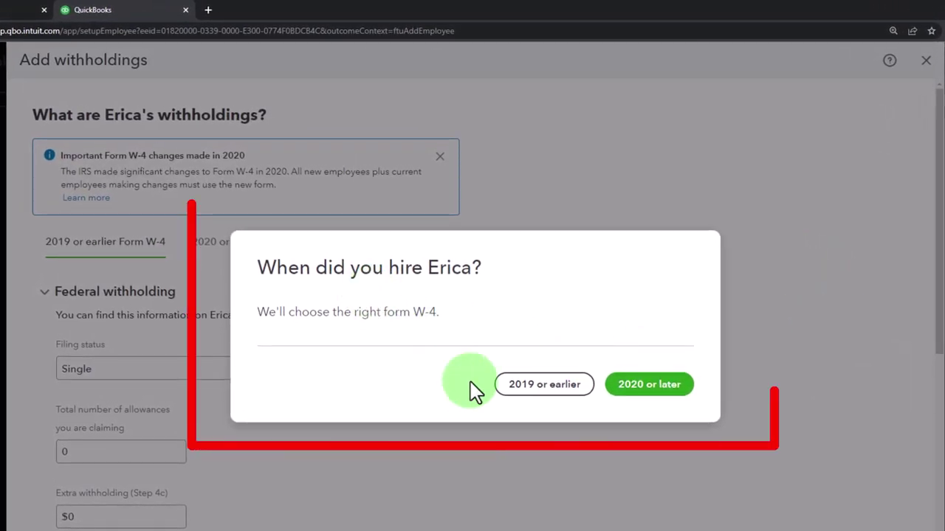
{"action": "left_click", "coordinate": [660, 391]}
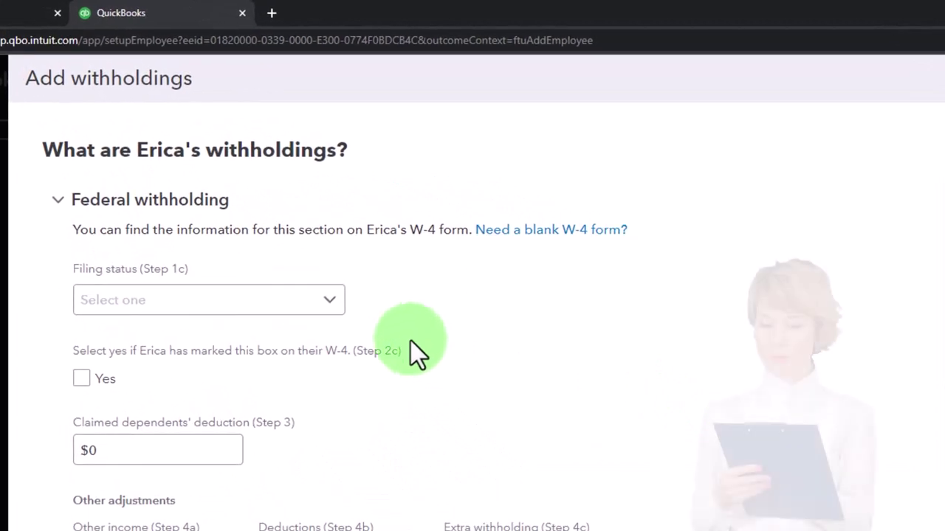
{"action": "left_click", "coordinate": [332, 306]}
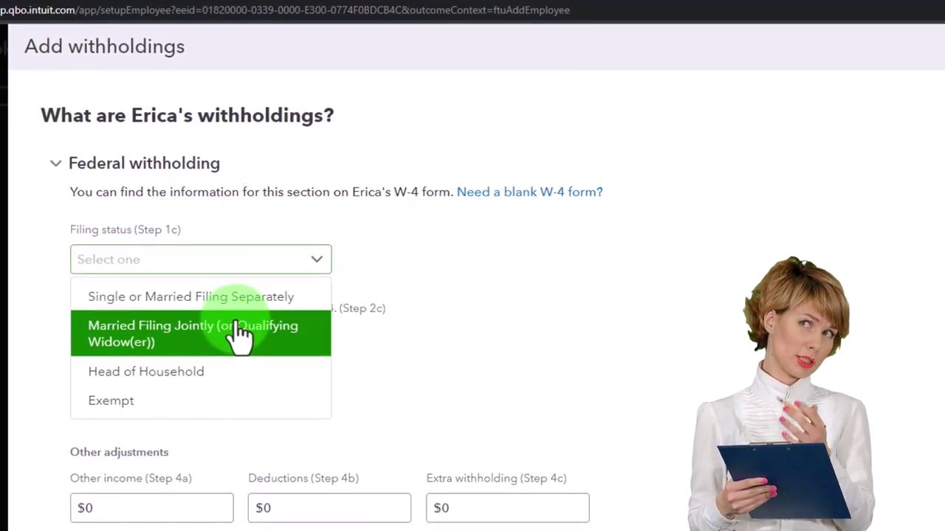
{"action": "left_click", "coordinate": [247, 377]}
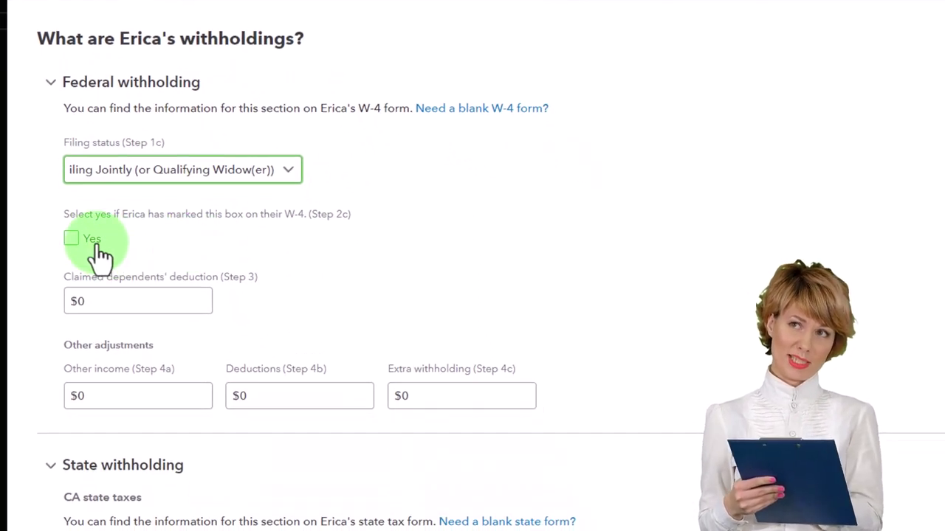
{"action": "scroll", "coordinate": [115, 287], "scroll_direction": "down", "scroll_amount": 3}
{"action": "scroll", "coordinate": [114, 287], "scroll_direction": "down", "scroll_amount": 1}
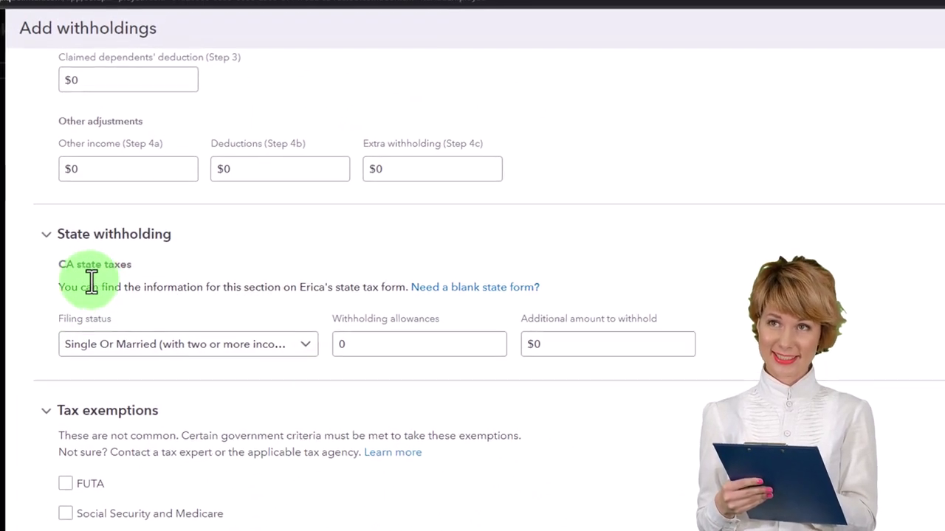
{"action": "scroll", "coordinate": [170, 294], "scroll_direction": "down", "scroll_amount": 1}
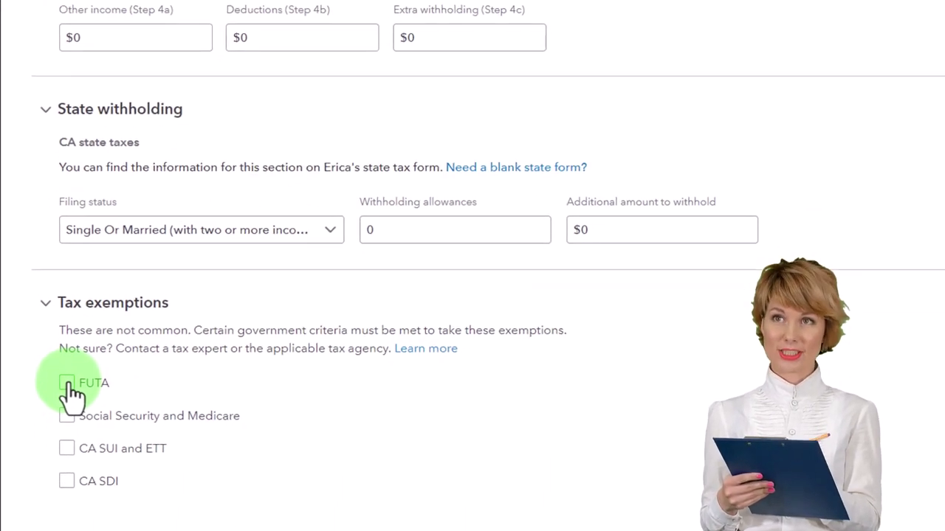
{"action": "left_click", "coordinate": [67, 383]}
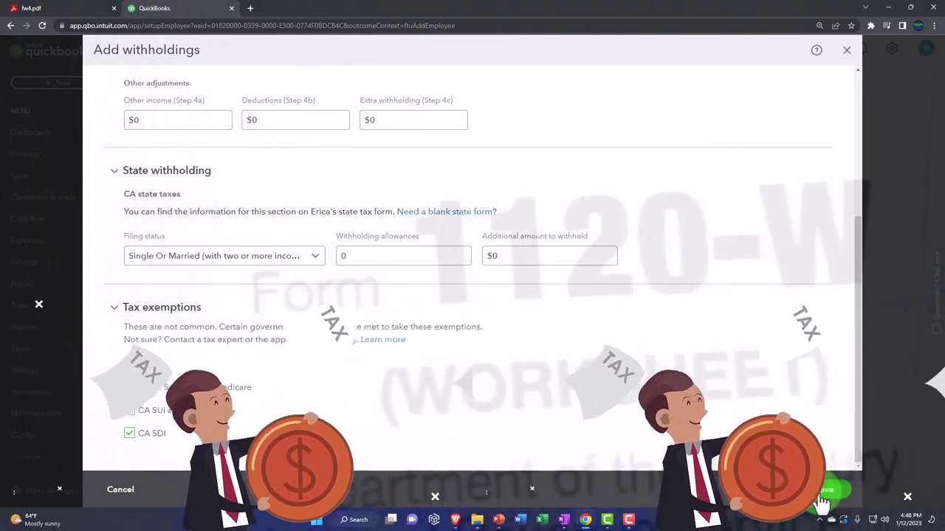
{"action": "left_click", "coordinate": [822, 502]}
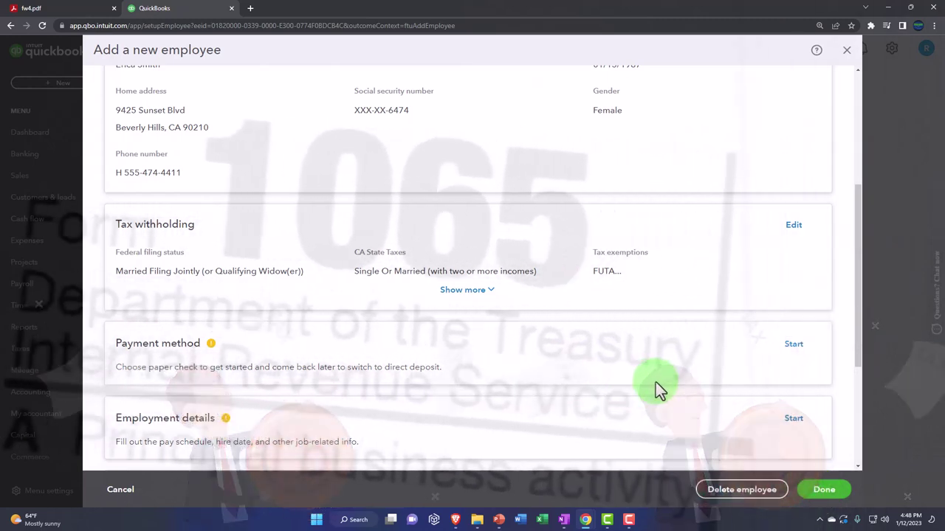
{"action": "scroll", "coordinate": [590, 336], "scroll_direction": "down", "scroll_amount": 2}
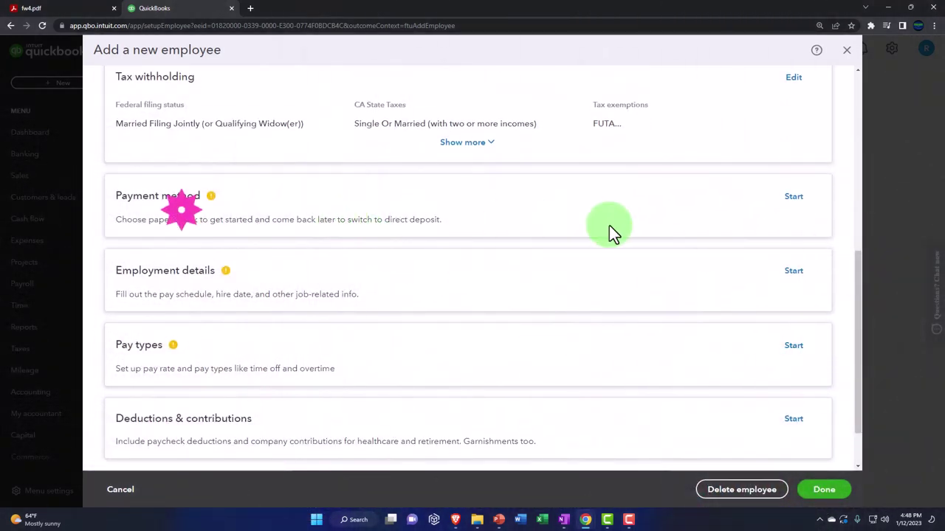
Step: Save Paper check as the second employee's payment method
{"action": "left_click", "coordinate": [792, 199]}
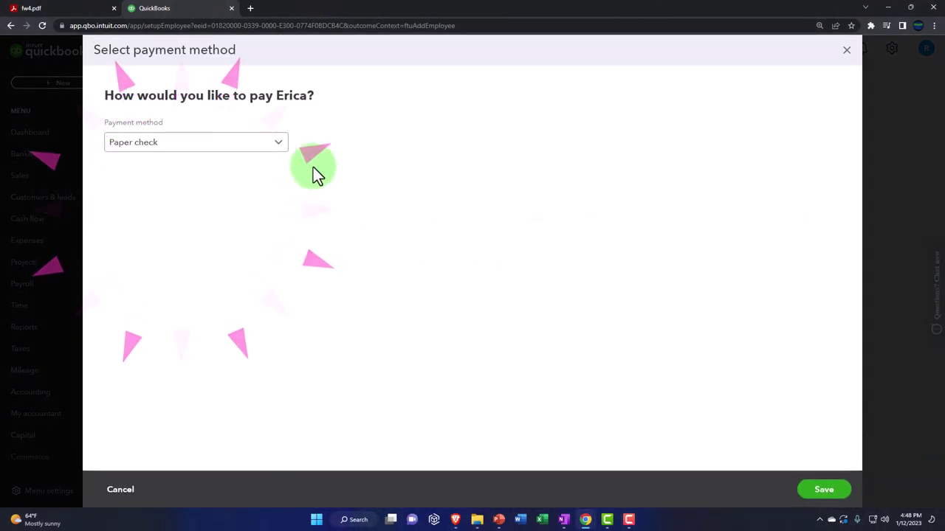
{"action": "left_click", "coordinate": [820, 490]}
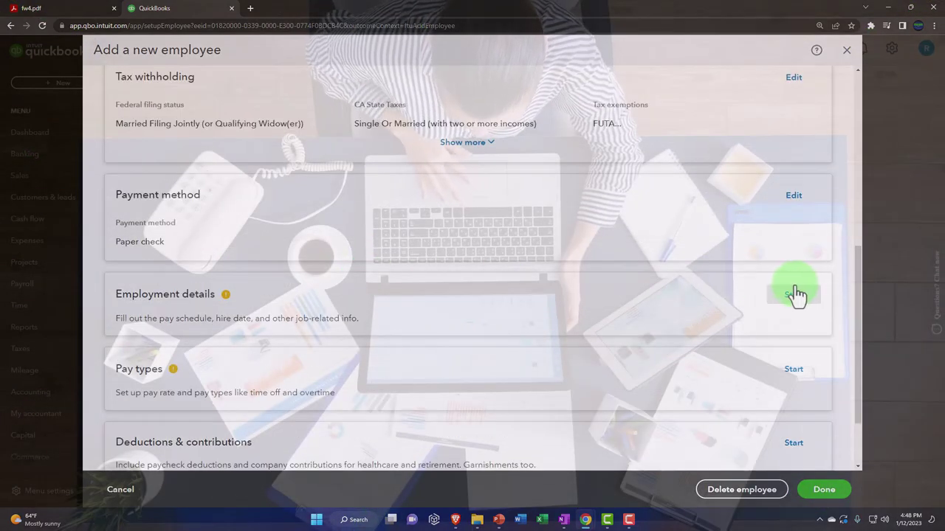
{"action": "scroll", "coordinate": [793, 295], "scroll_direction": "down", "scroll_amount": 1}
Step: Save employment details with hire date 01/01/2023, status Active and Every month pay schedule
{"action": "left_click", "coordinate": [792, 251]}
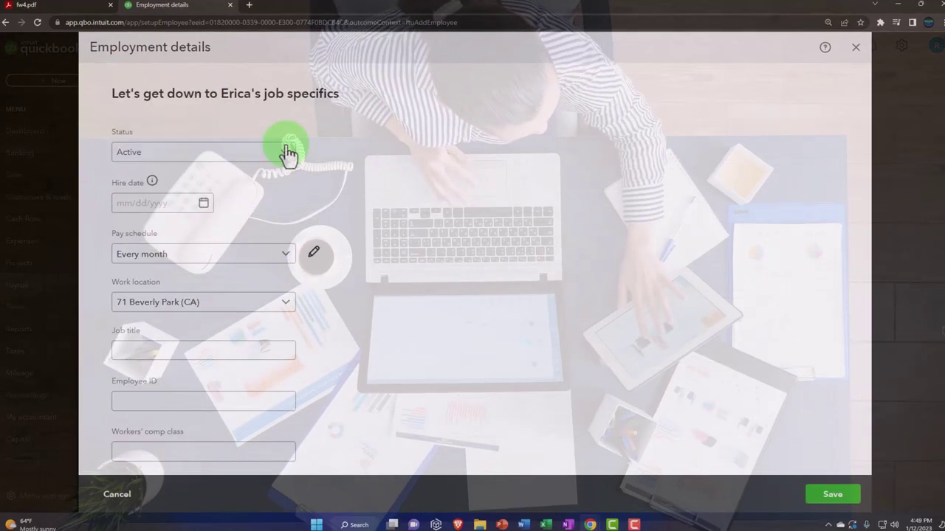
{"action": "left_click", "coordinate": [148, 203]}
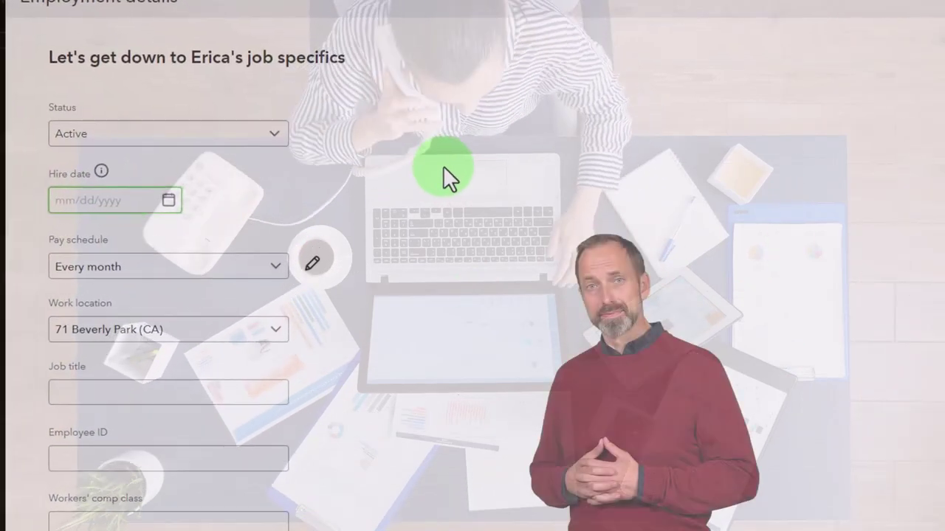
{"action": "type", "text": "0101"}
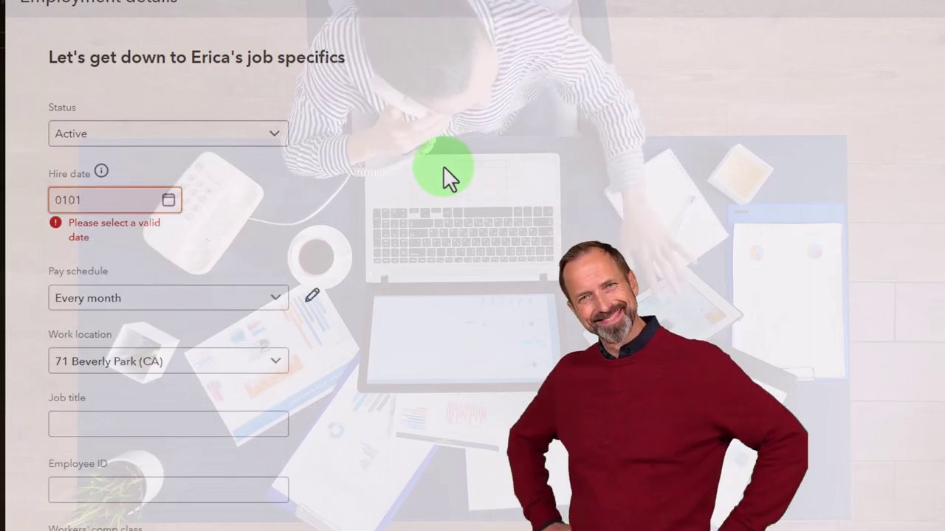
{"action": "key", "text": "BackSpace"}
{"action": "key", "text": "BackSpace"}
{"action": "key", "text": "BackSpace"}
{"action": "type", "text": "/01/"}
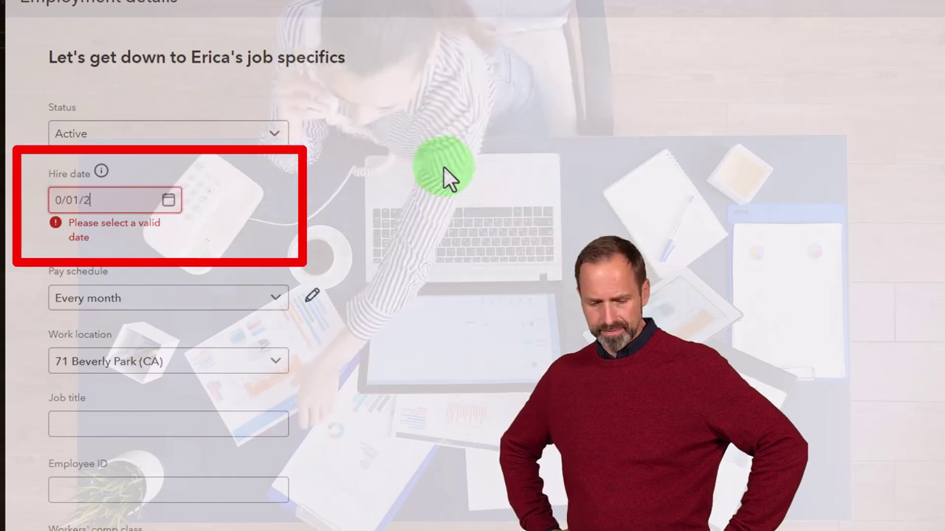
{"action": "type", "text": "2023"}
{"action": "key", "text": "Tab"}
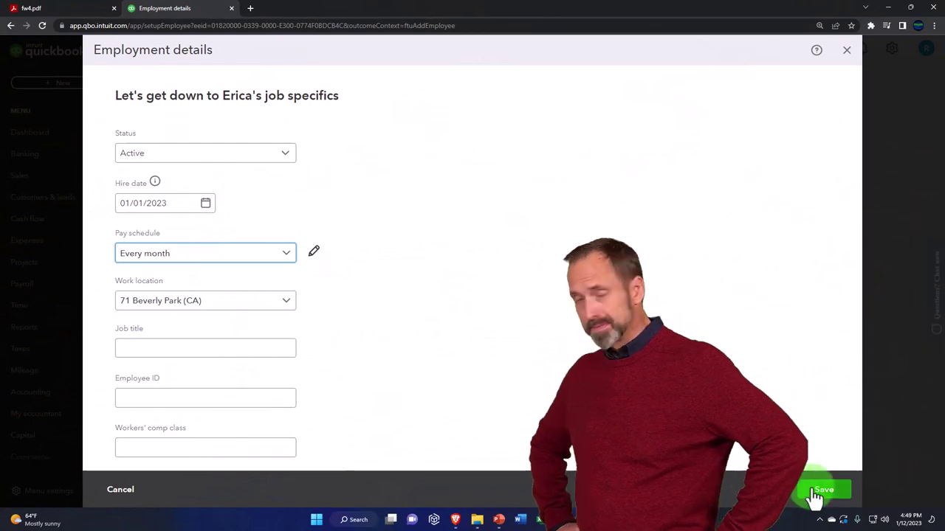
{"action": "left_click", "coordinate": [815, 493]}
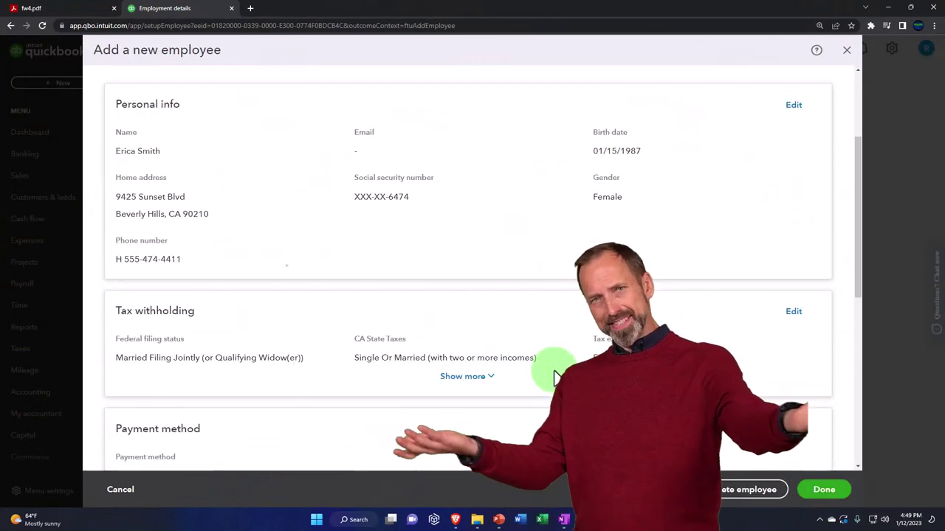
{"action": "scroll", "coordinate": [554, 371], "scroll_direction": "down", "scroll_amount": 2}
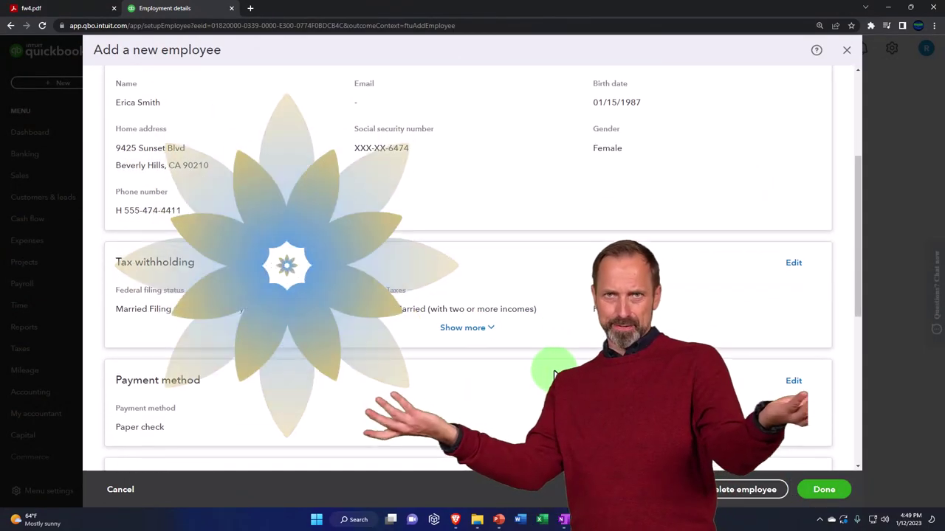
{"action": "scroll", "coordinate": [558, 378], "scroll_direction": "down", "scroll_amount": 1}
{"action": "scroll", "coordinate": [557, 378], "scroll_direction": "down", "scroll_amount": 2}
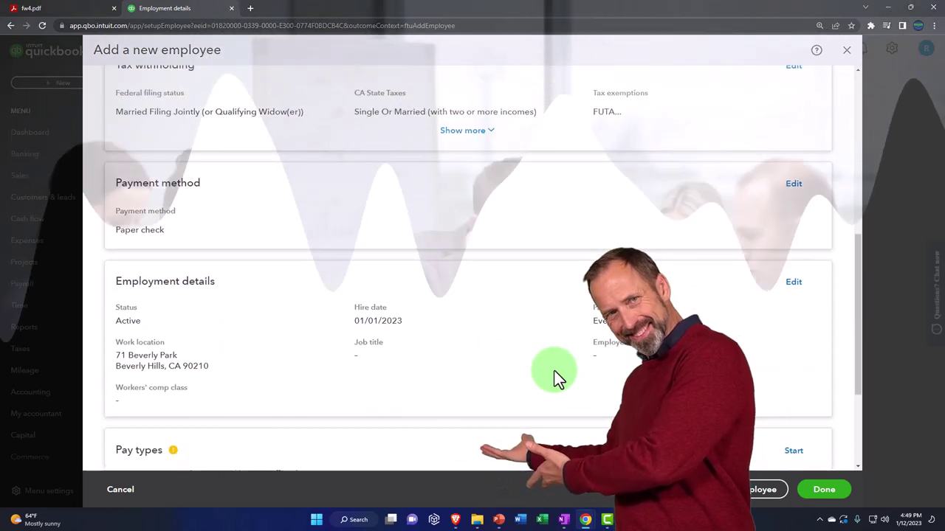
{"action": "scroll", "coordinate": [555, 371], "scroll_direction": "down", "scroll_amount": 2}
{"action": "scroll", "coordinate": [555, 371], "scroll_direction": "down", "scroll_amount": 1}
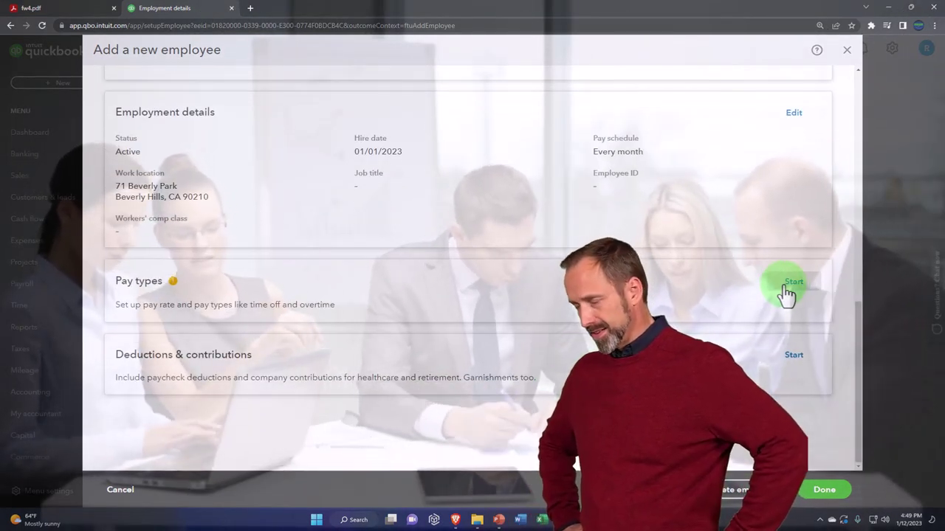
Step: Set the employee's pay type to Hourly at $16.00 per hour
{"action": "left_click", "coordinate": [788, 292]}
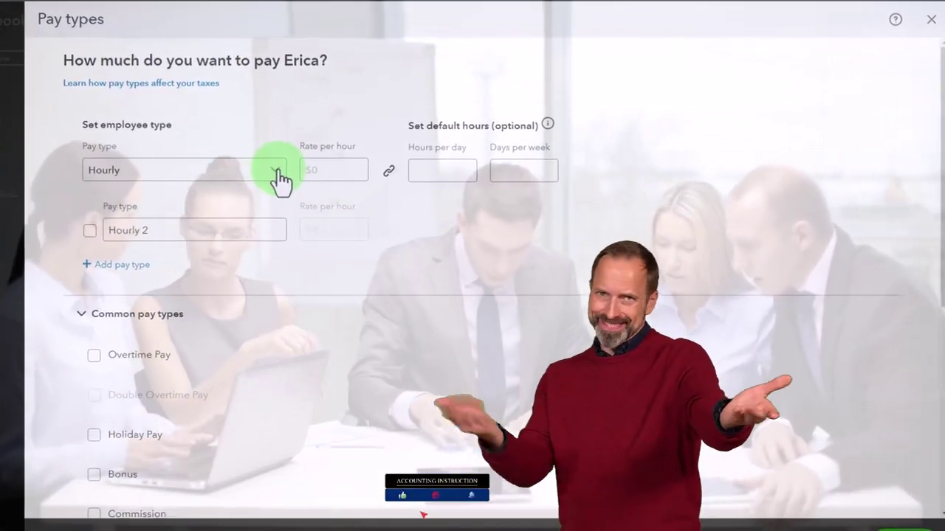
{"action": "left_click", "coordinate": [276, 176]}
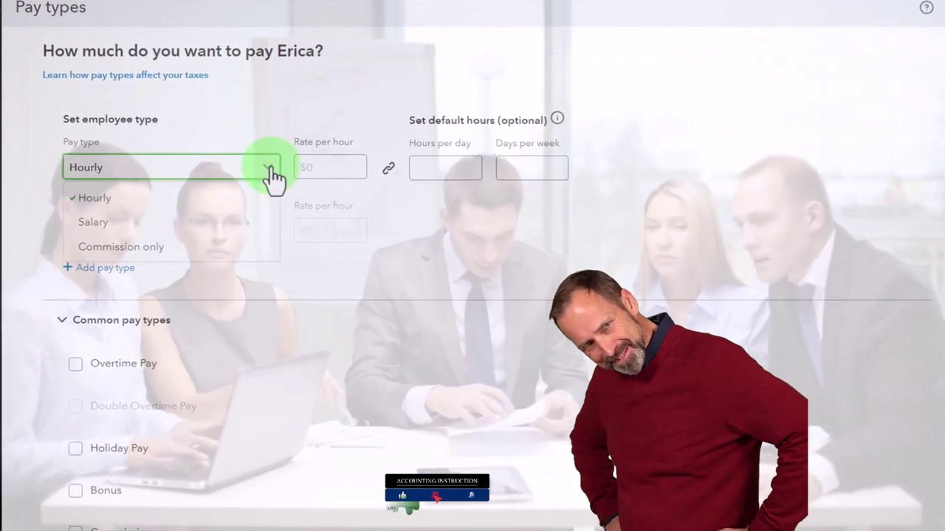
{"action": "left_click", "coordinate": [276, 176]}
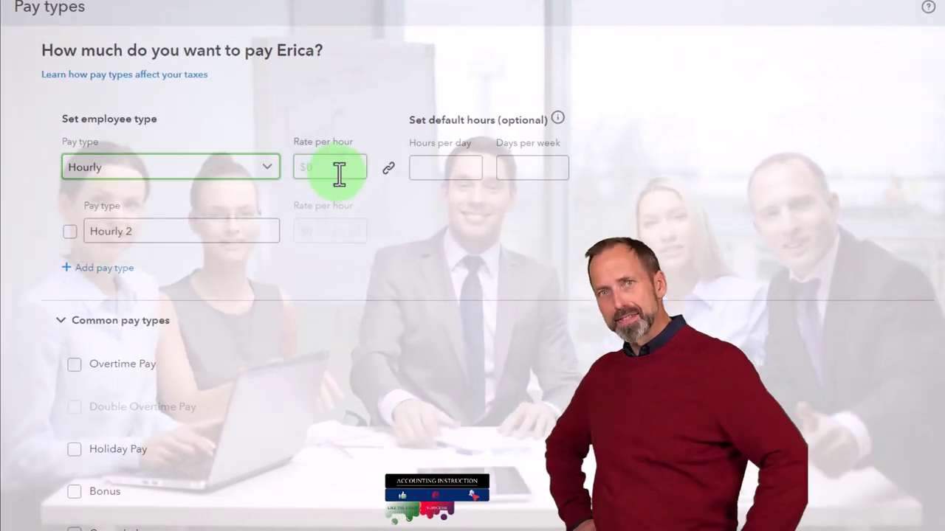
{"action": "left_click", "coordinate": [339, 174]}
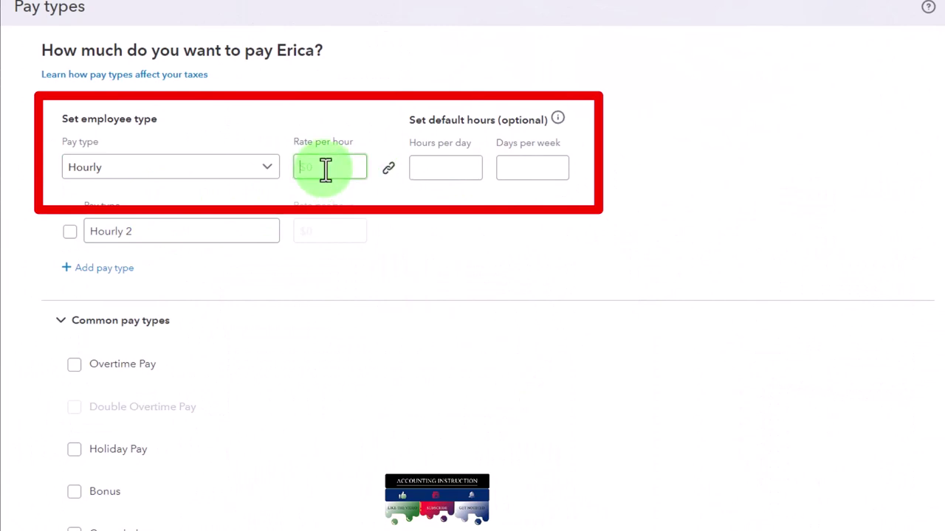
{"action": "key", "text": "Tab"}
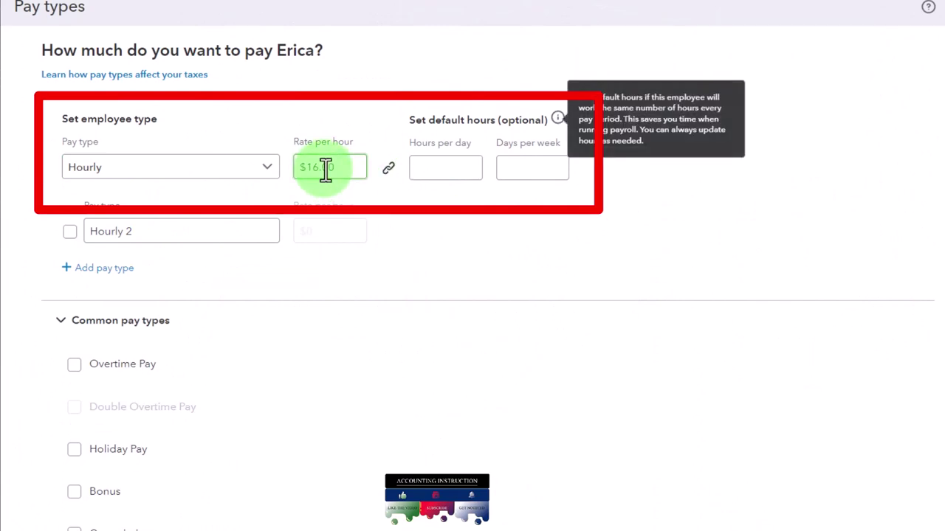
{"action": "key", "text": "Tab"}
{"action": "key", "text": "Tab"}
{"action": "key", "text": "Tab"}
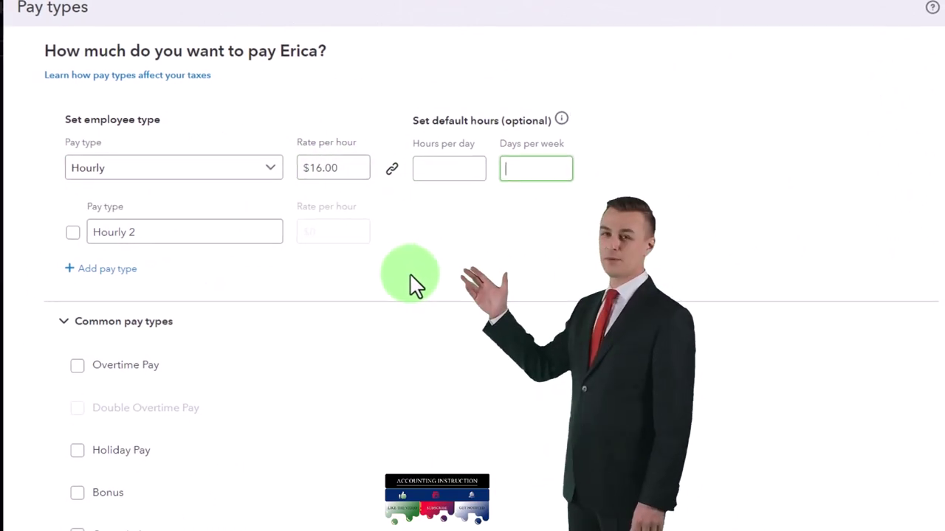
Step: Review the time off and sick pay policy options, then save the pay types
{"action": "left_click", "coordinate": [122, 235]}
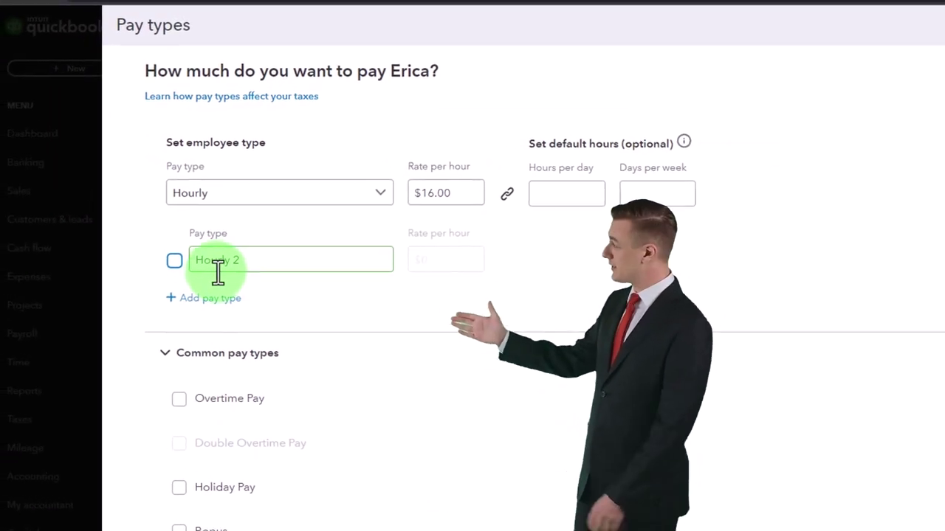
{"action": "left_click", "coordinate": [214, 259]}
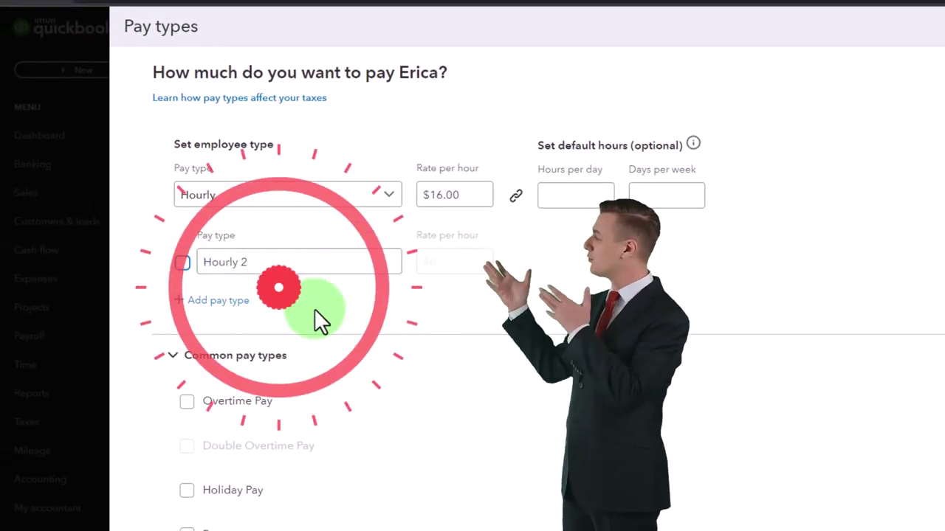
{"action": "scroll", "coordinate": [314, 308], "scroll_direction": "down", "scroll_amount": 1}
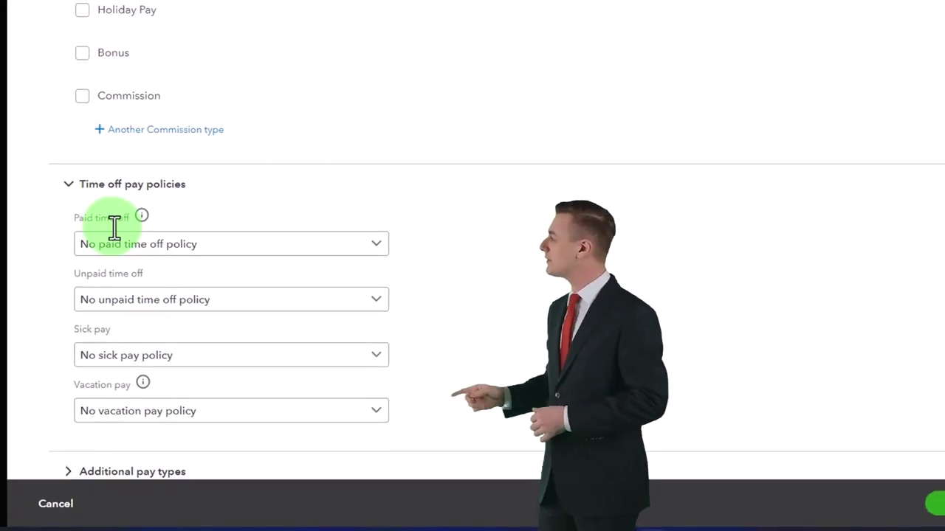
{"action": "scroll", "coordinate": [114, 229], "scroll_direction": "down", "scroll_amount": 1}
{"action": "left_click", "coordinate": [223, 356]}
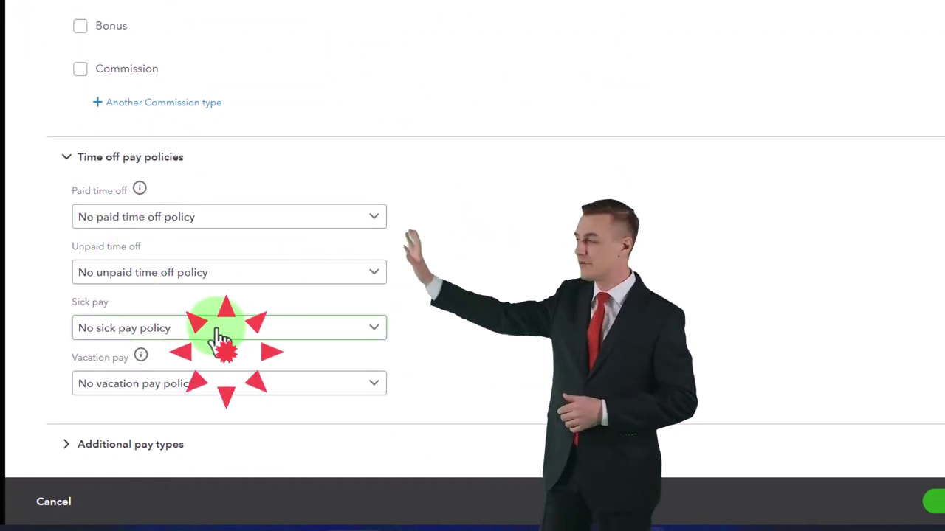
{"action": "scroll", "coordinate": [221, 340], "scroll_direction": "up", "scroll_amount": 5}
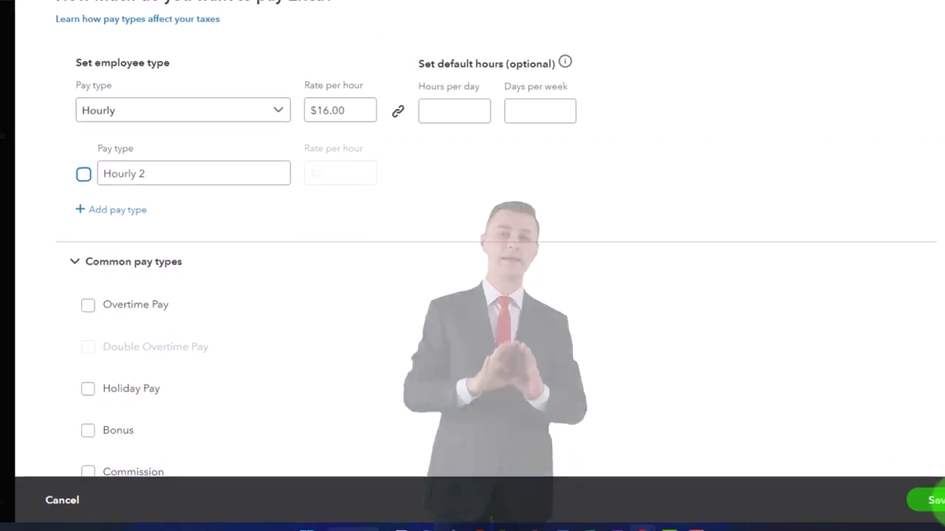
{"action": "left_click", "coordinate": [935, 500]}
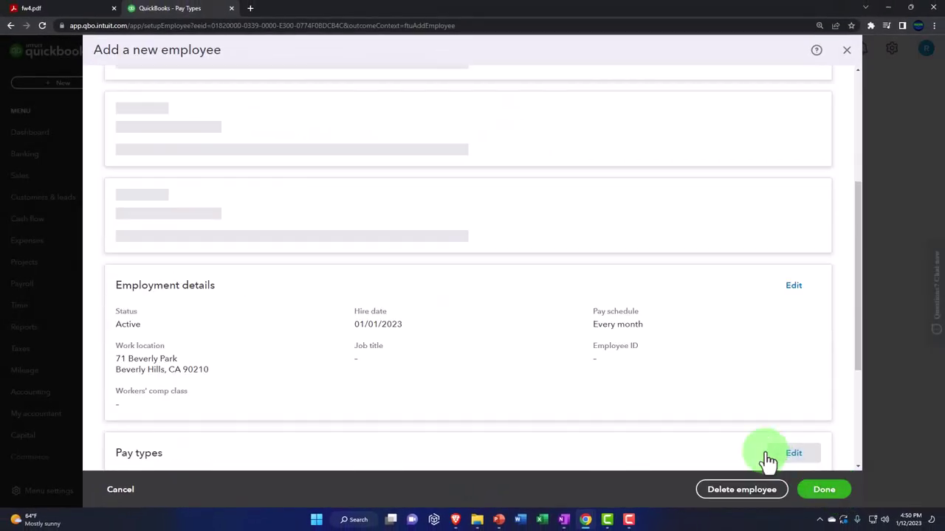
Step: Check the $16.00/hour pay summary and finish adding the second employee to the team
{"action": "scroll", "coordinate": [723, 413], "scroll_direction": "up", "scroll_amount": 2}
{"action": "scroll", "coordinate": [659, 365], "scroll_direction": "down", "scroll_amount": 2}
{"action": "scroll", "coordinate": [659, 364], "scroll_direction": "down", "scroll_amount": 3}
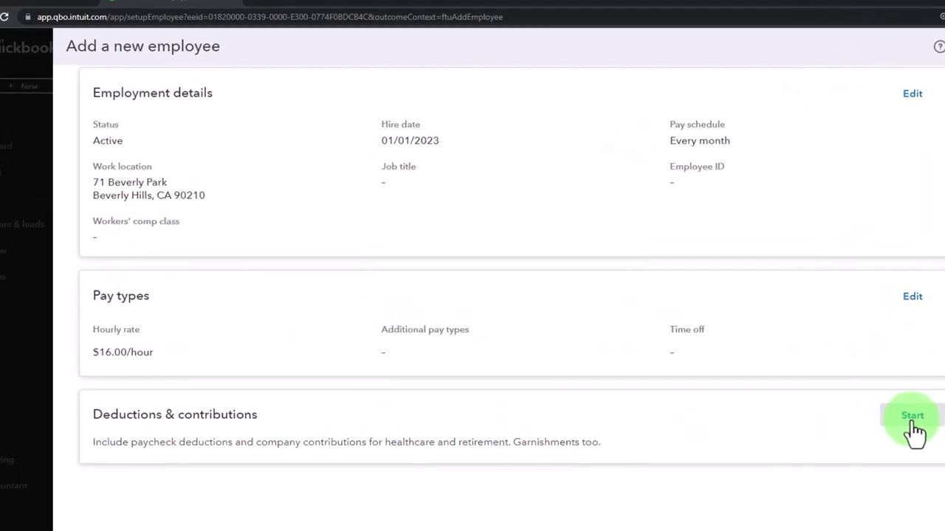
{"action": "left_click", "coordinate": [911, 420]}
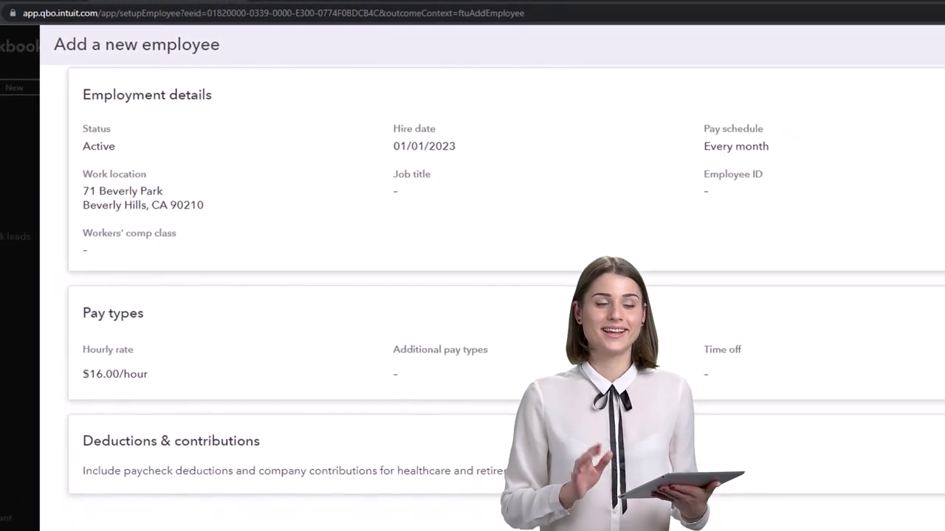
{"action": "left_click", "coordinate": [862, 516]}
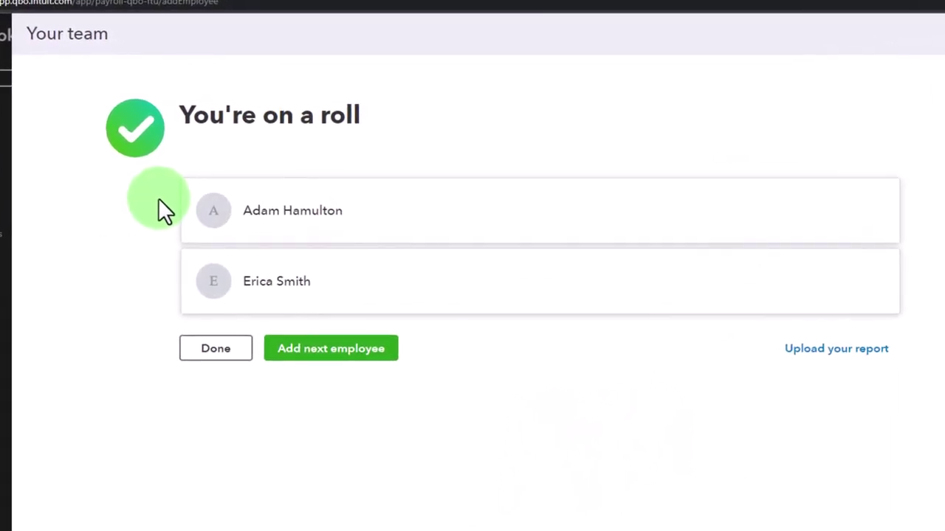
{"action": "left_click", "coordinate": [201, 362]}
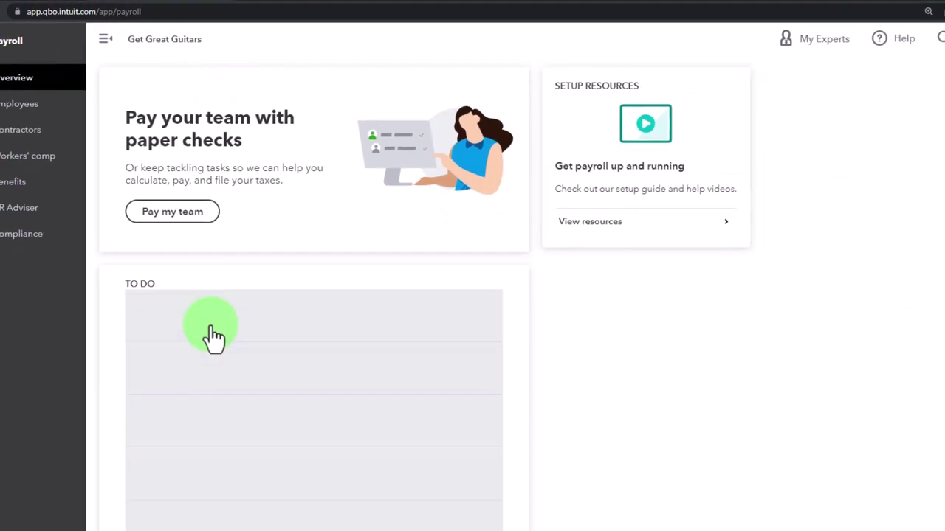
Step: Reload the payroll overview, dismiss the rating survey, and view the payroll Employees list
{"action": "left_click", "coordinate": [17, 81]}
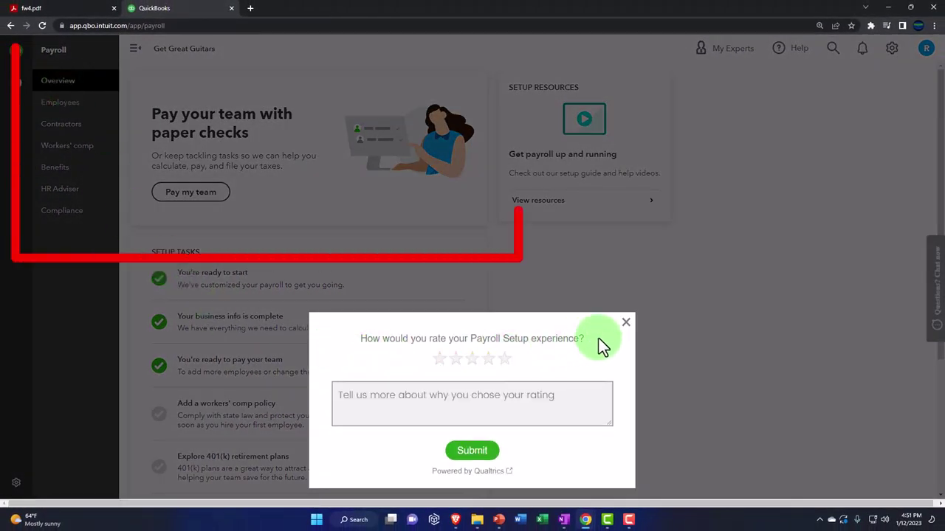
{"action": "left_click", "coordinate": [626, 324]}
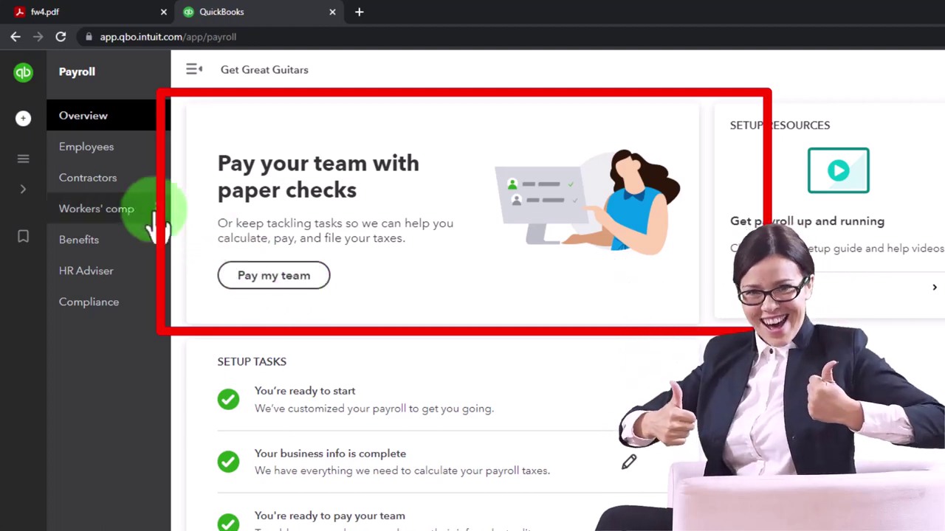
{"action": "left_click", "coordinate": [95, 155]}
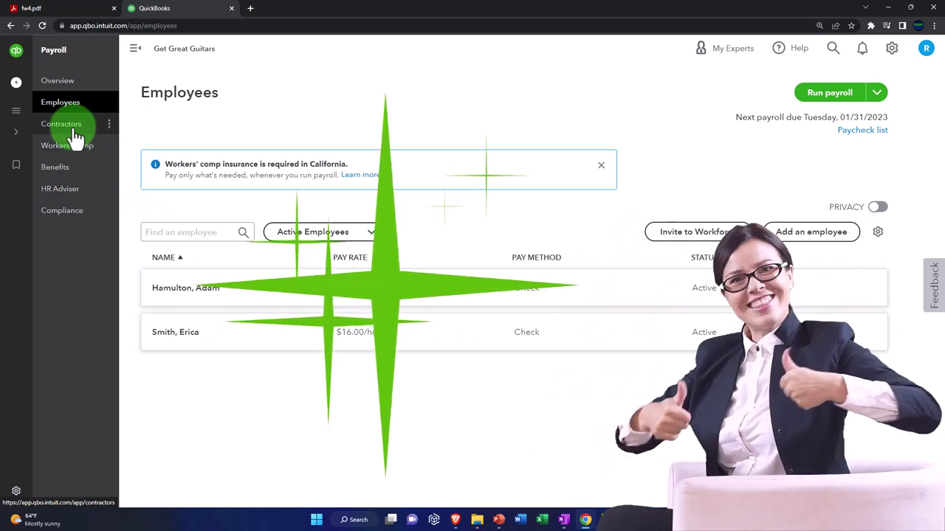
Step: Browse the Contractors, Workers' comp, Benefits, HR Adviser and Compliance pages, then return to Overview
{"action": "left_click", "coordinate": [75, 135]}
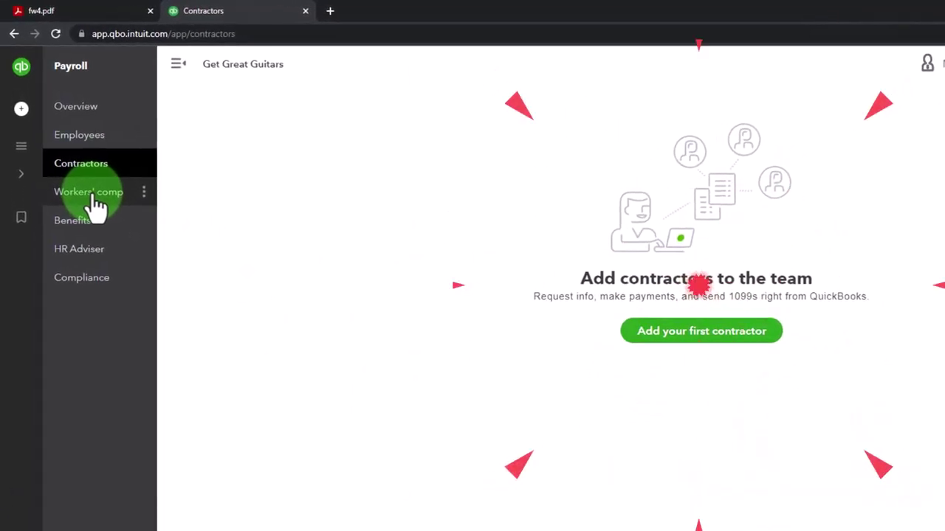
{"action": "left_click", "coordinate": [92, 193]}
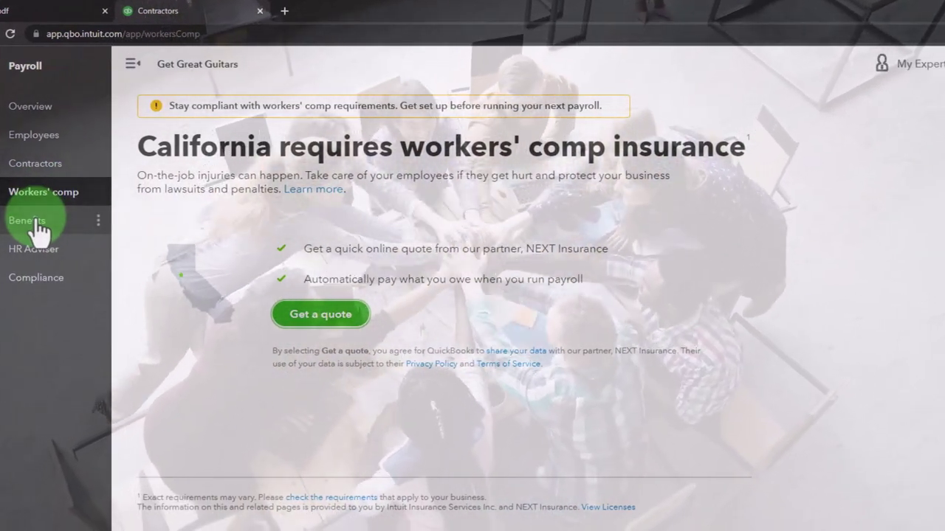
{"action": "left_click", "coordinate": [34, 221]}
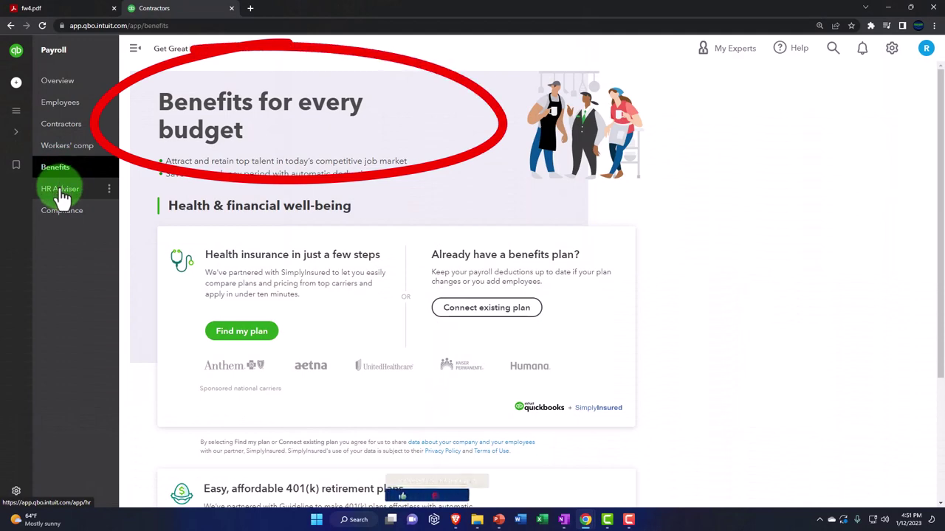
{"action": "left_click", "coordinate": [61, 189]}
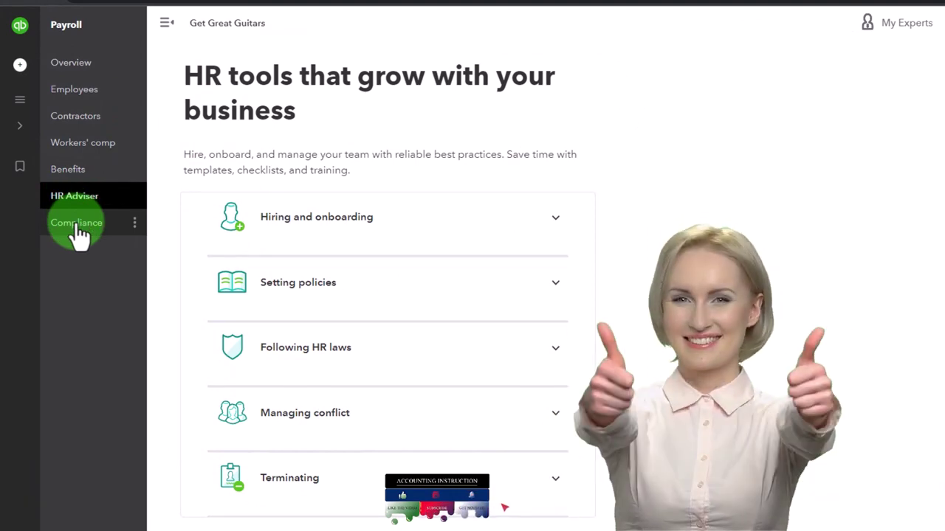
{"action": "left_click", "coordinate": [76, 225]}
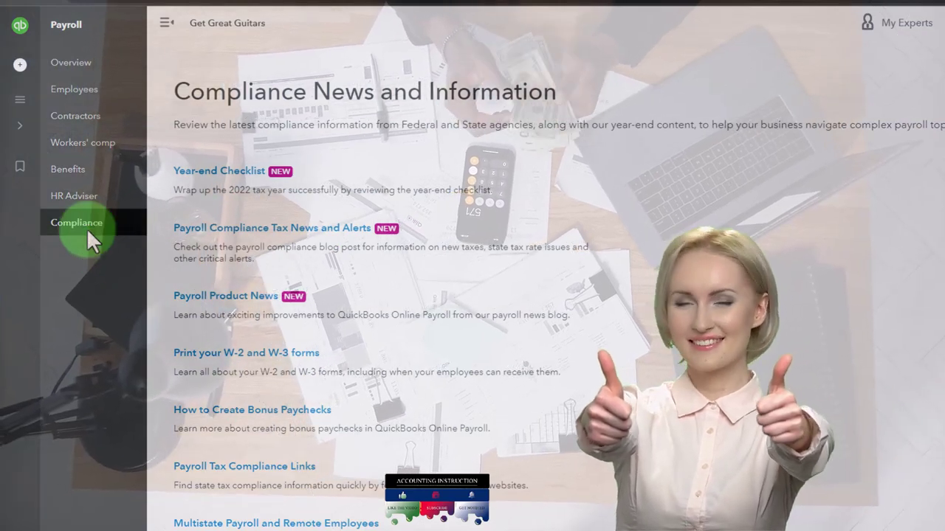
{"action": "left_click", "coordinate": [74, 70]}
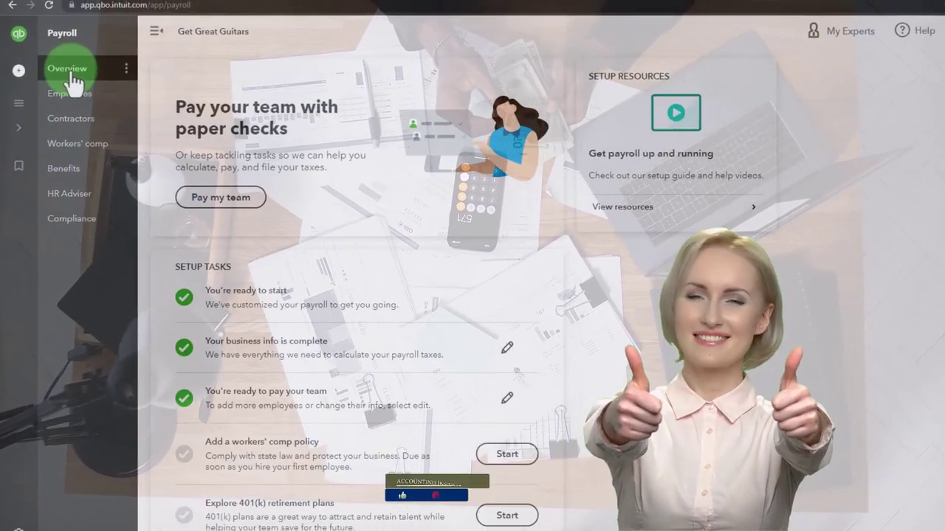
{"action": "left_click", "coordinate": [218, 199]}
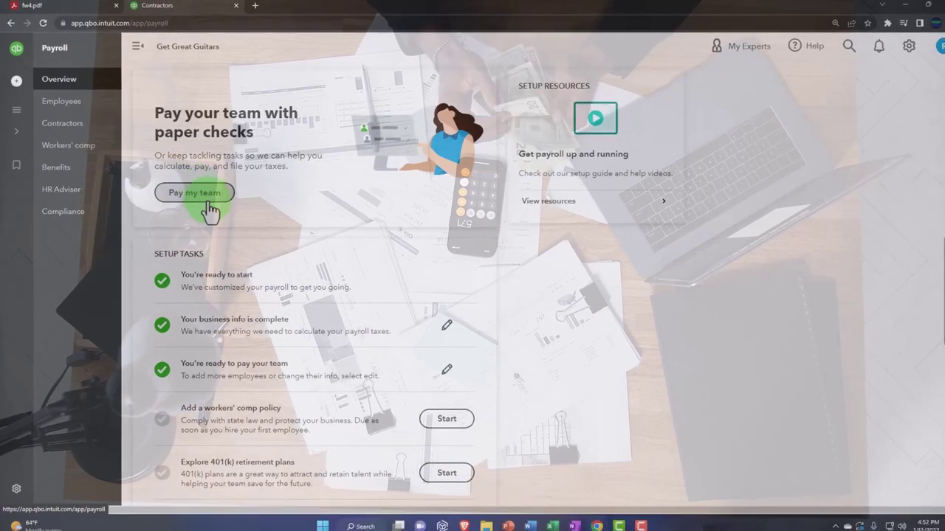